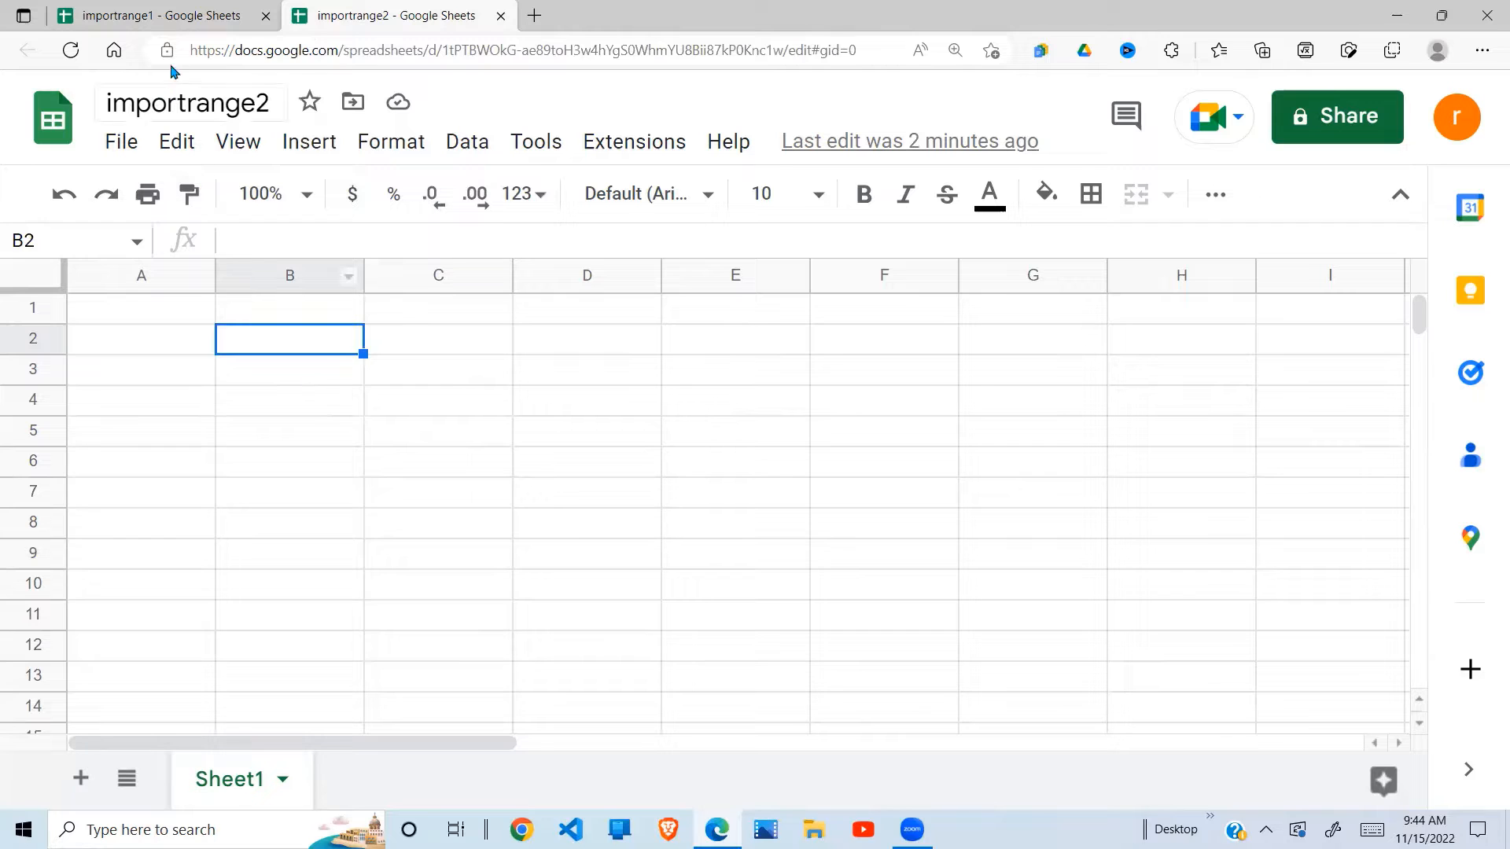
- Review importrange1's Name/Amount table, noting the last entry E with amount 9000 and the empty row below
{"action": "left_click", "coordinate": [178, 16]}
{"action": "left_click", "coordinate": [411, 11]}
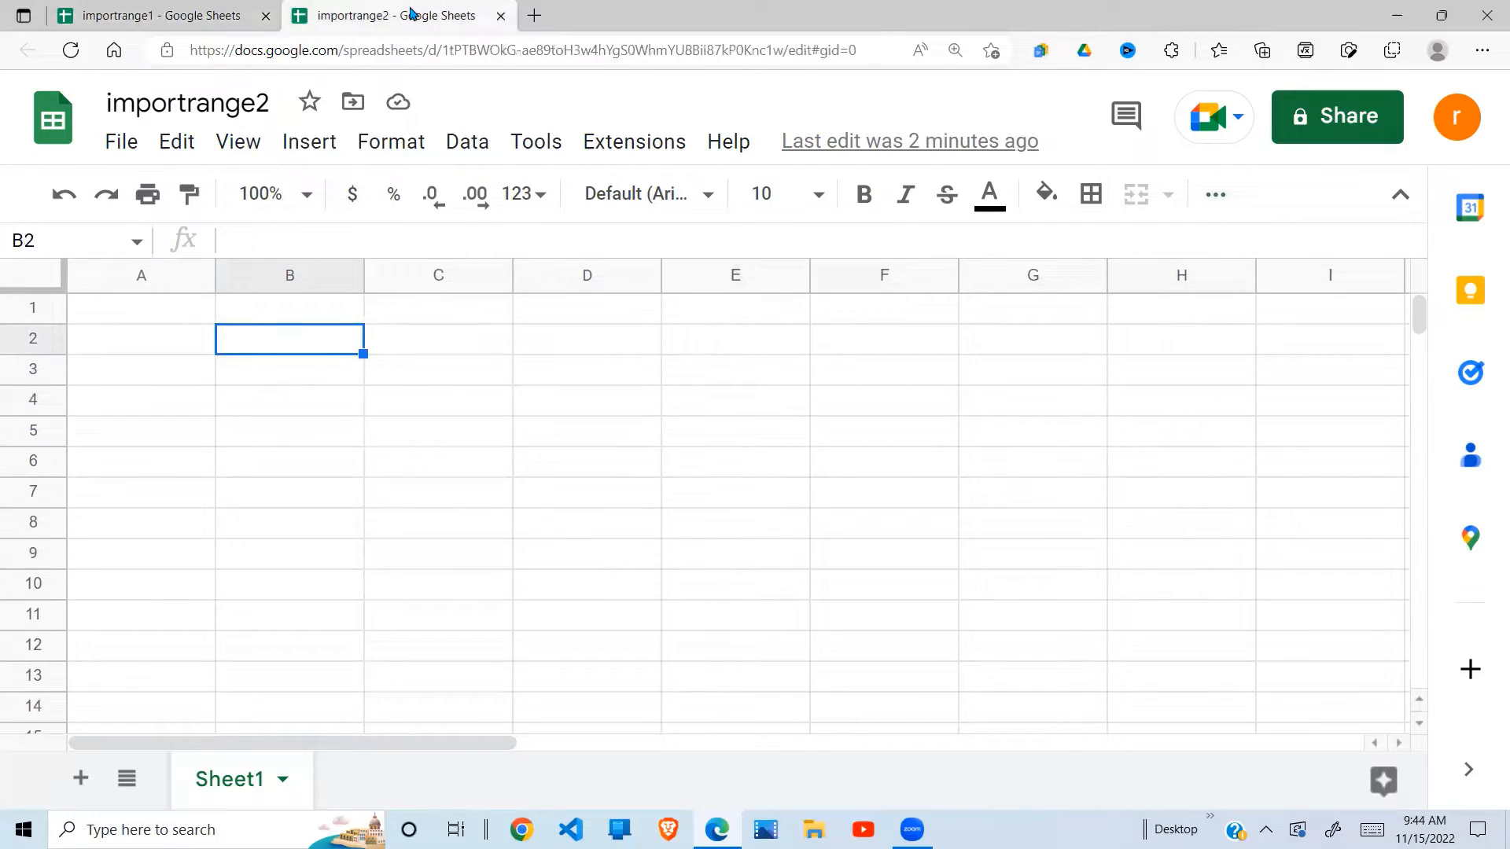
{"action": "left_click", "coordinate": [224, 16]}
{"action": "left_click", "coordinate": [275, 456]}
{"action": "left_click", "coordinate": [358, 506]}
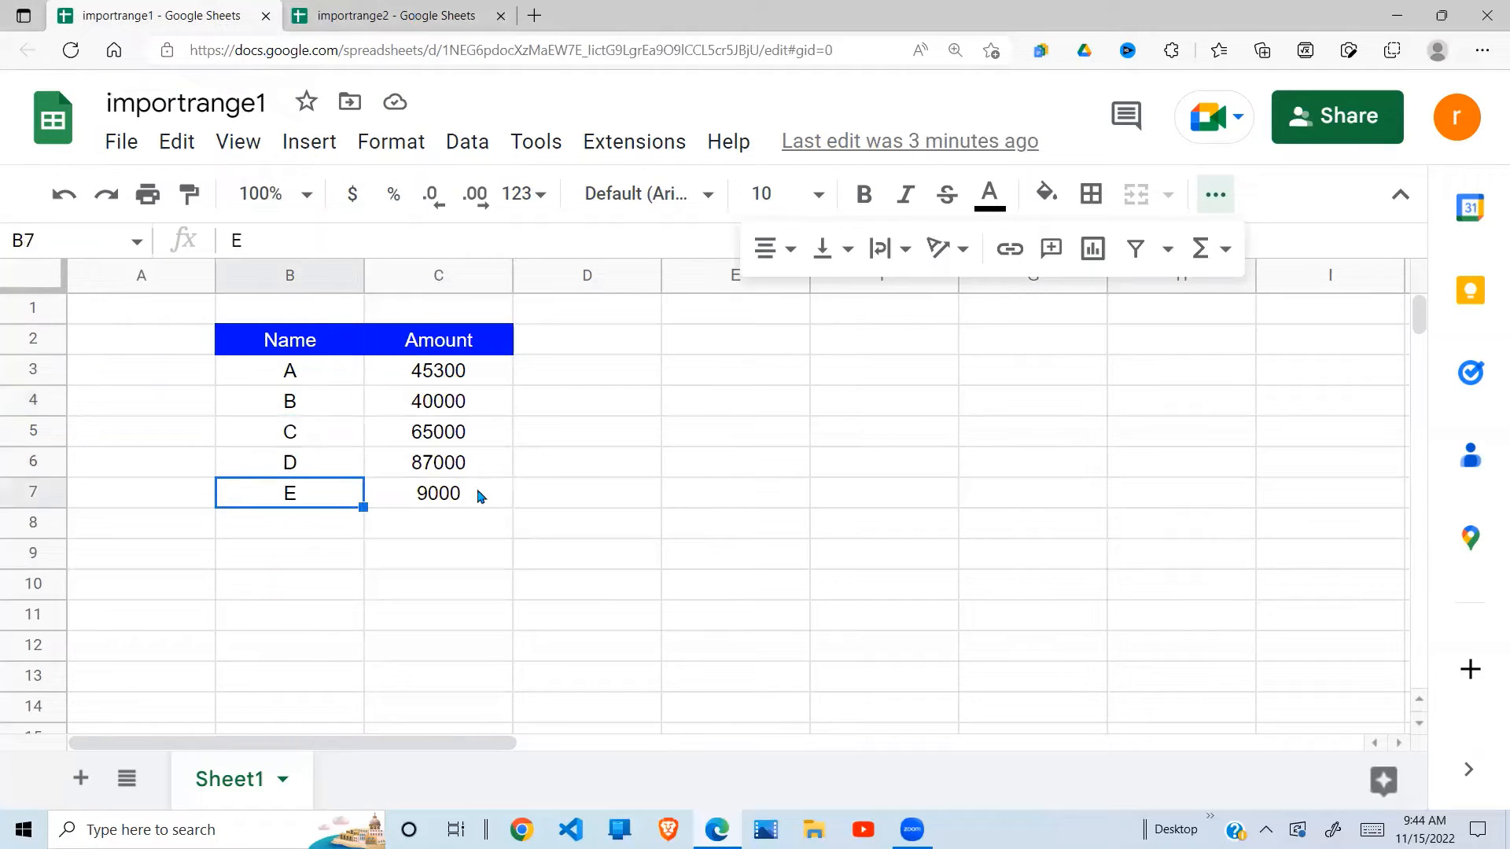
{"action": "left_click", "coordinate": [478, 493]}
{"action": "left_click", "coordinate": [343, 534]}
{"action": "left_click", "coordinate": [659, 491]}
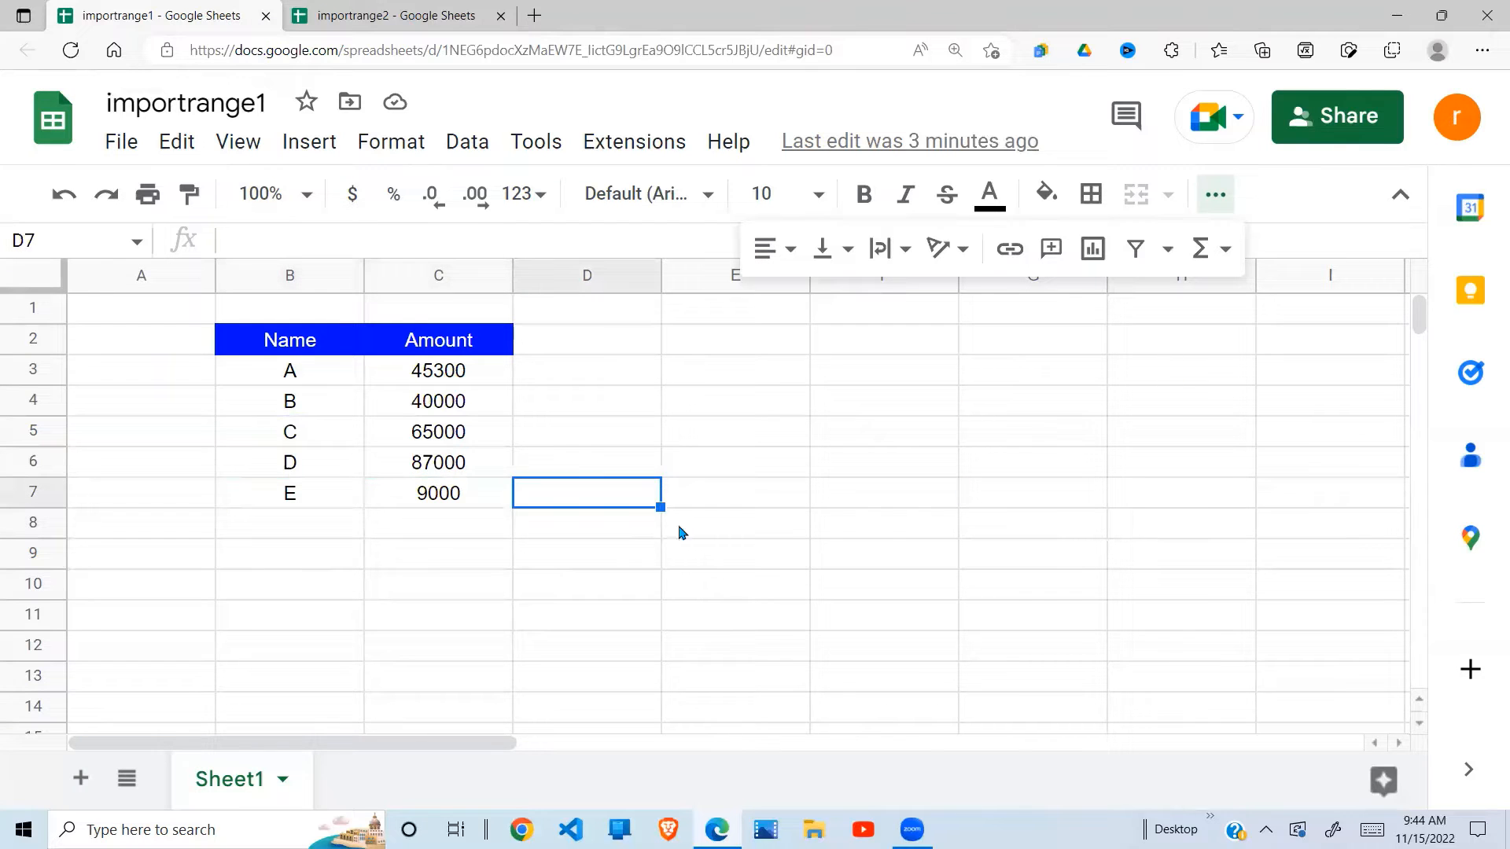
{"action": "left_click", "coordinate": [640, 531]}
{"action": "left_click", "coordinate": [293, 499]}
- In importrange2, select cell B3 and start the formula =importrange("
{"action": "left_click", "coordinate": [388, 16]}
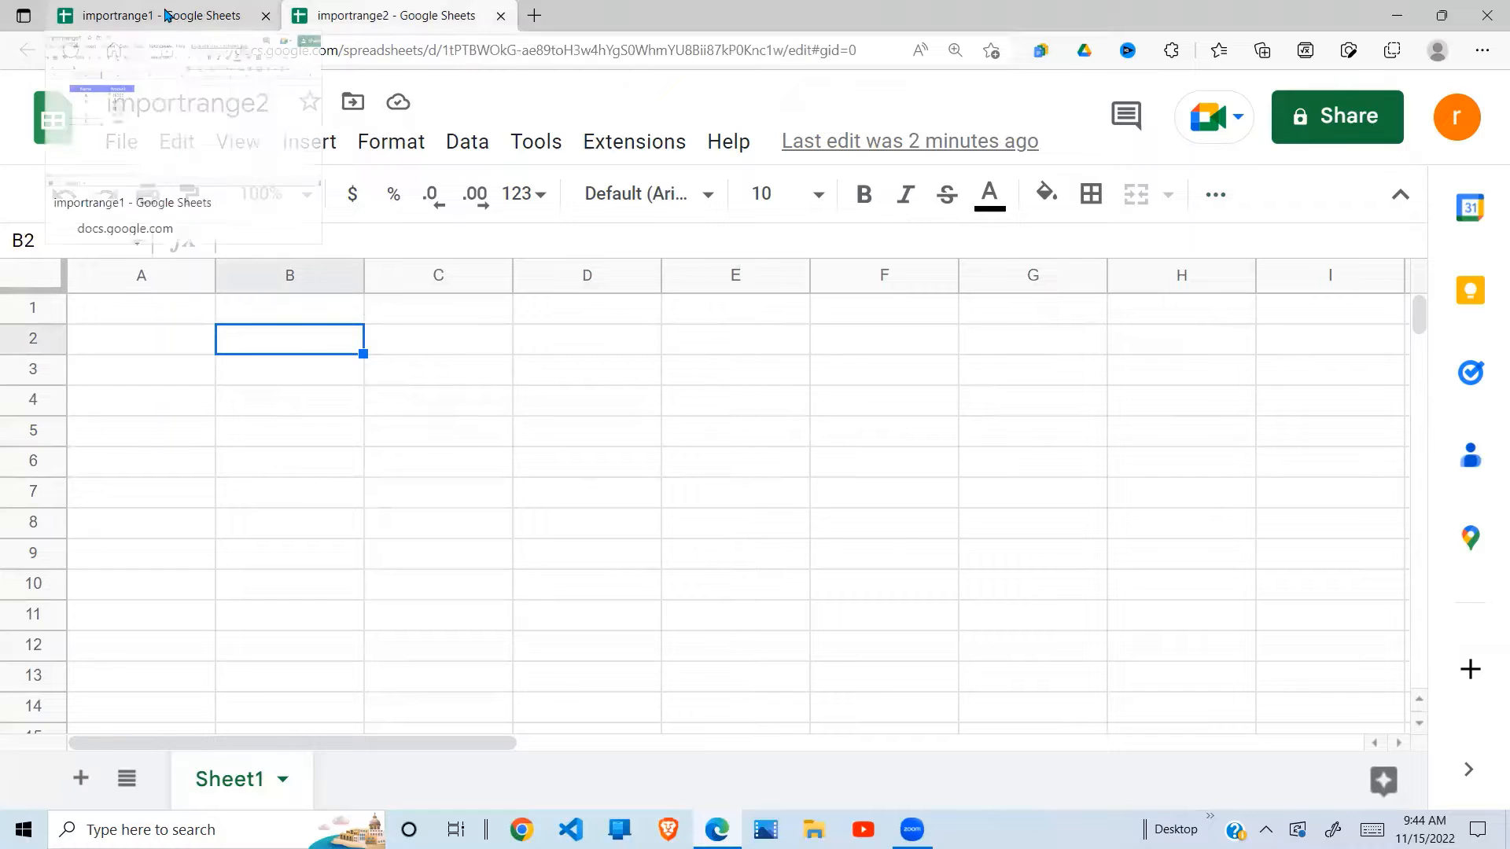
{"action": "left_click", "coordinate": [168, 14]}
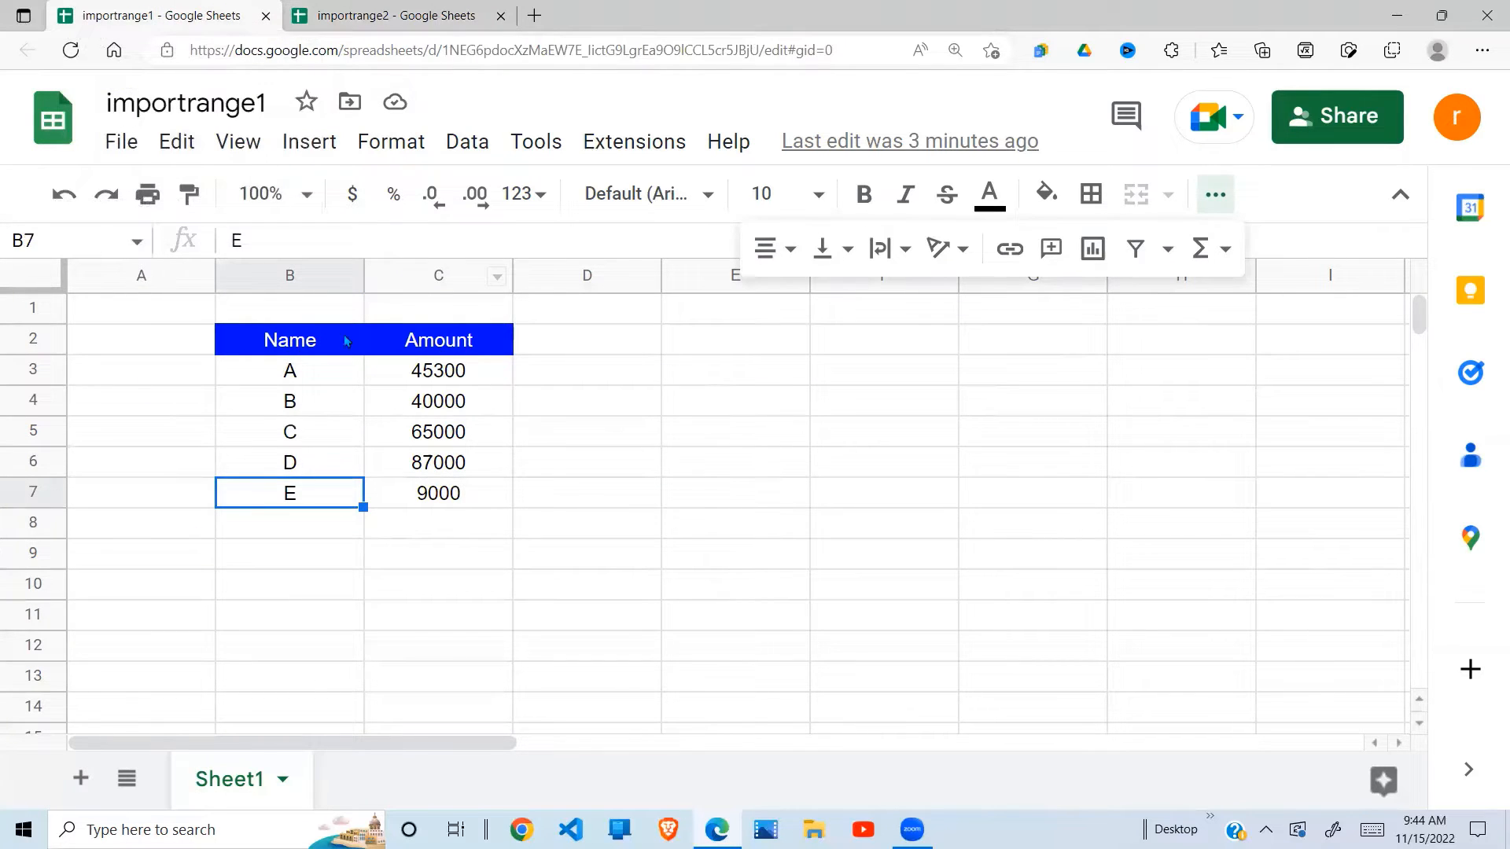
{"action": "left_click", "coordinate": [388, 17]}
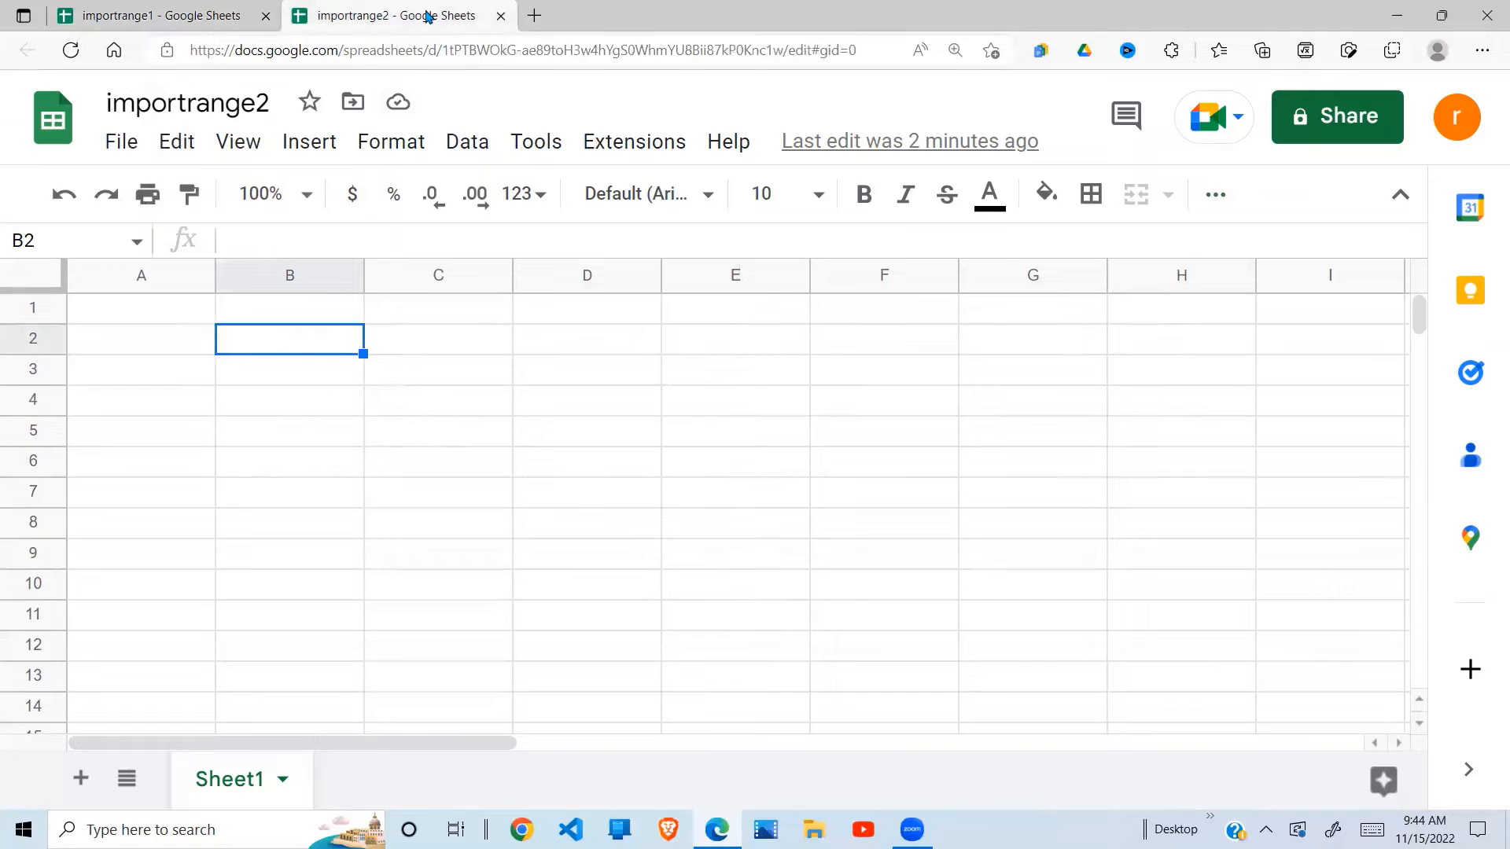
{"action": "left_click", "coordinate": [304, 470]}
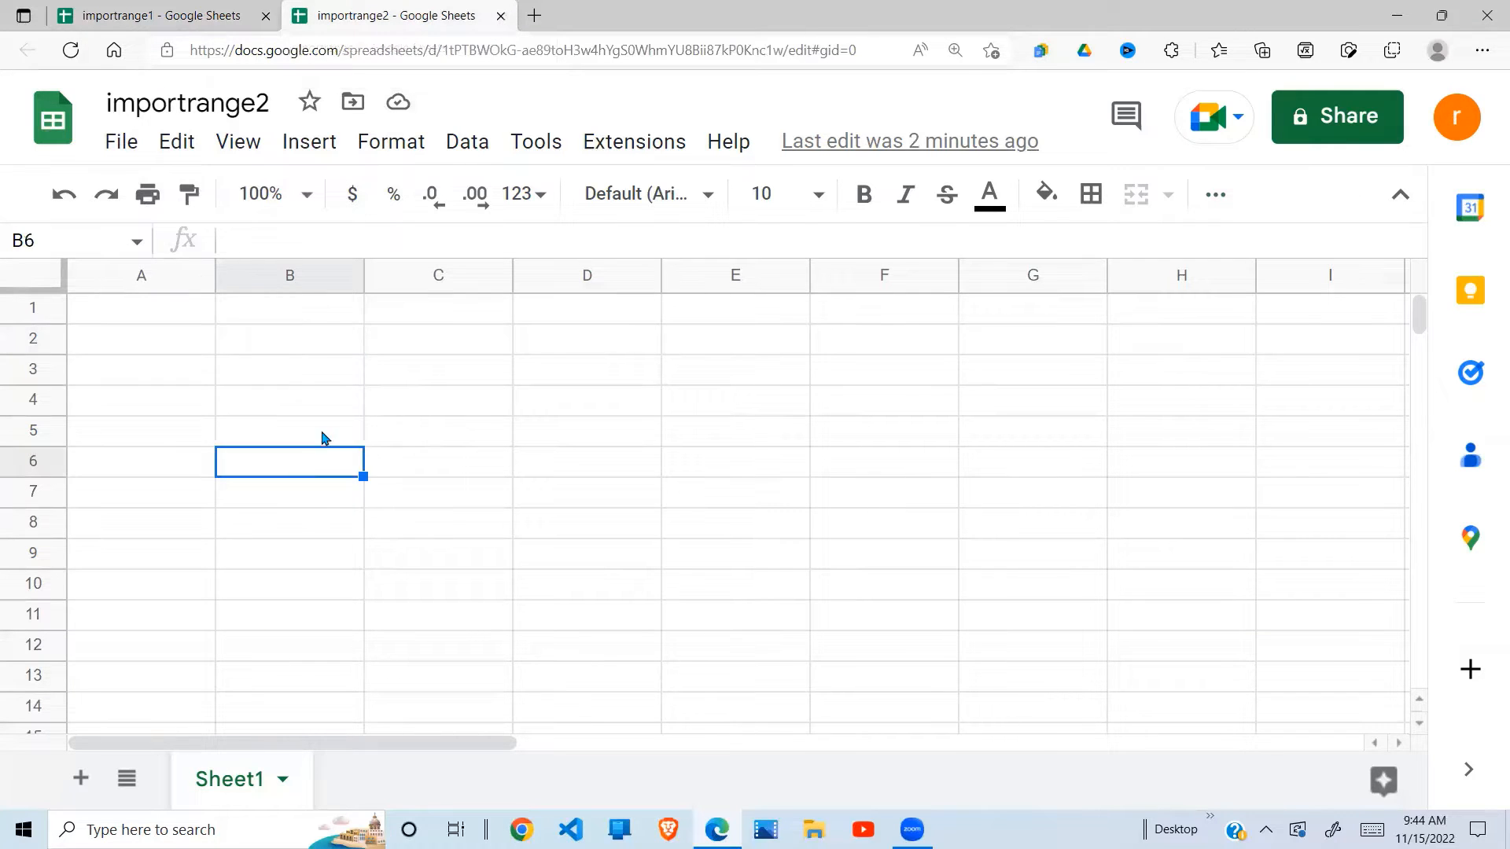
{"action": "left_click", "coordinate": [295, 359]}
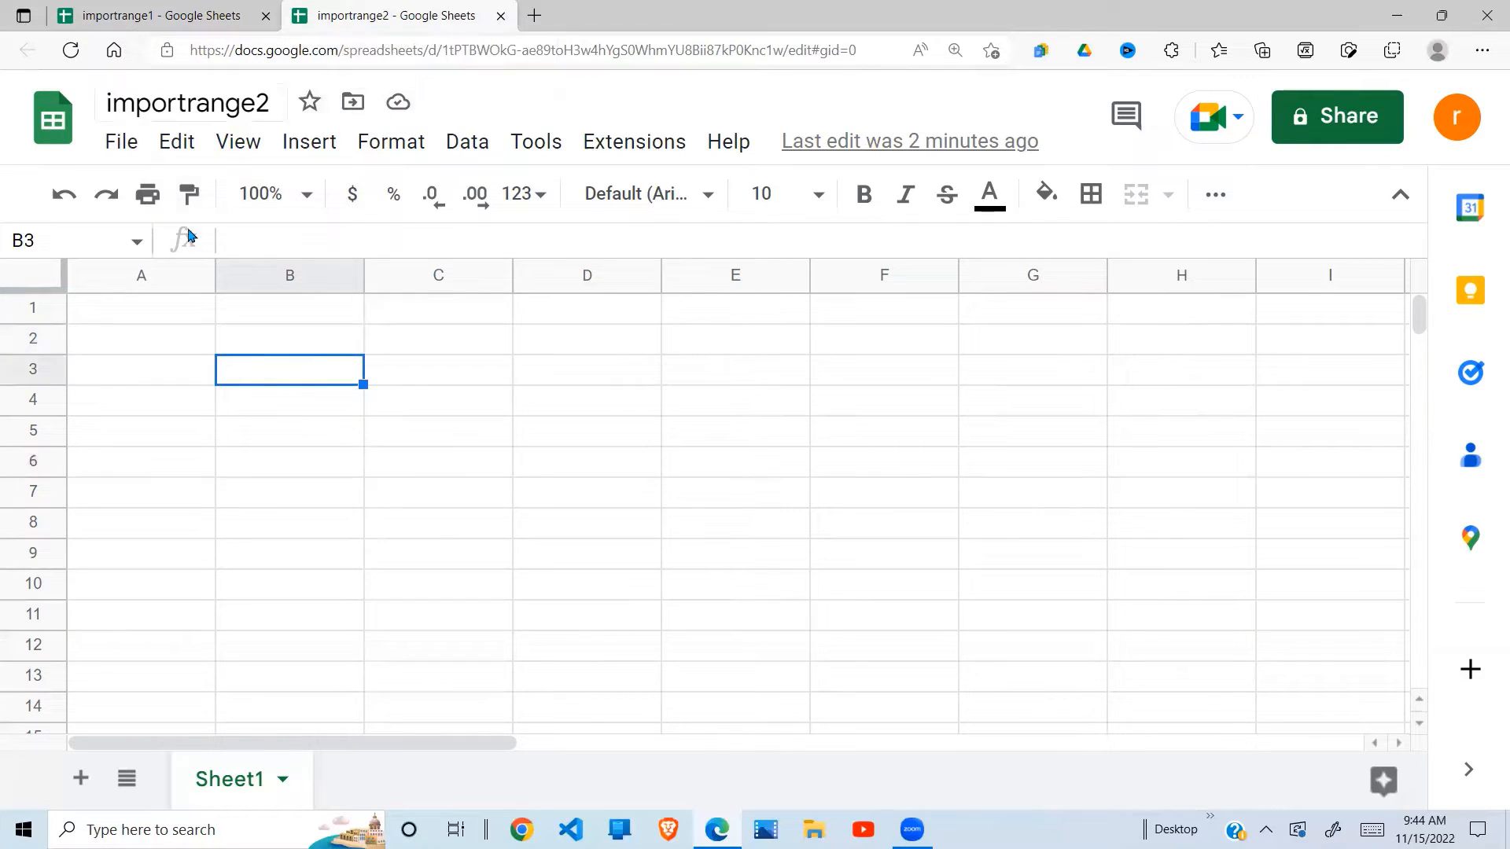
{"action": "left_click", "coordinate": [181, 16]}
{"action": "left_click", "coordinate": [411, 12]}
{"action": "type", "text": "=i"}
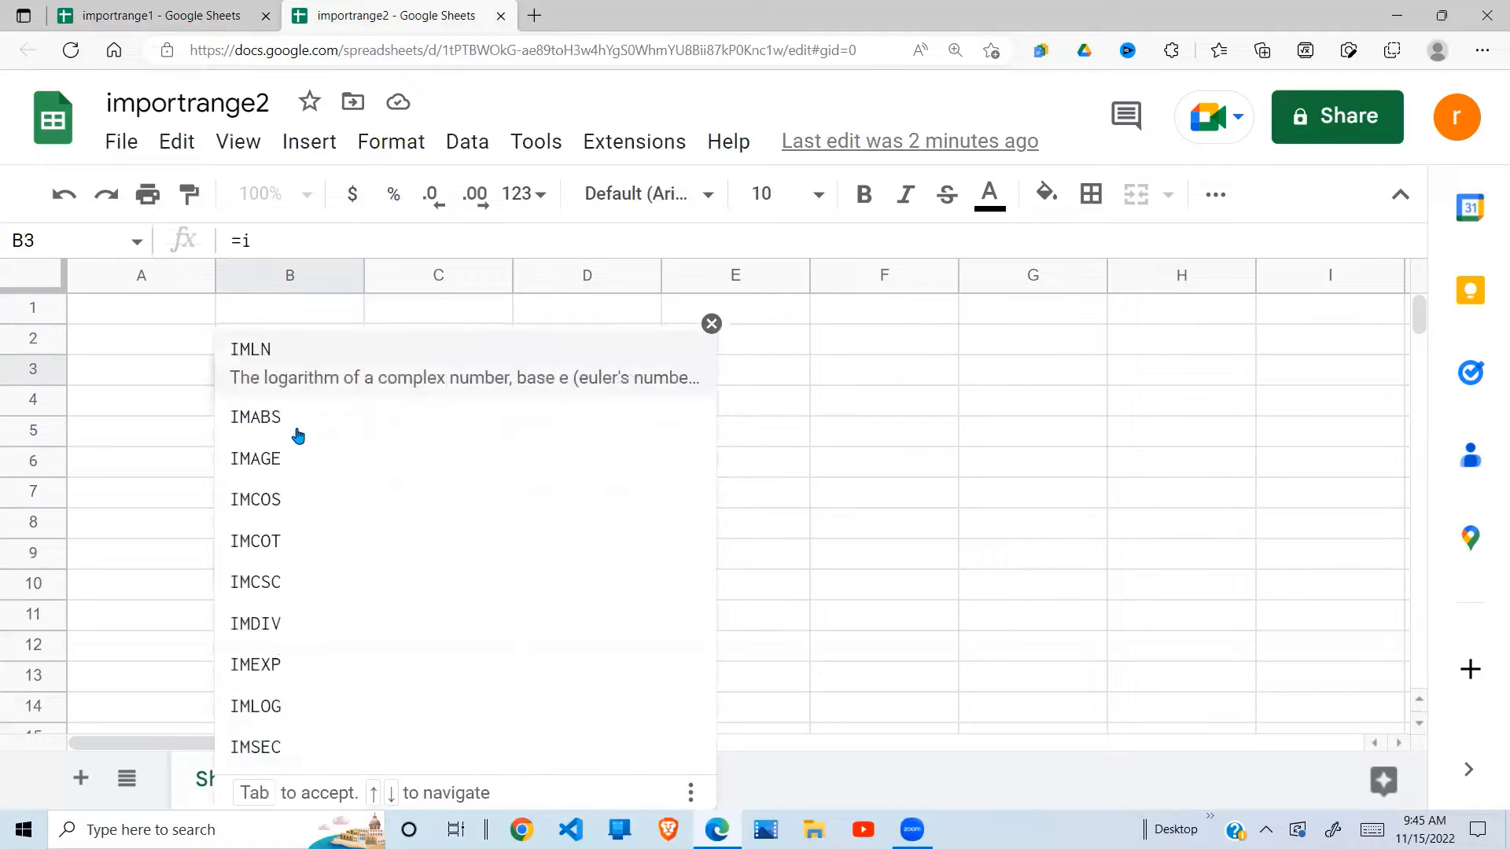
{"action": "type", "text": "mpor"}
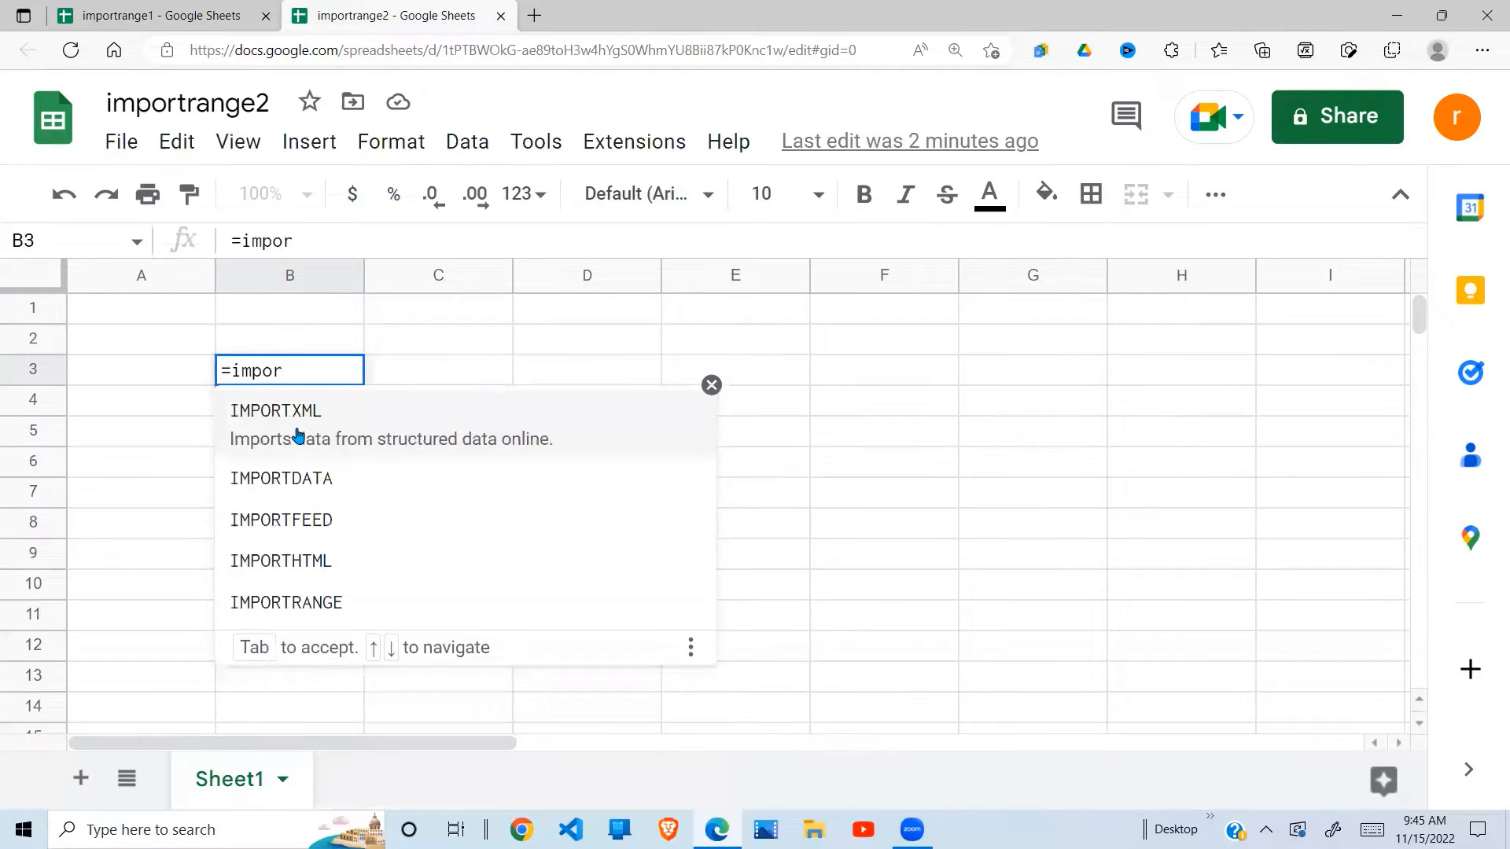
{"action": "type", "text": "tran"}
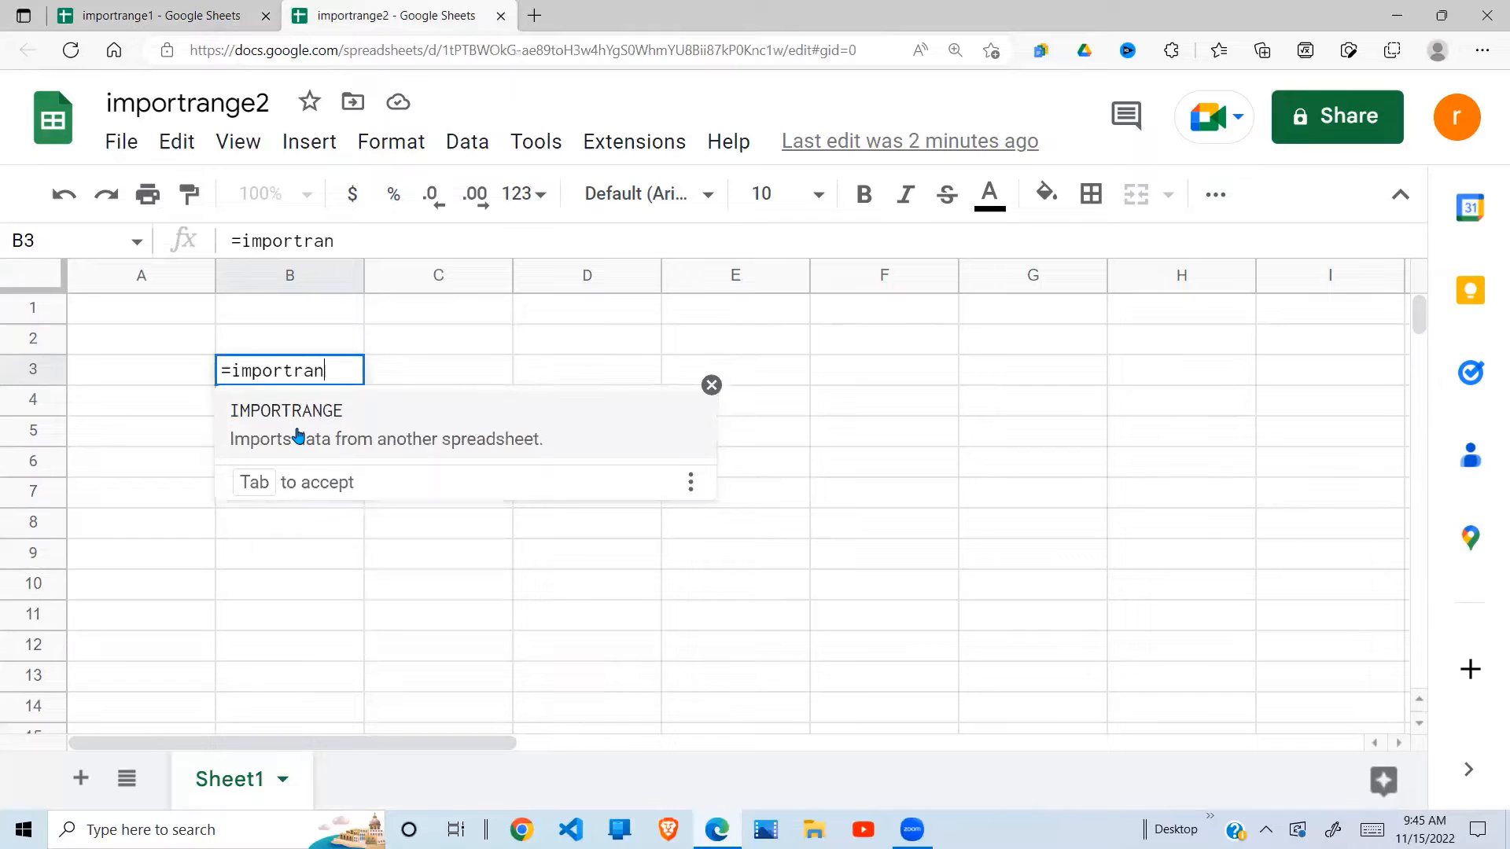
{"action": "type", "text": "ge("}
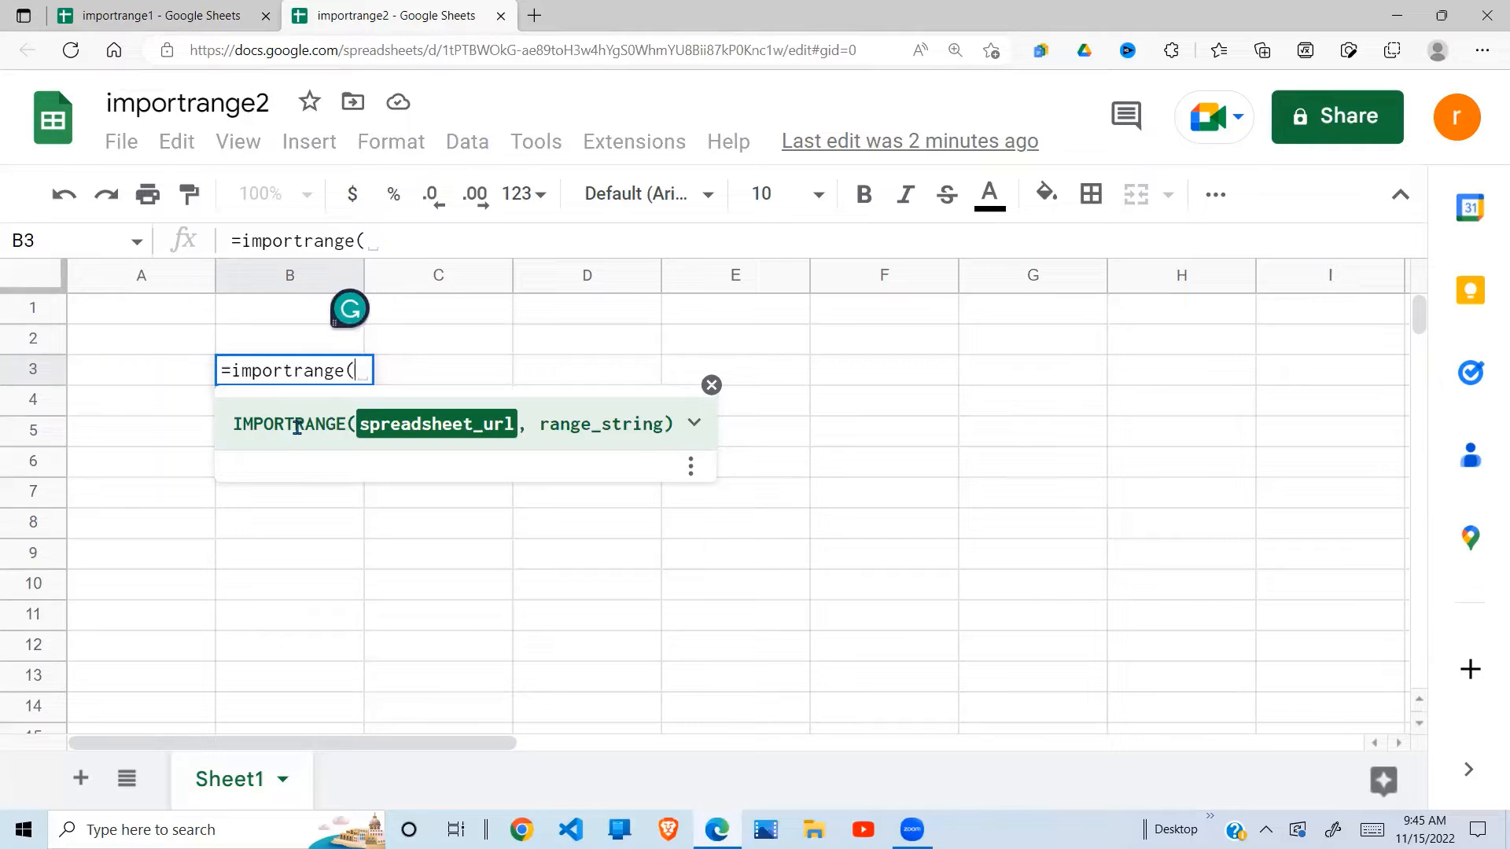
{"action": "type", "text": "\""}
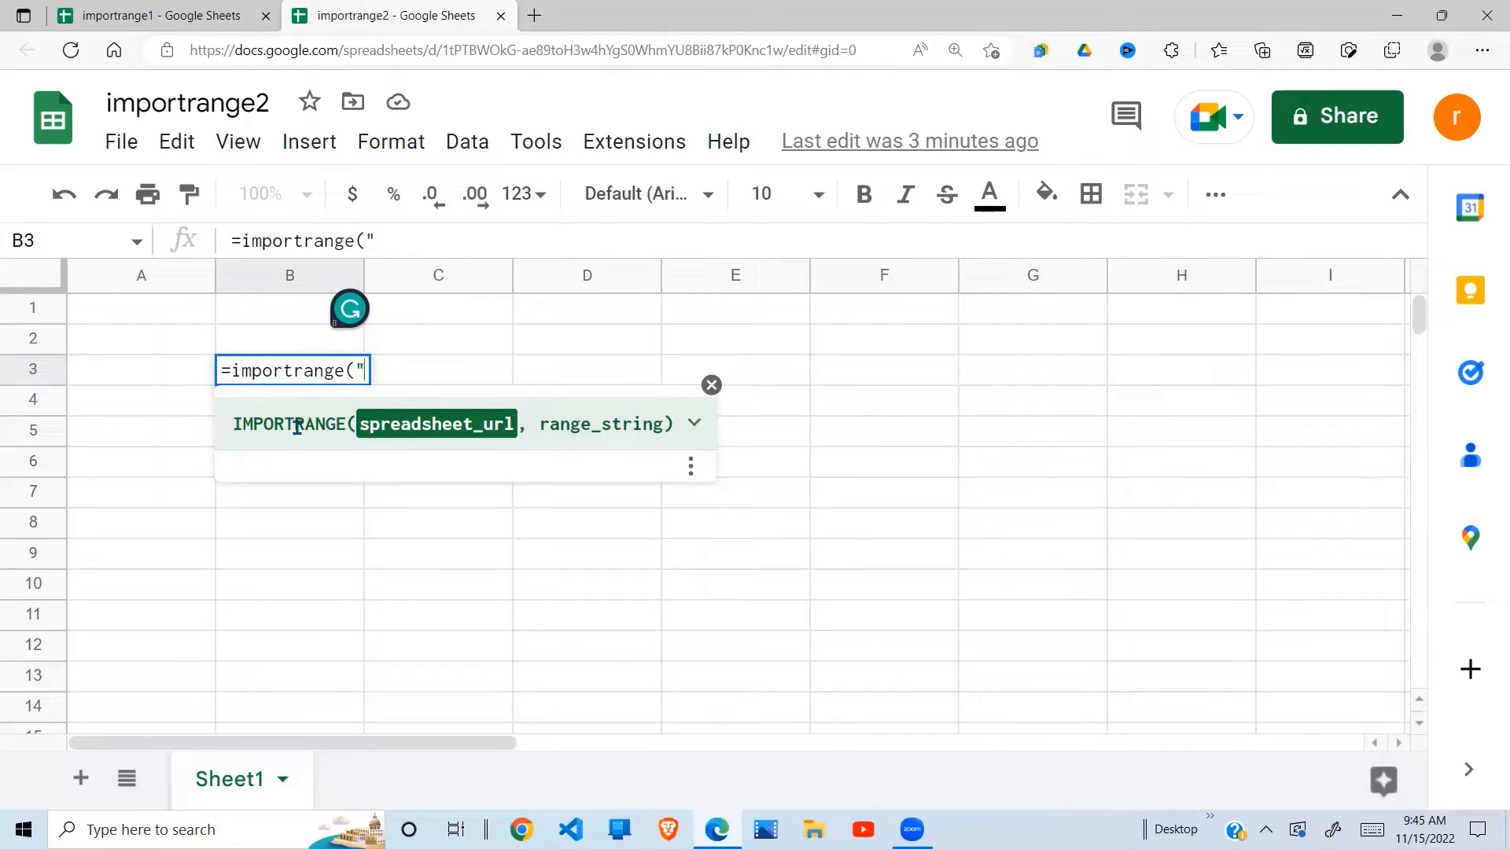
- Paste importrange1's copied web address into B3's formula as the quoted first argument, followed by a comma
{"action": "left_click", "coordinate": [161, 16]}
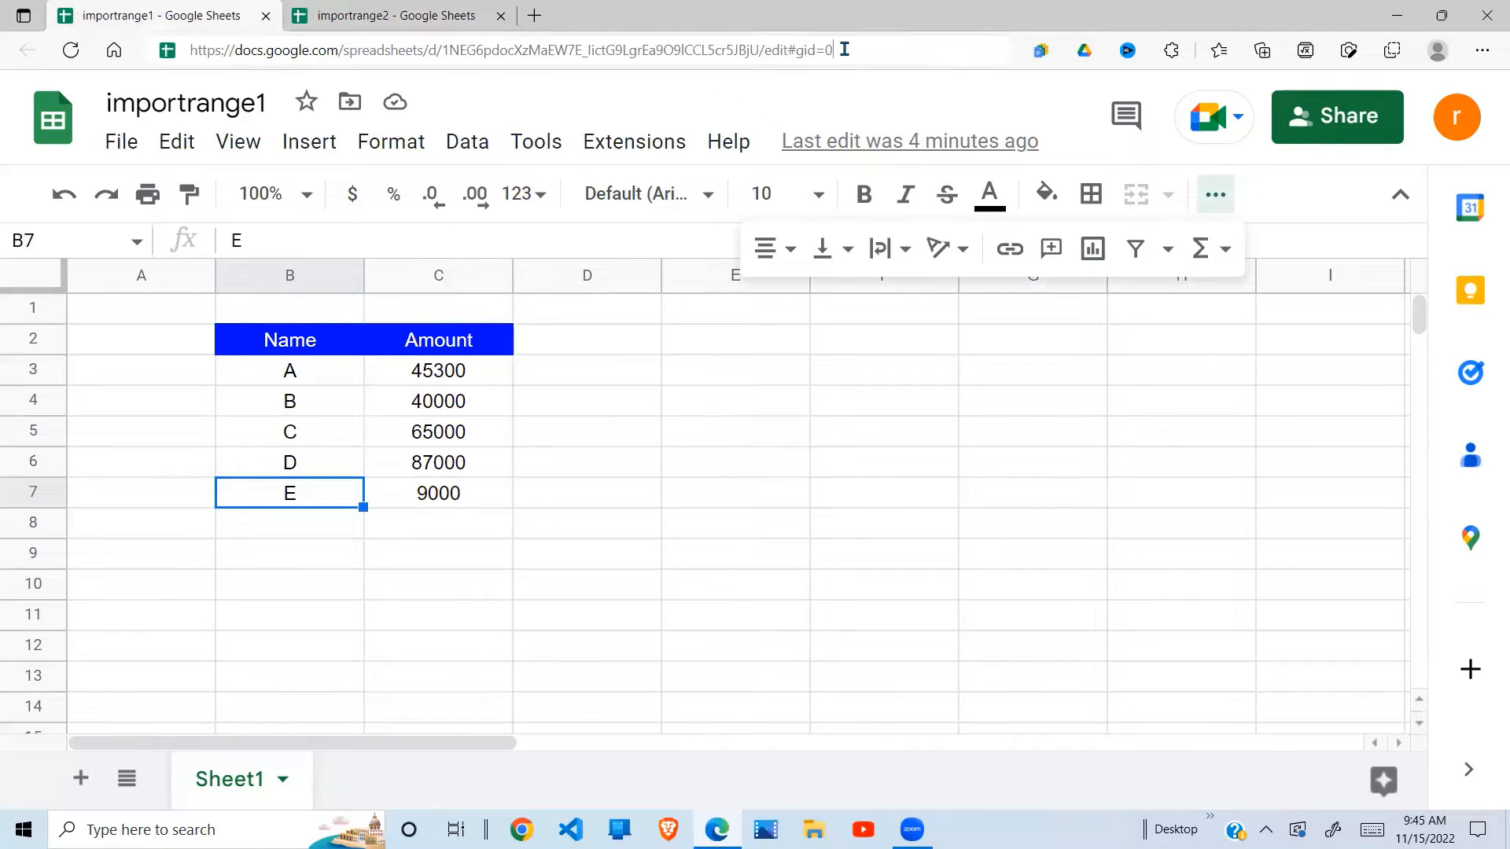
{"action": "left_click_drag", "start_coordinate": [837, 50], "coordinate": [180, 66]}
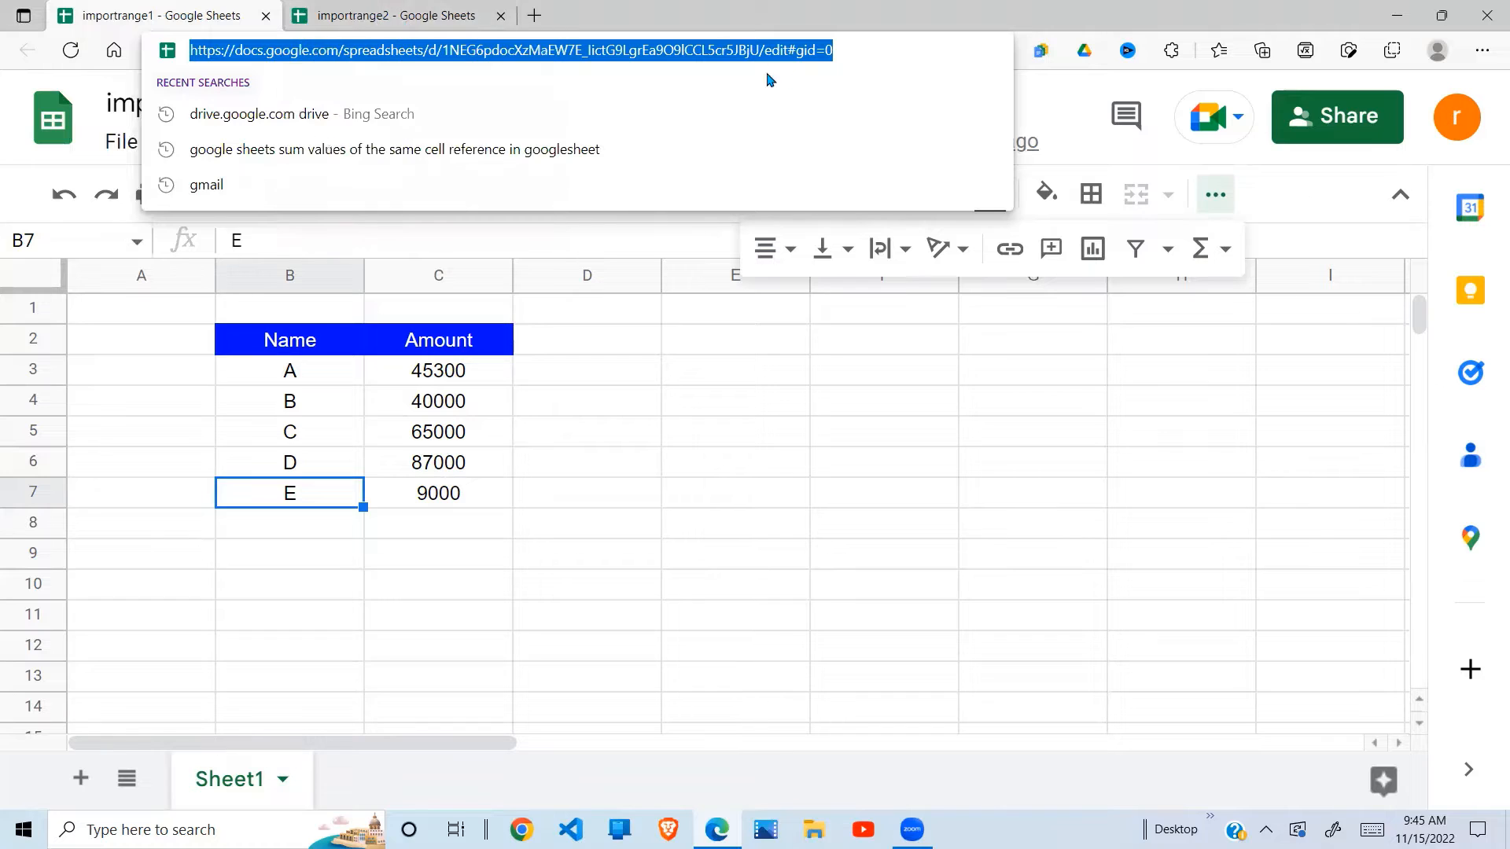
{"action": "left_click", "coordinate": [392, 17]}
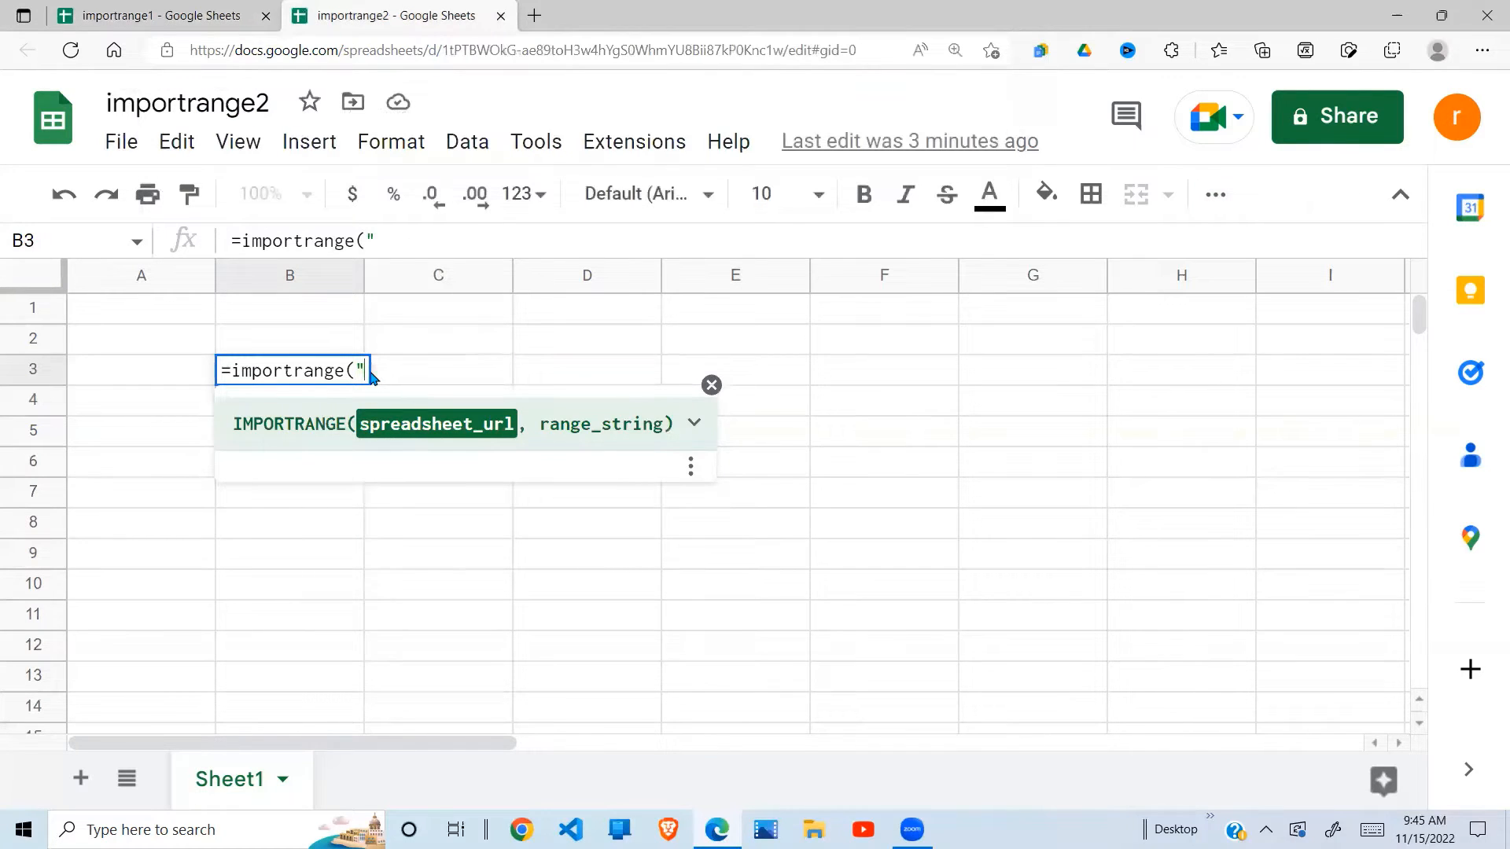
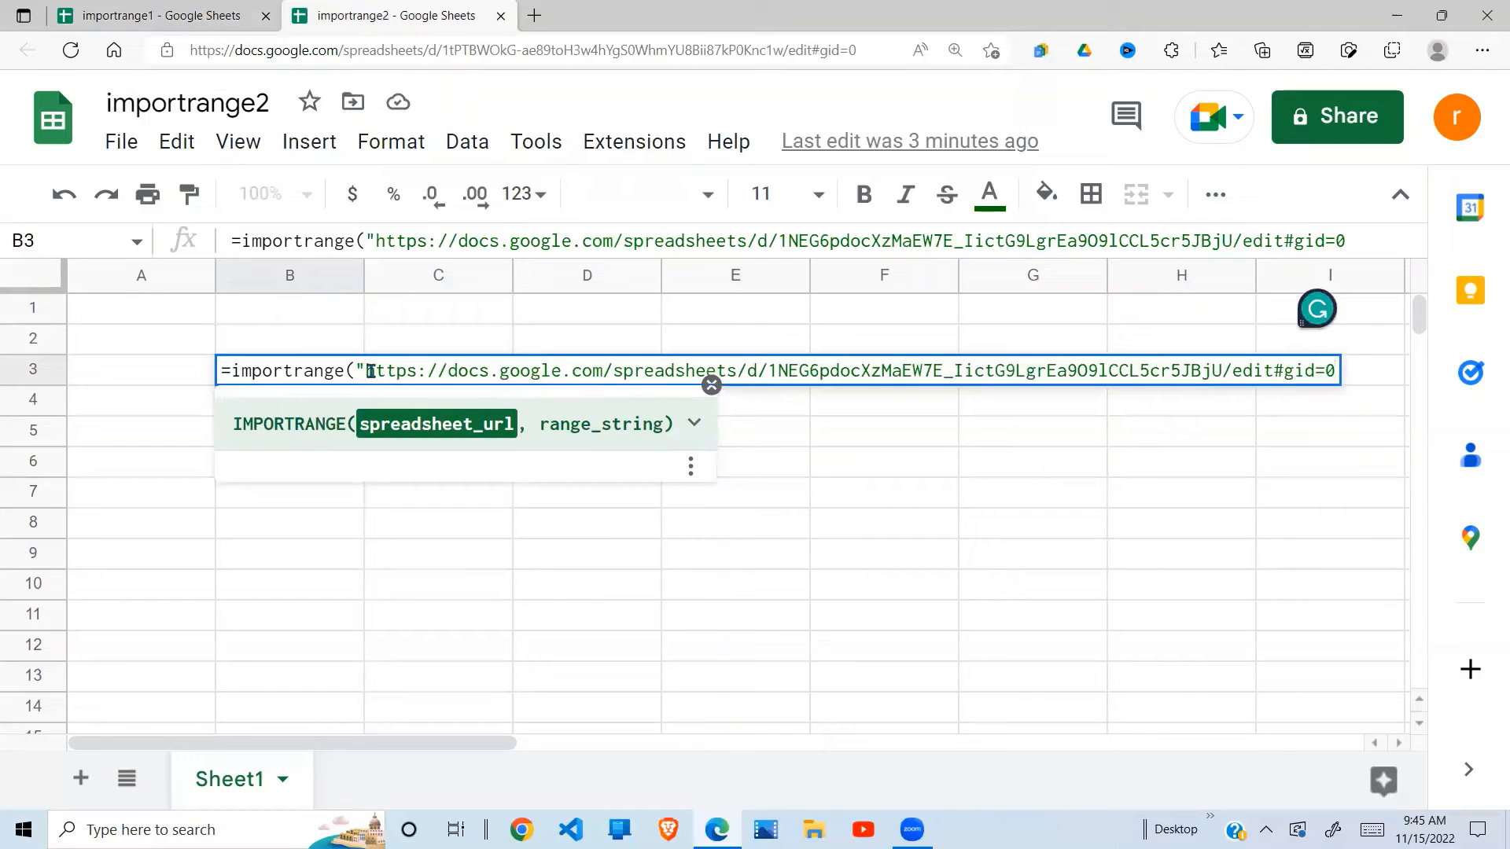
{"action": "type", "text": "\","}
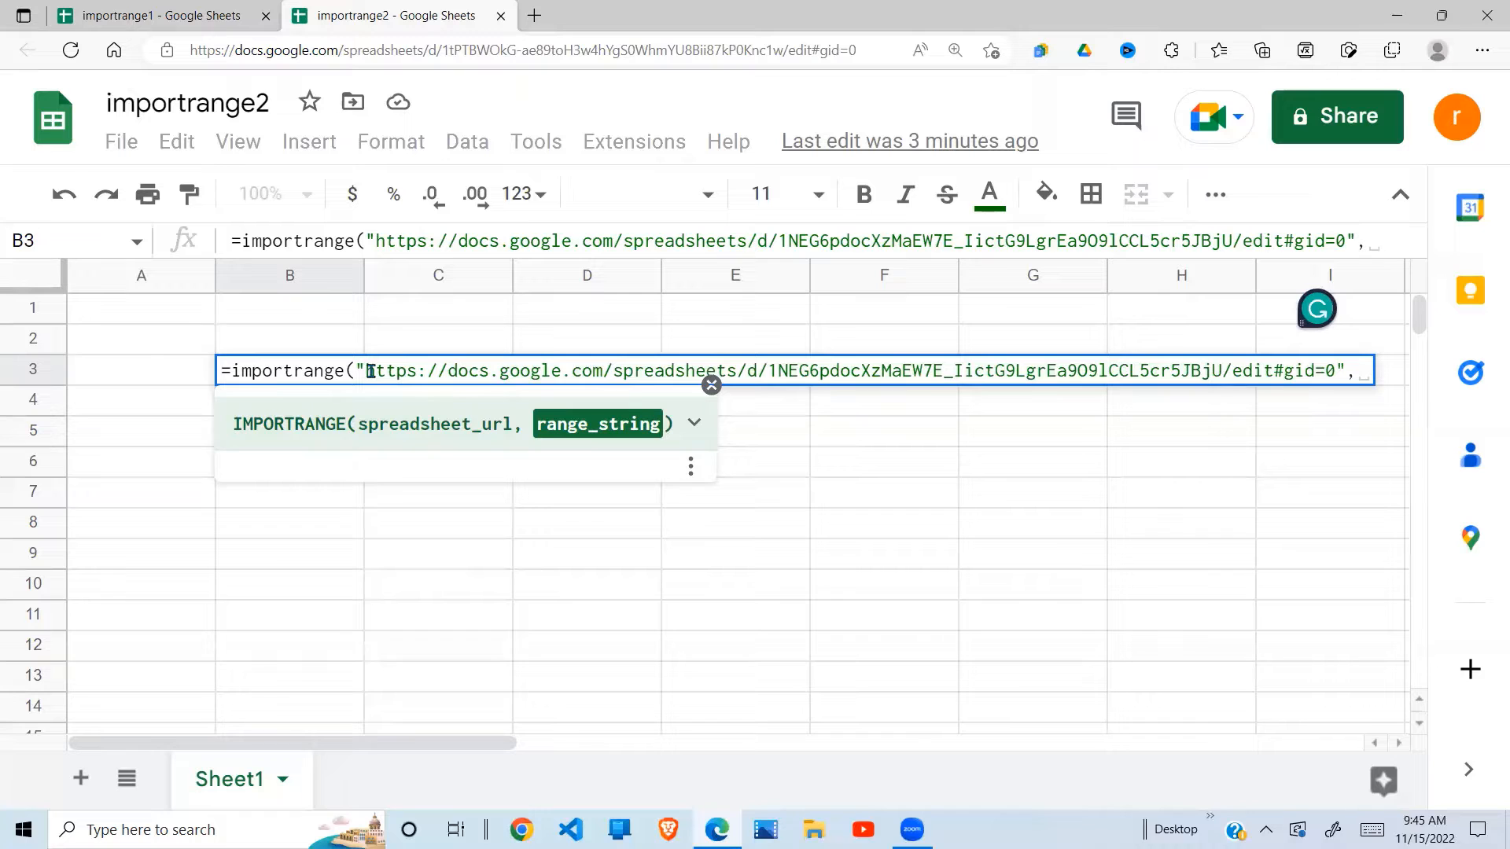
{"action": "type", "text": "\""}
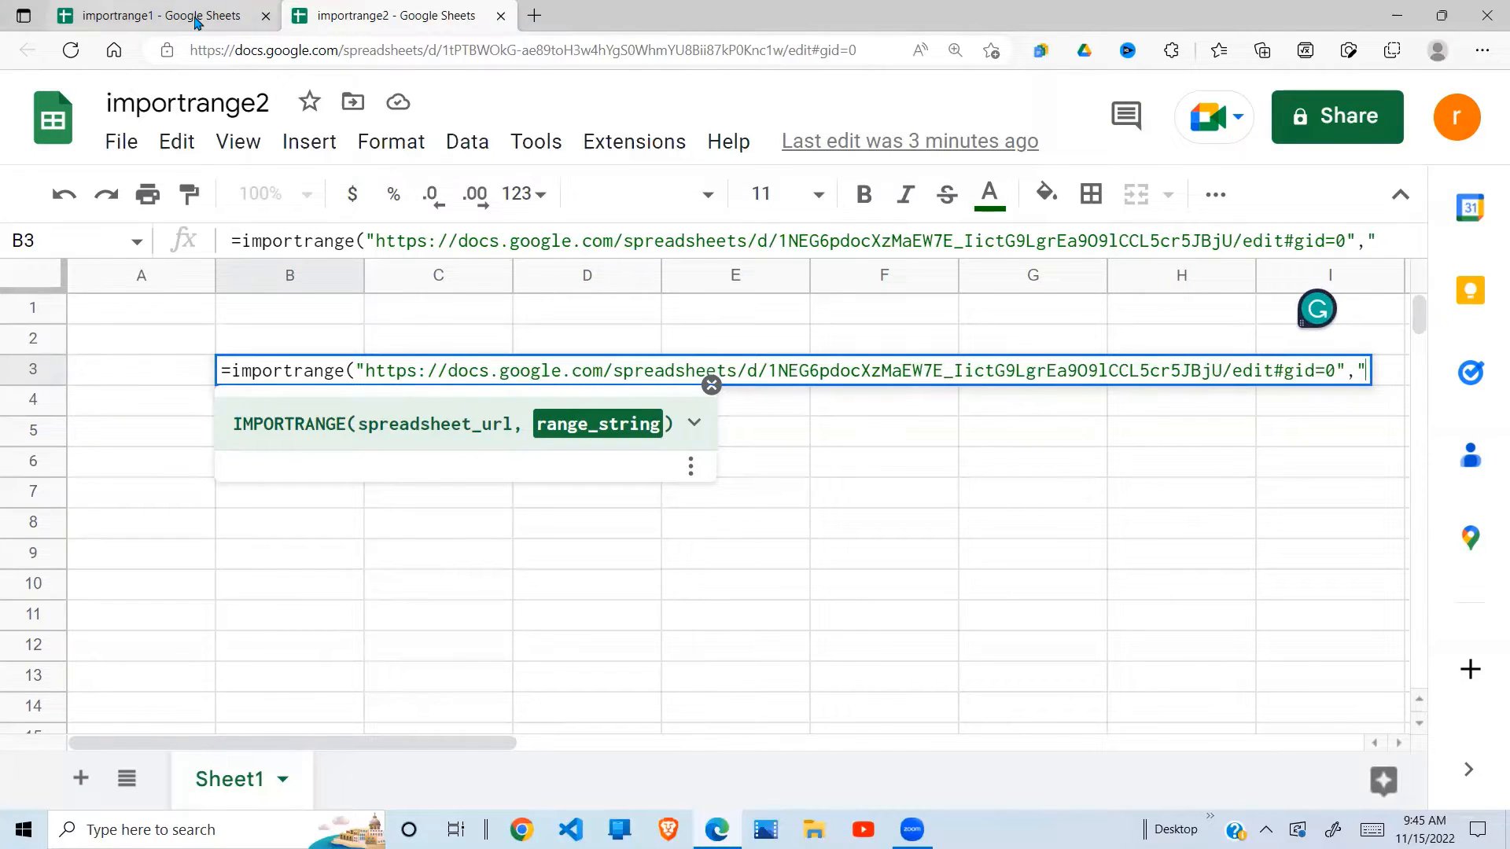
- Complete B3's formula with the range "Sheet1!B2:C7", checked against importrange1, and enter it
{"action": "left_click", "coordinate": [195, 20]}
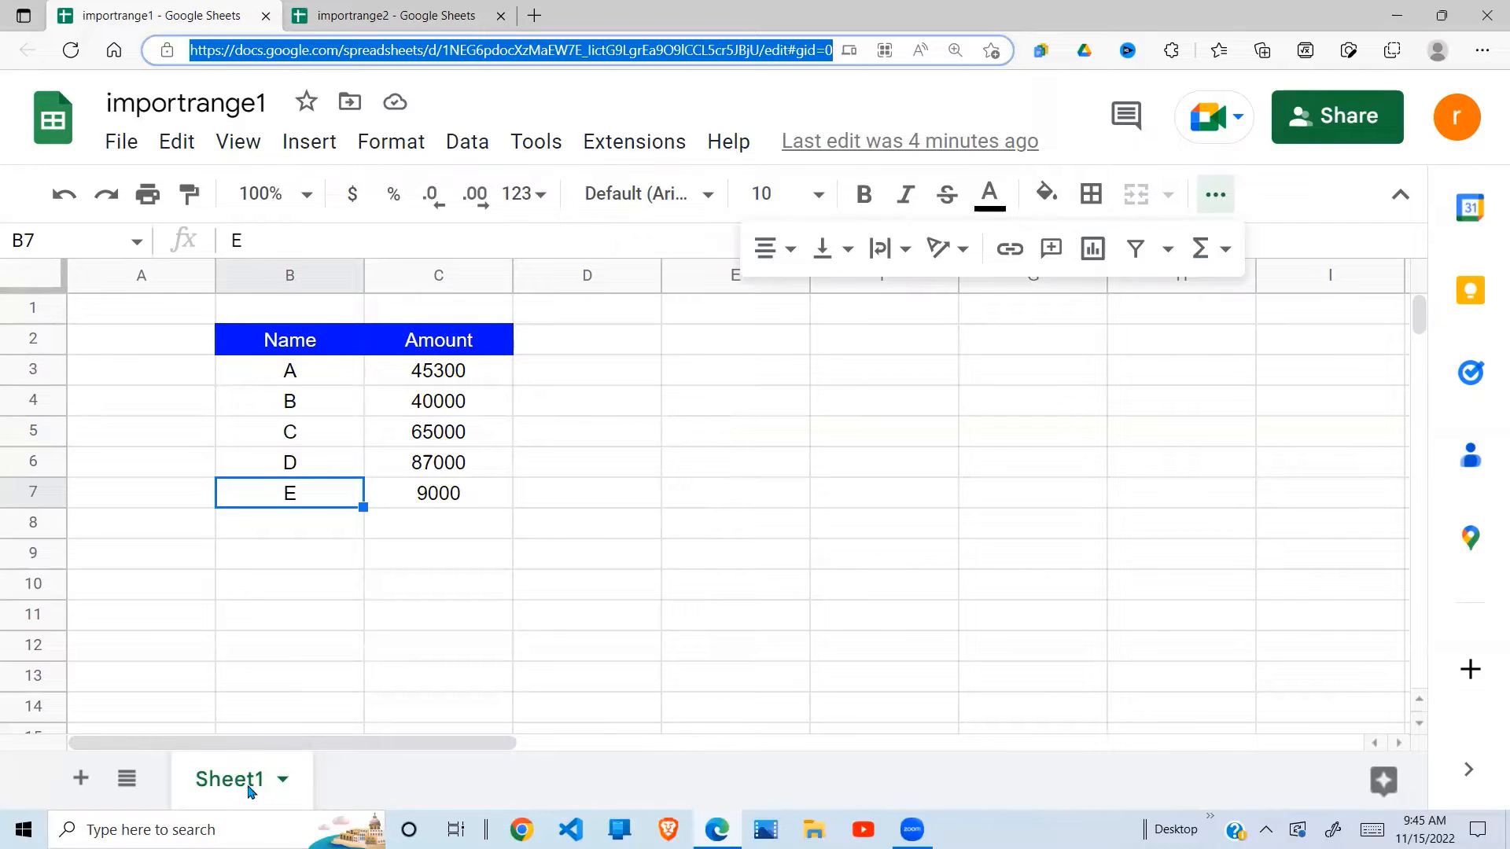
{"action": "left_click", "coordinate": [412, 20]}
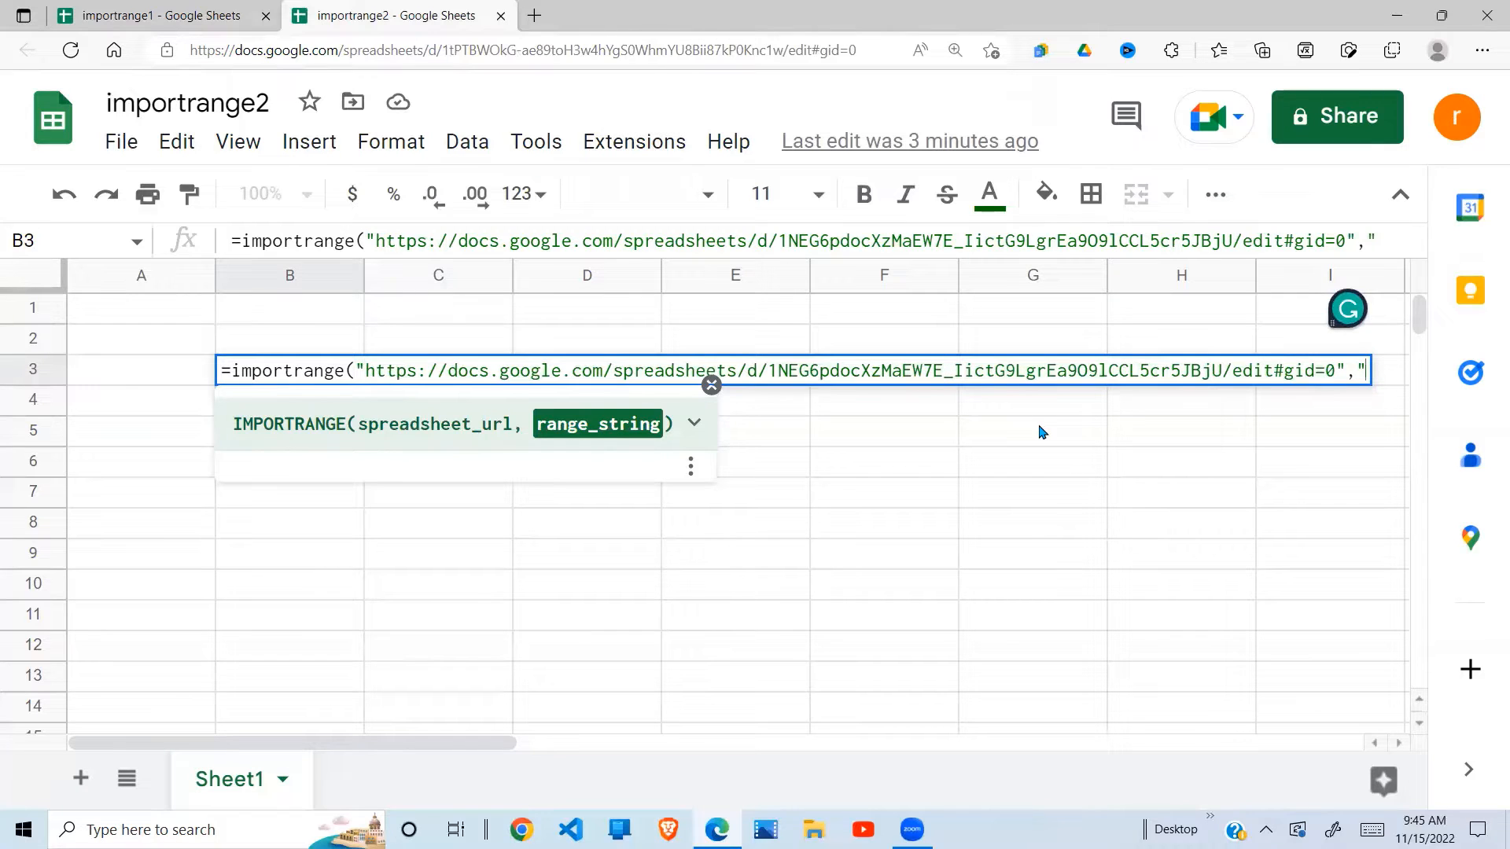
{"action": "type", "text": "Sheet1!"}
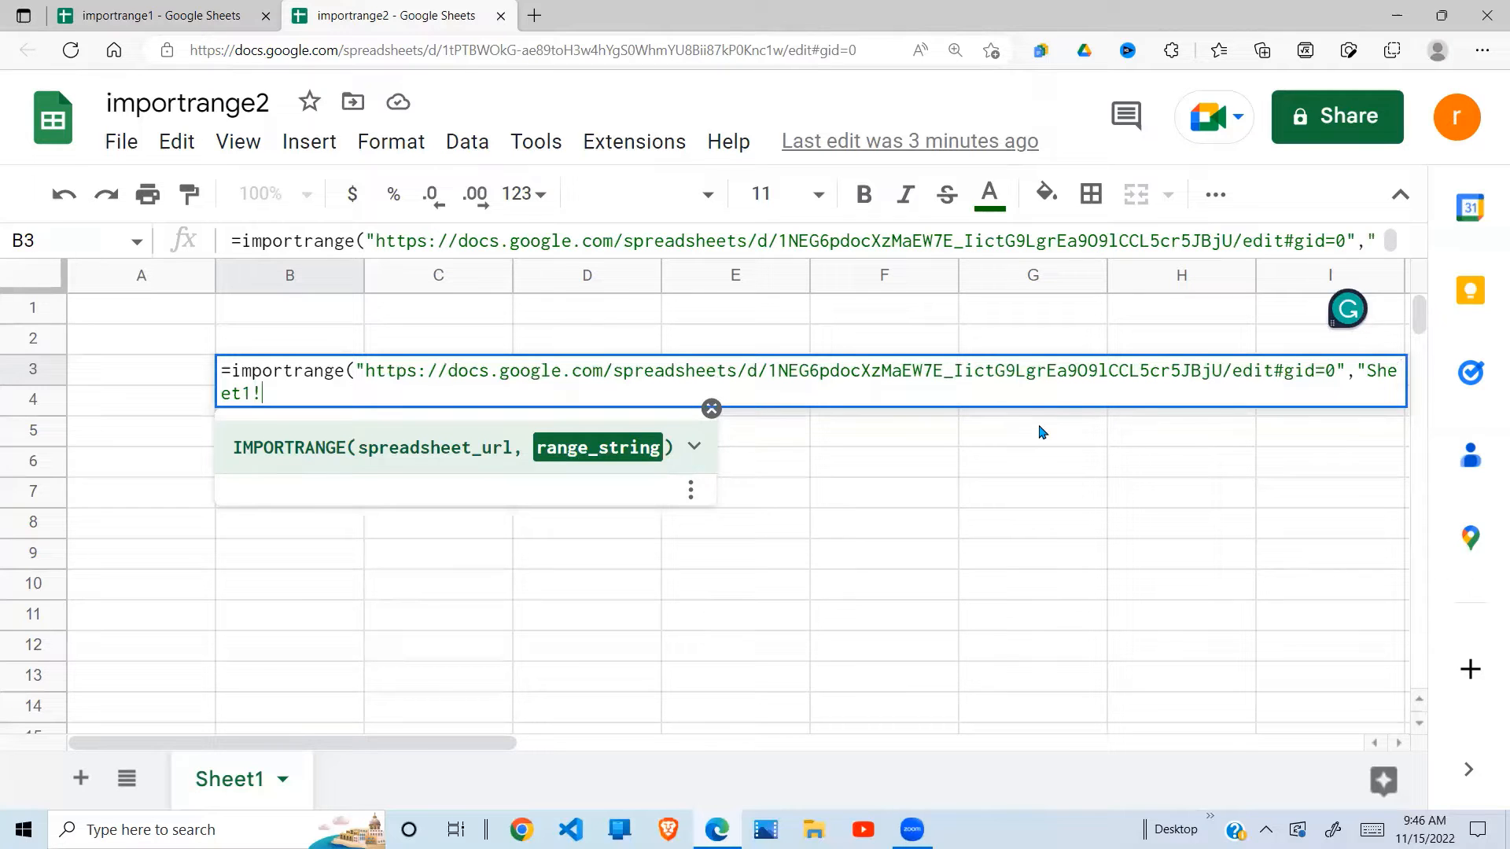
{"action": "left_click", "coordinate": [211, 21]}
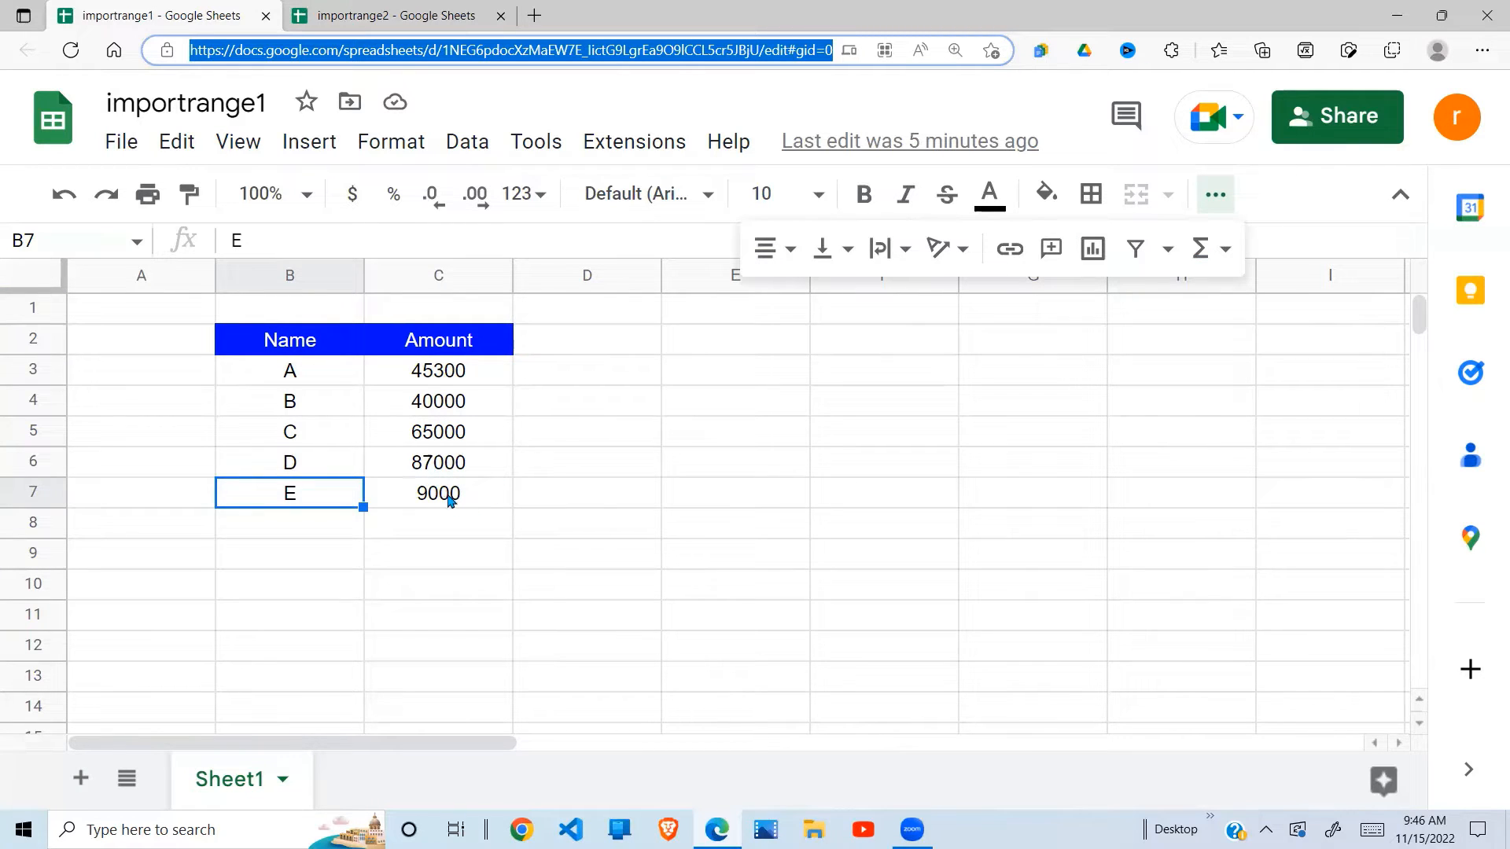
{"action": "left_click", "coordinate": [432, 14]}
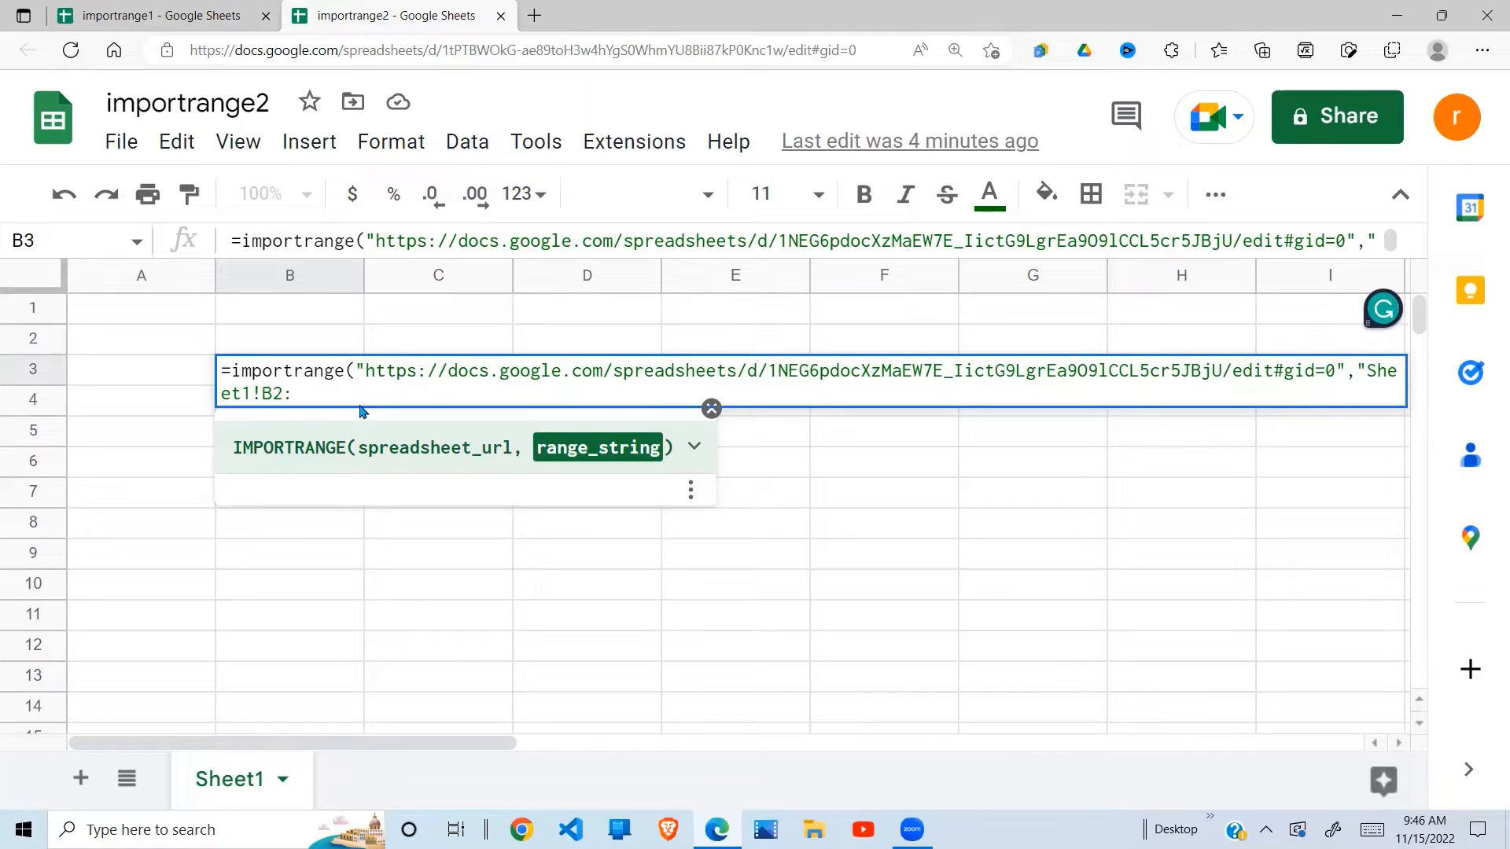
{"action": "type", "text": "&"}
{"action": "key", "text": "BackSpace"}
{"action": "type", "text": "7\")"}
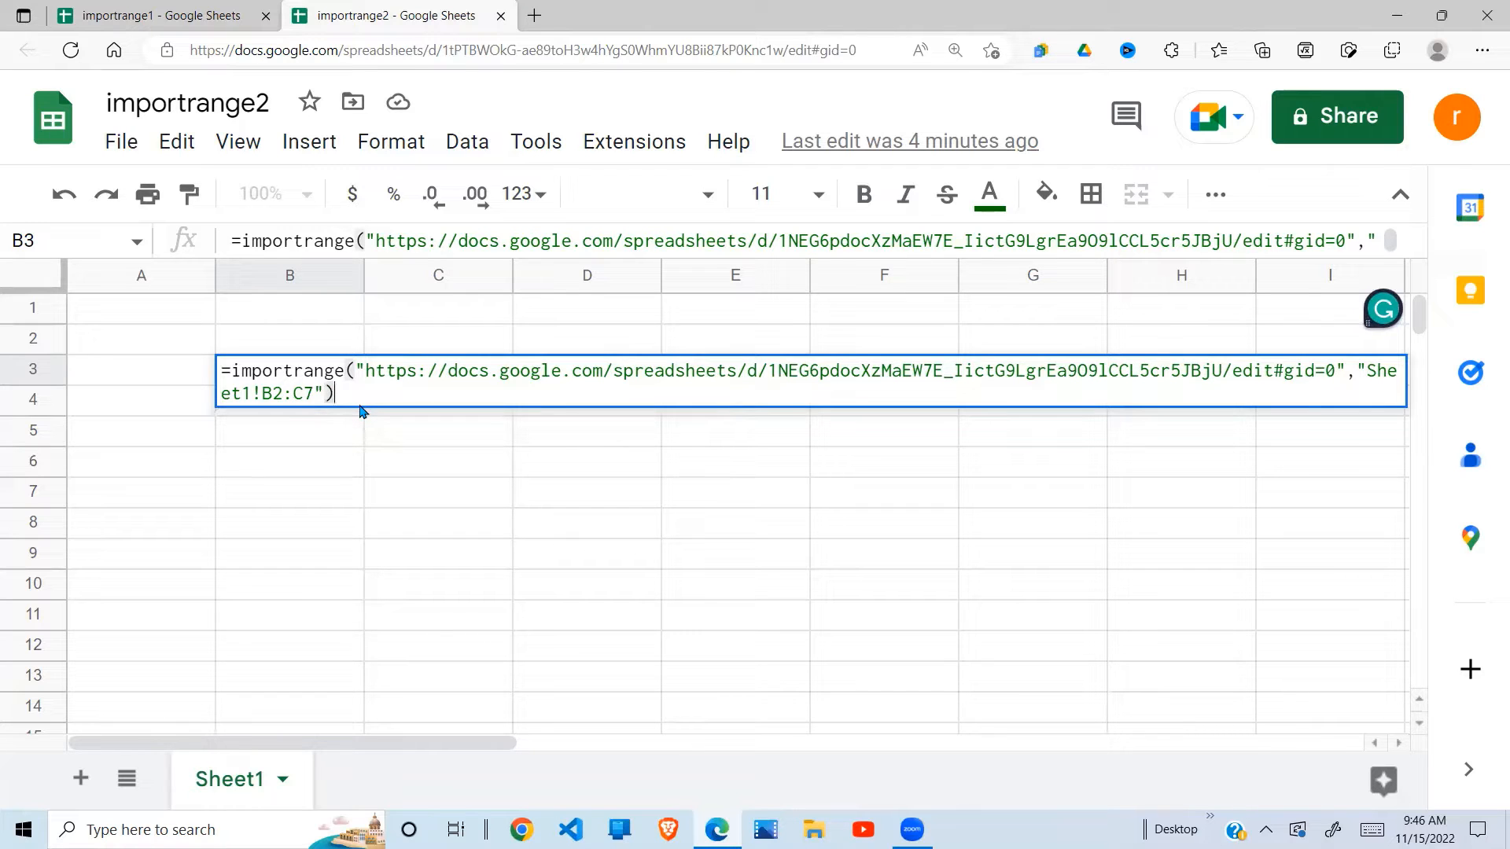
{"action": "key", "text": "Return"}
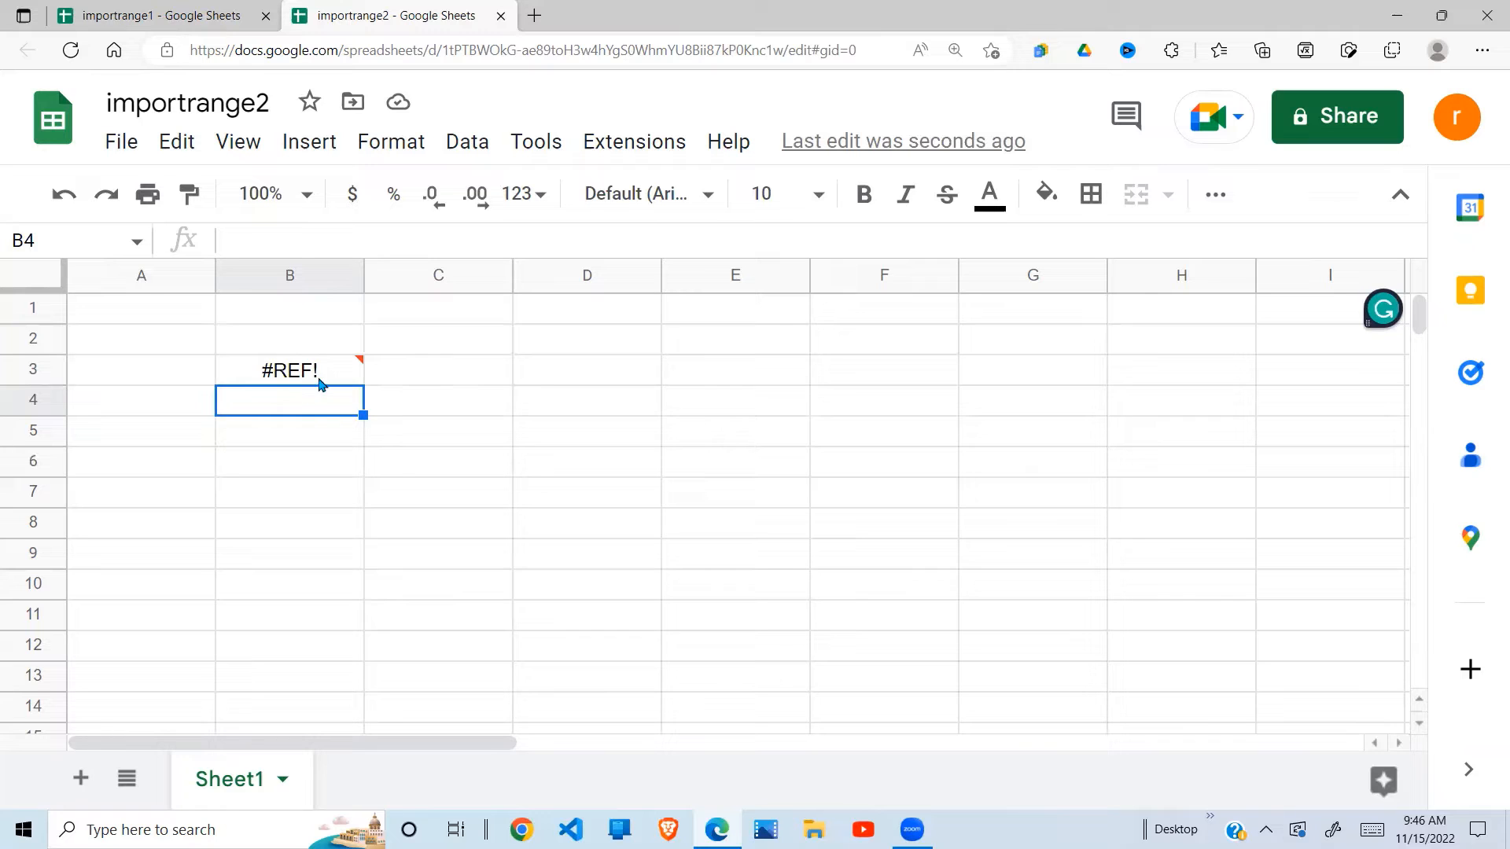
- Select B3's #REF! and choose Allow access to connect importrange2 with importrange1
{"action": "left_click", "coordinate": [349, 375]}
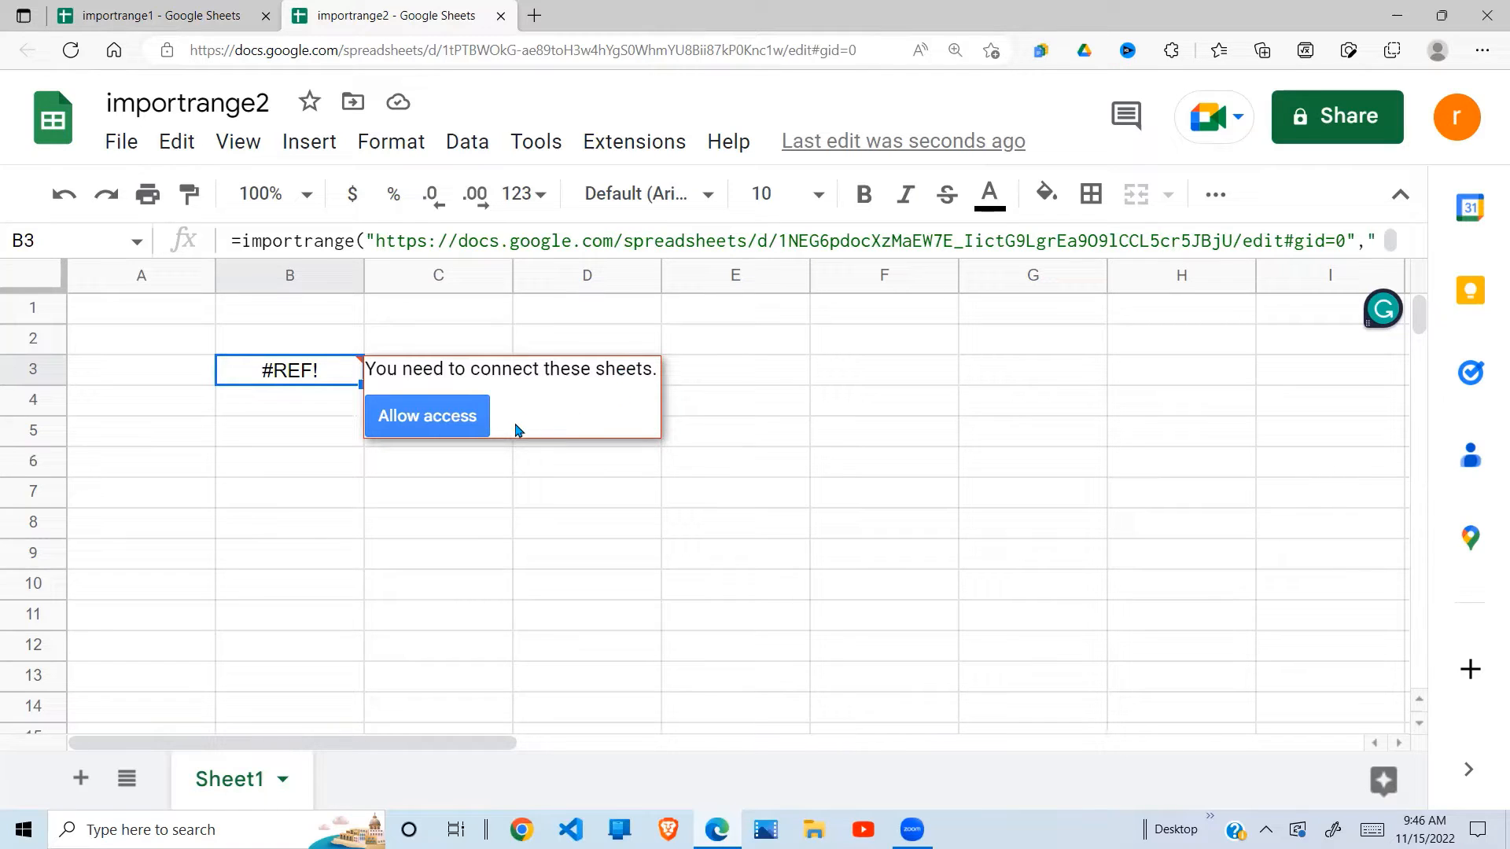
{"action": "left_click", "coordinate": [448, 418]}
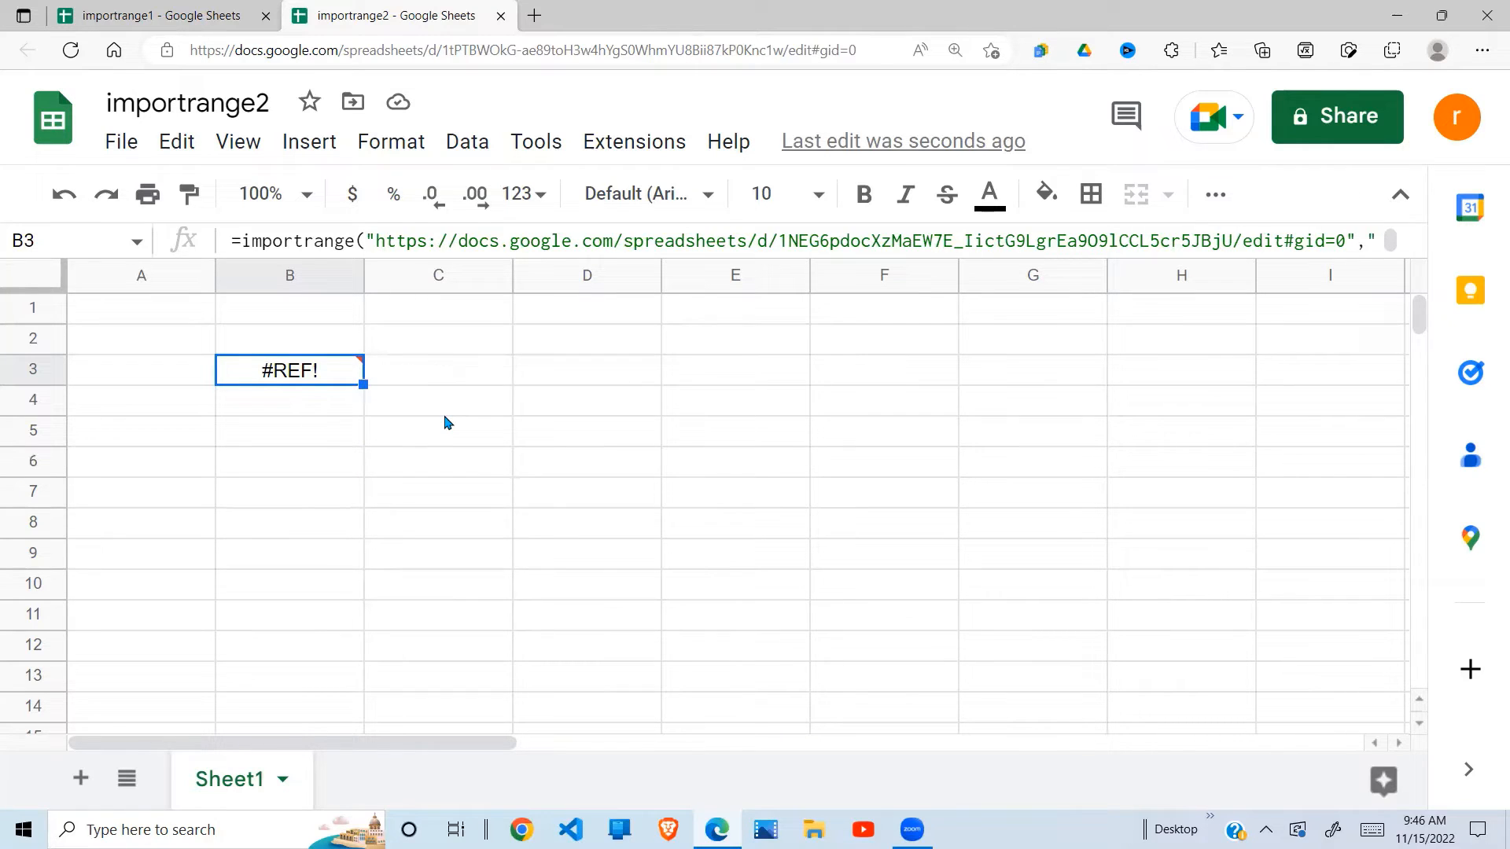
- Select columns B:C and the imported amounts C4:C9 in importrange2 to read their sum
{"action": "left_click", "coordinate": [343, 494]}
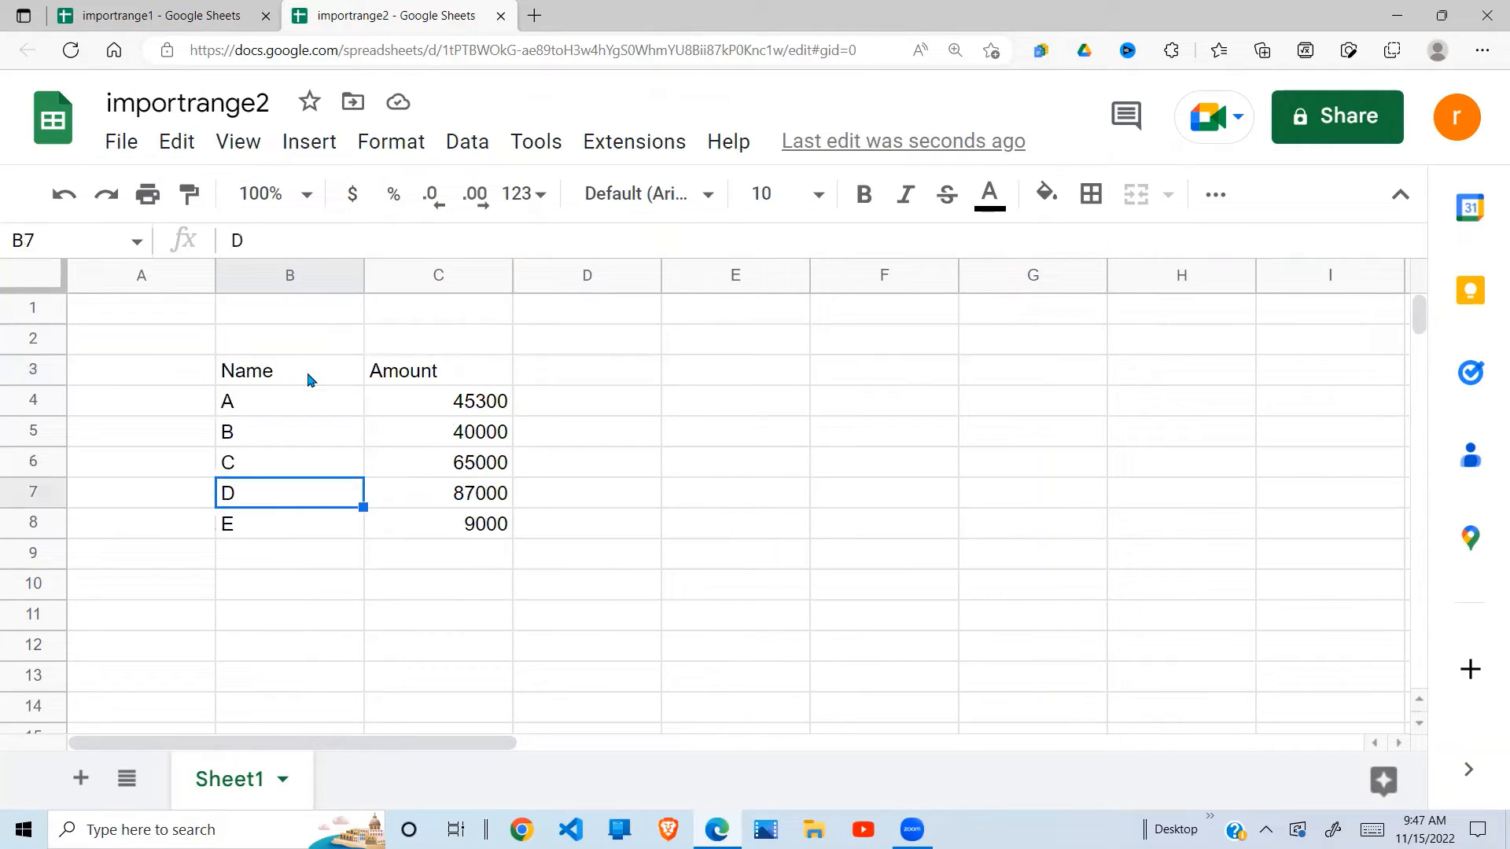
{"action": "left_click_drag", "start_coordinate": [283, 277], "coordinate": [431, 286]}
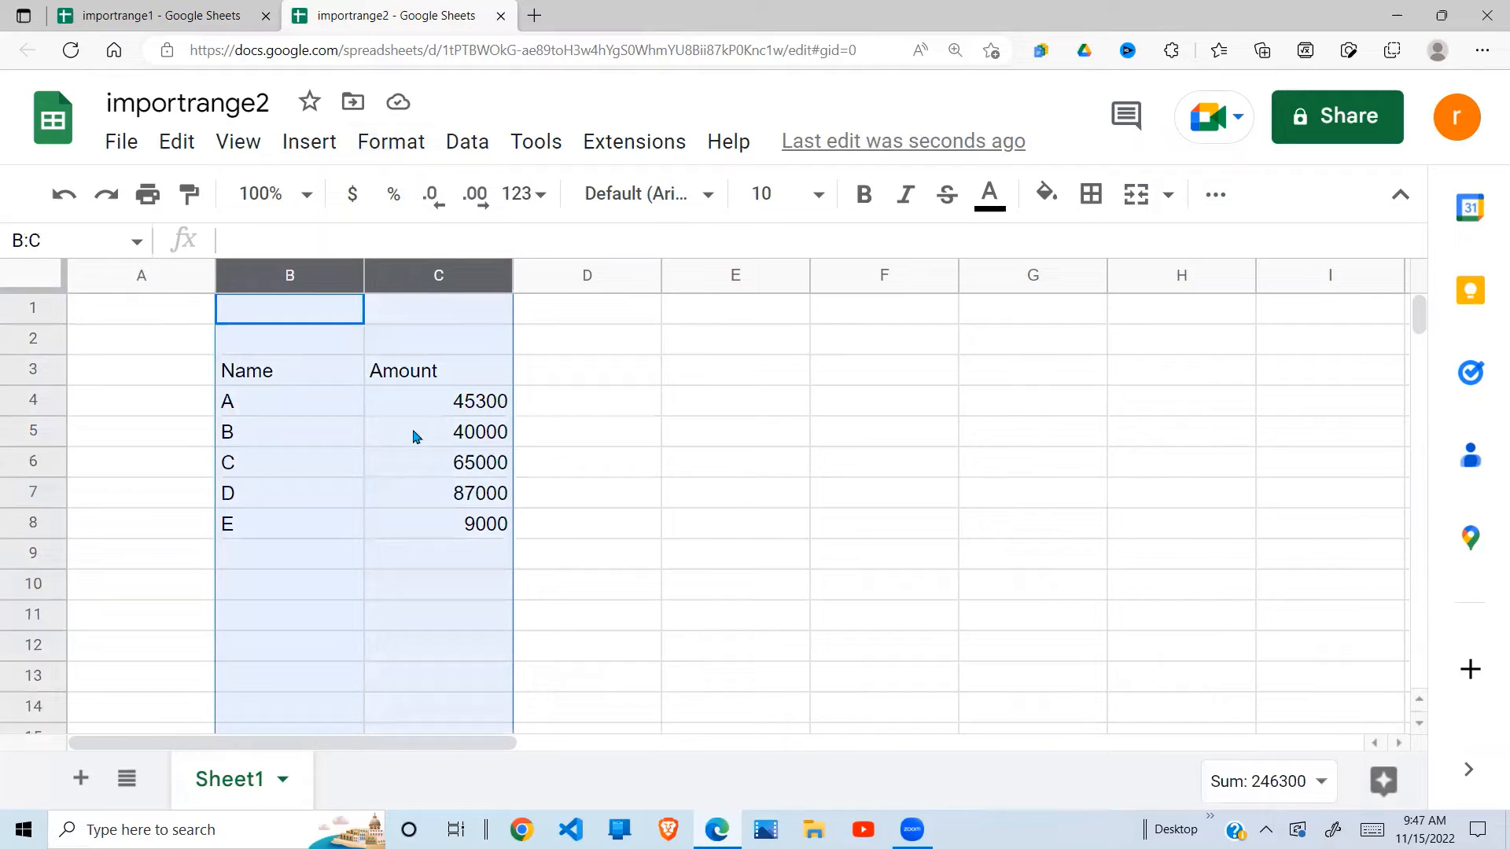
{"action": "left_click", "coordinate": [398, 495]}
{"action": "left_click", "coordinate": [429, 531]}
{"action": "left_click", "coordinate": [460, 562]}
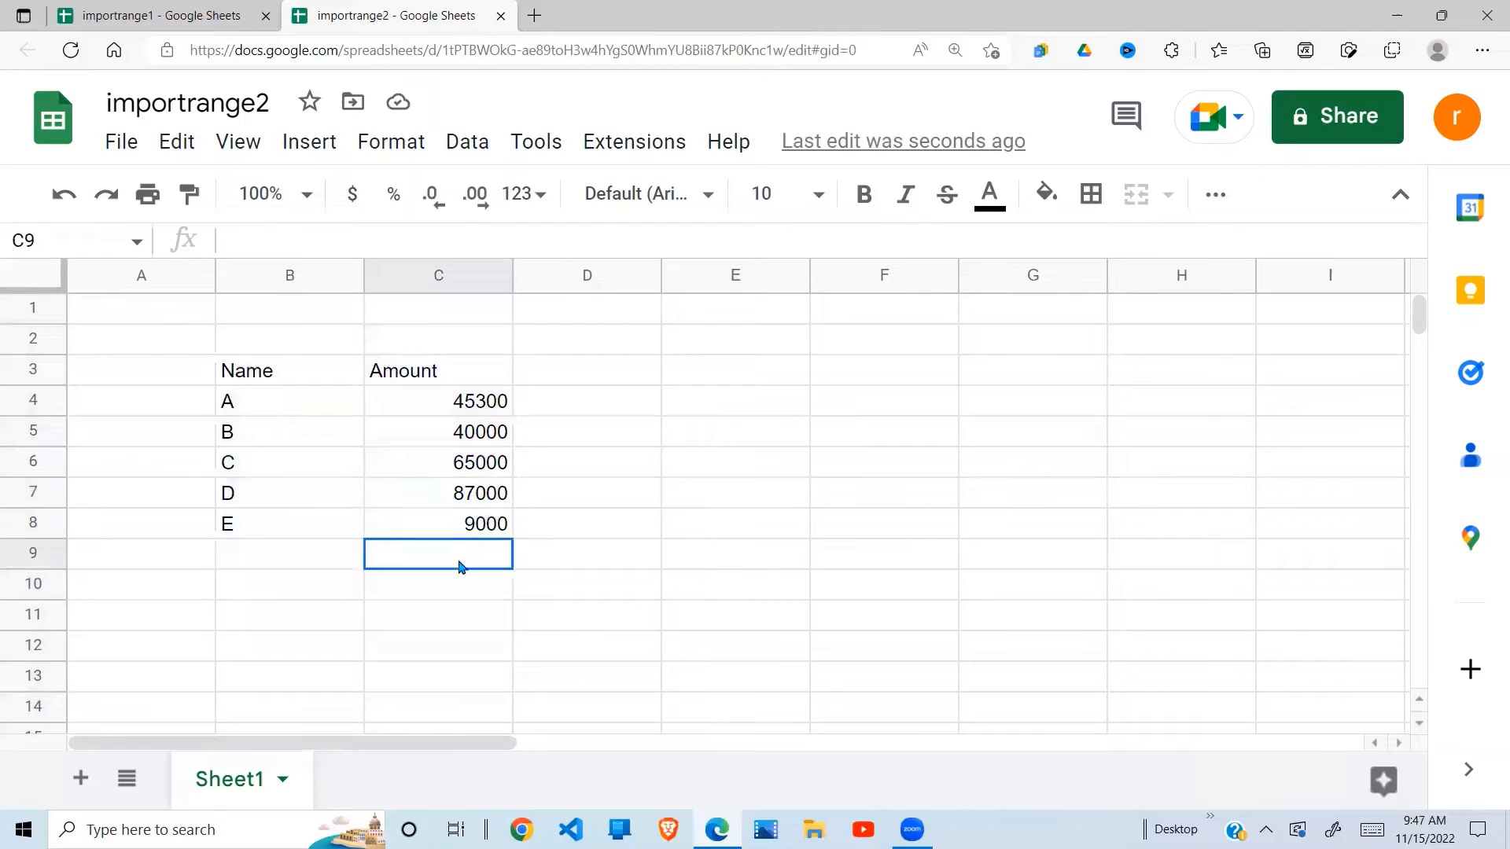
{"action": "left_click_drag", "start_coordinate": [460, 565], "coordinate": [492, 397]}
{"action": "left_click", "coordinate": [383, 593]}
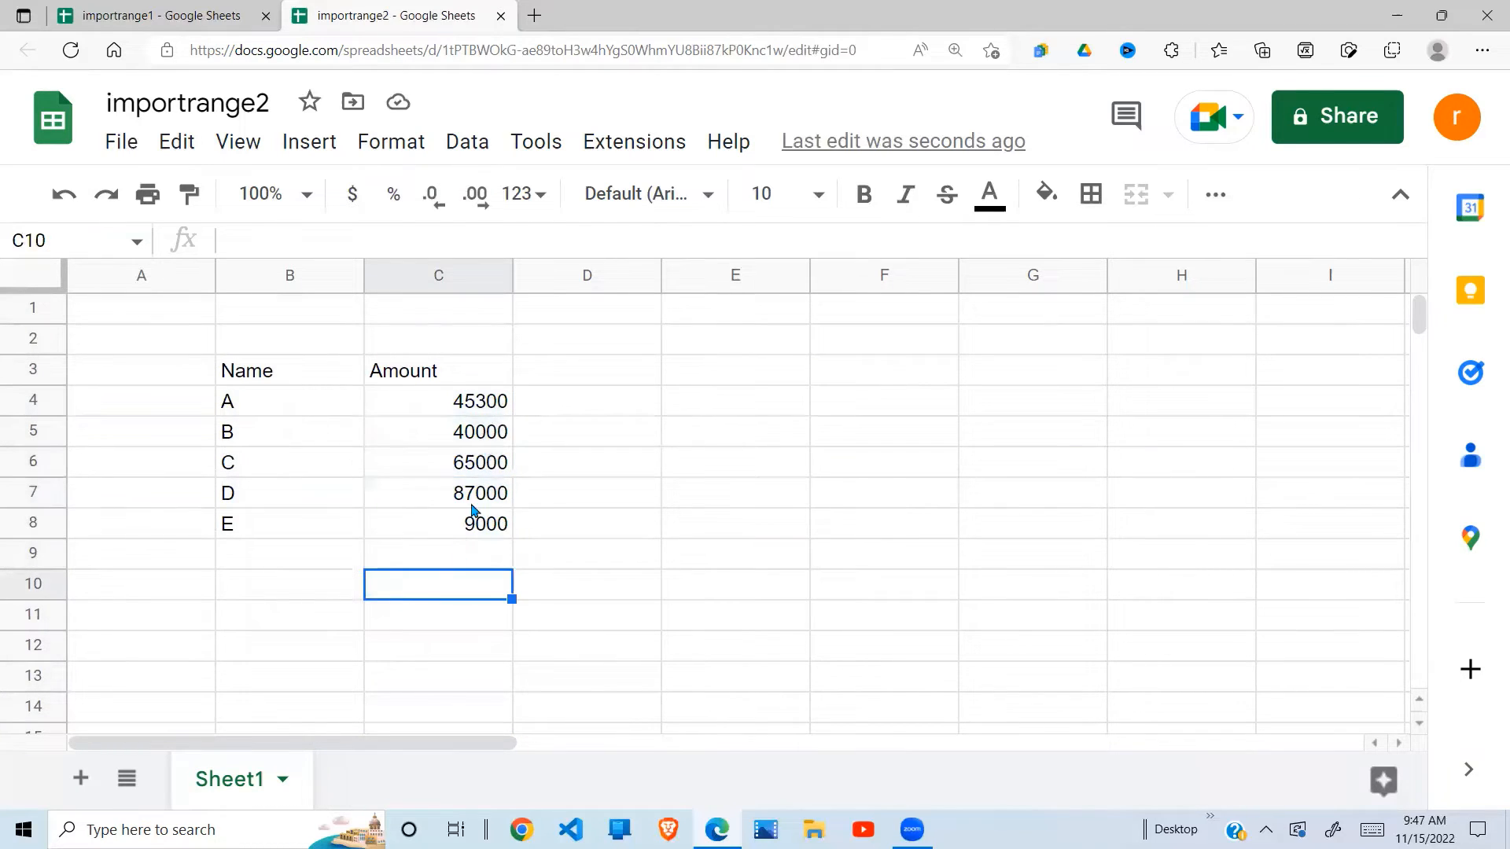
{"action": "left_click", "coordinate": [305, 464]}
- Compare importrange1's empty row 8 with importrange2's columns B:C total, ending on importrange1
{"action": "left_click", "coordinate": [161, 15]}
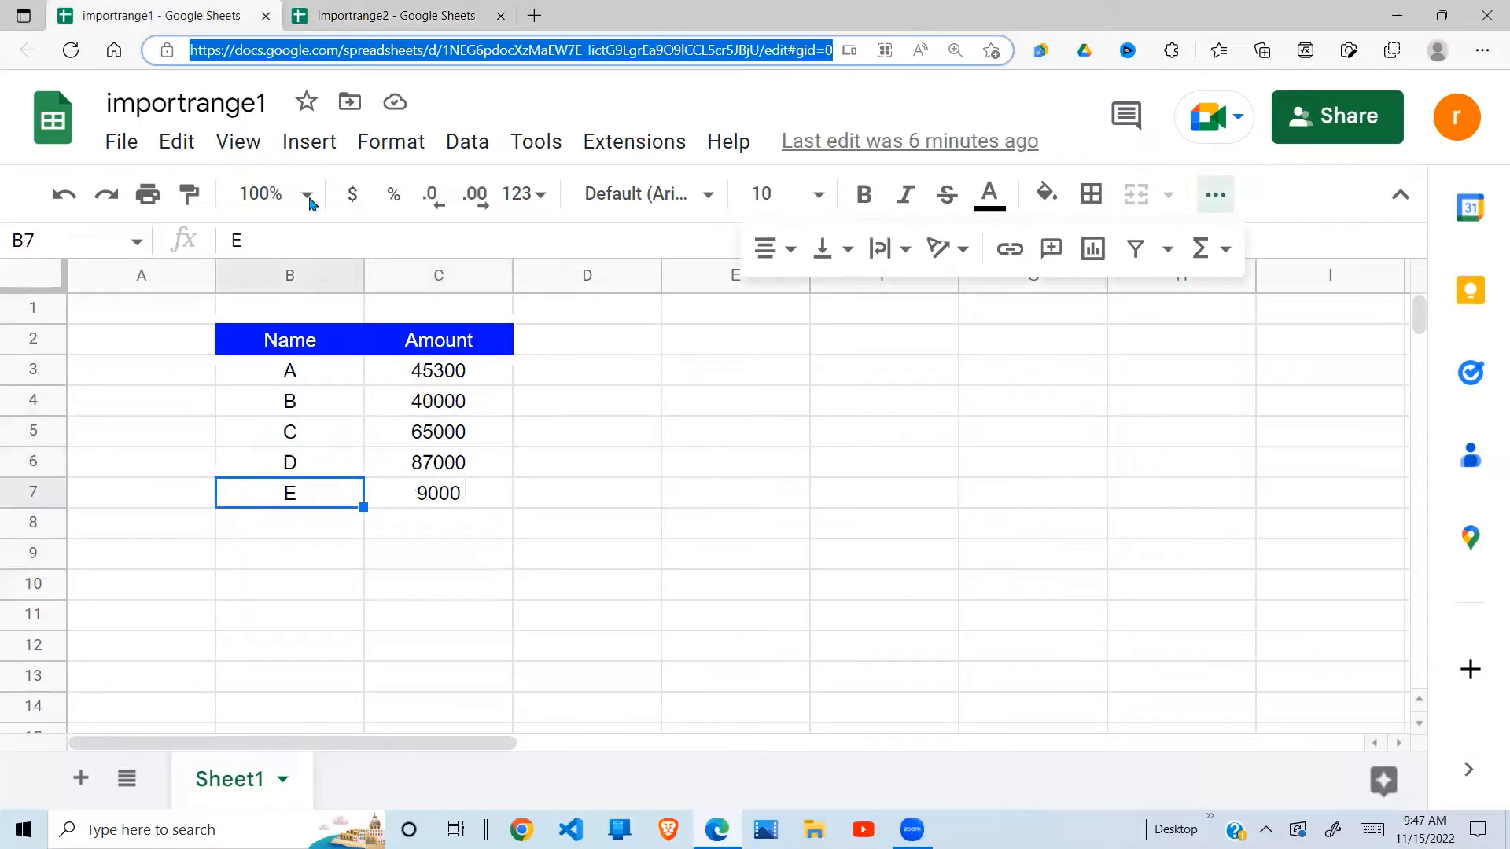
{"action": "left_click", "coordinate": [293, 552]}
{"action": "left_click", "coordinate": [296, 532]}
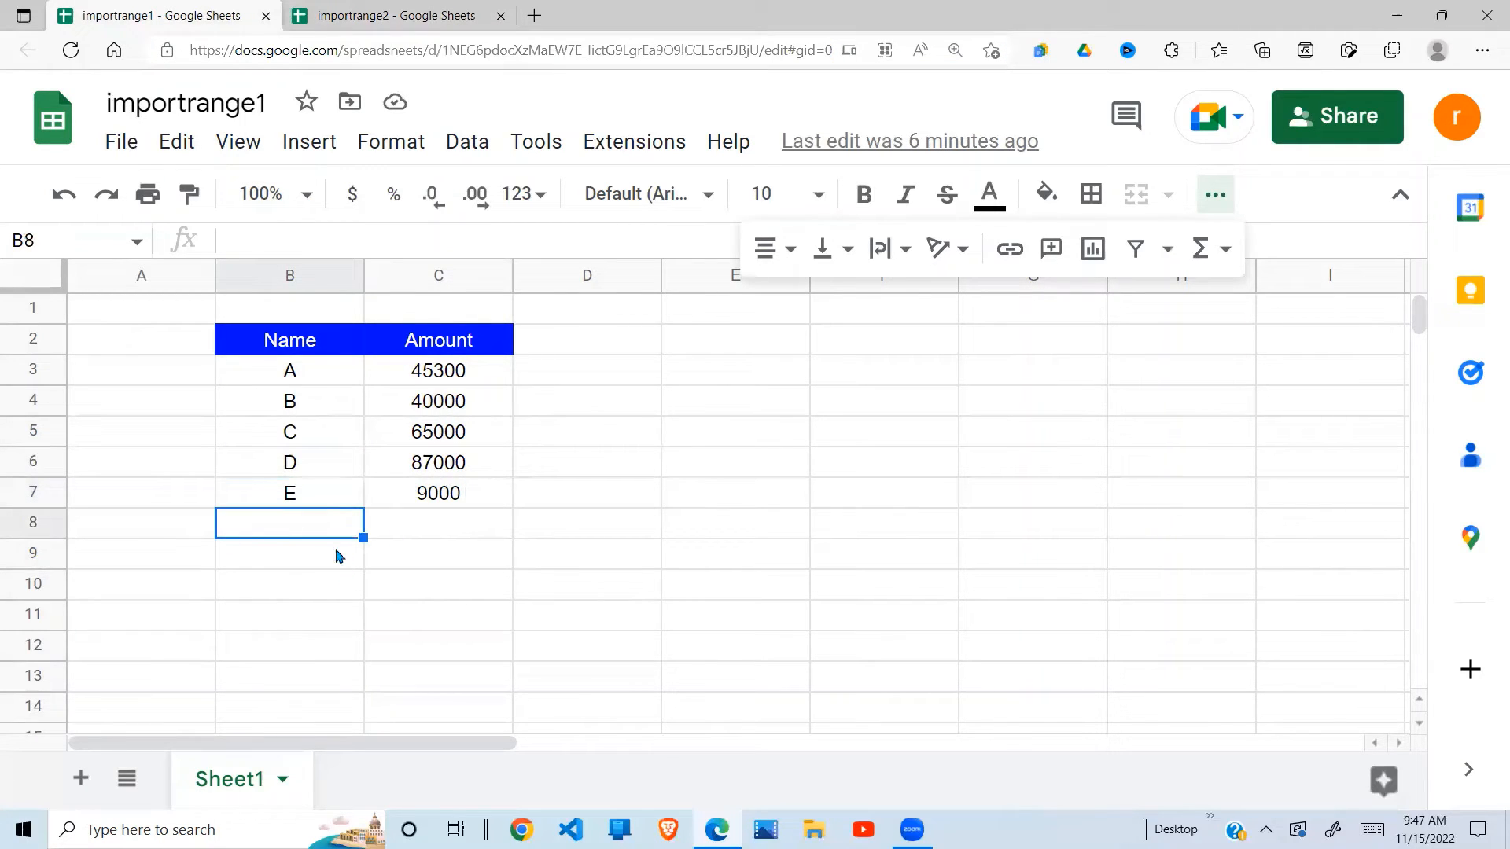
{"action": "left_click", "coordinate": [417, 533]}
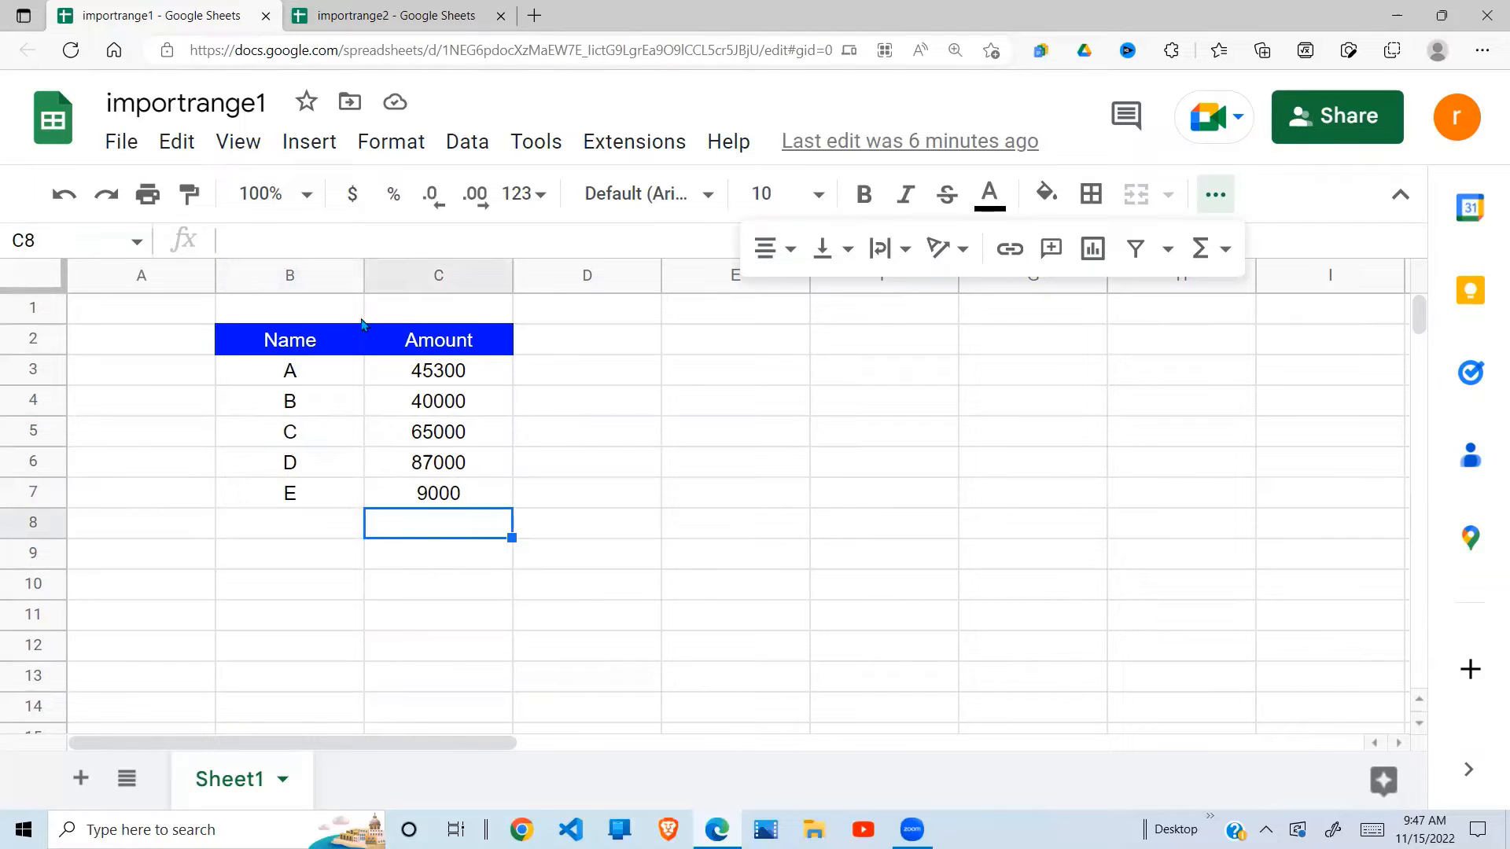
{"action": "left_click", "coordinate": [417, 15]}
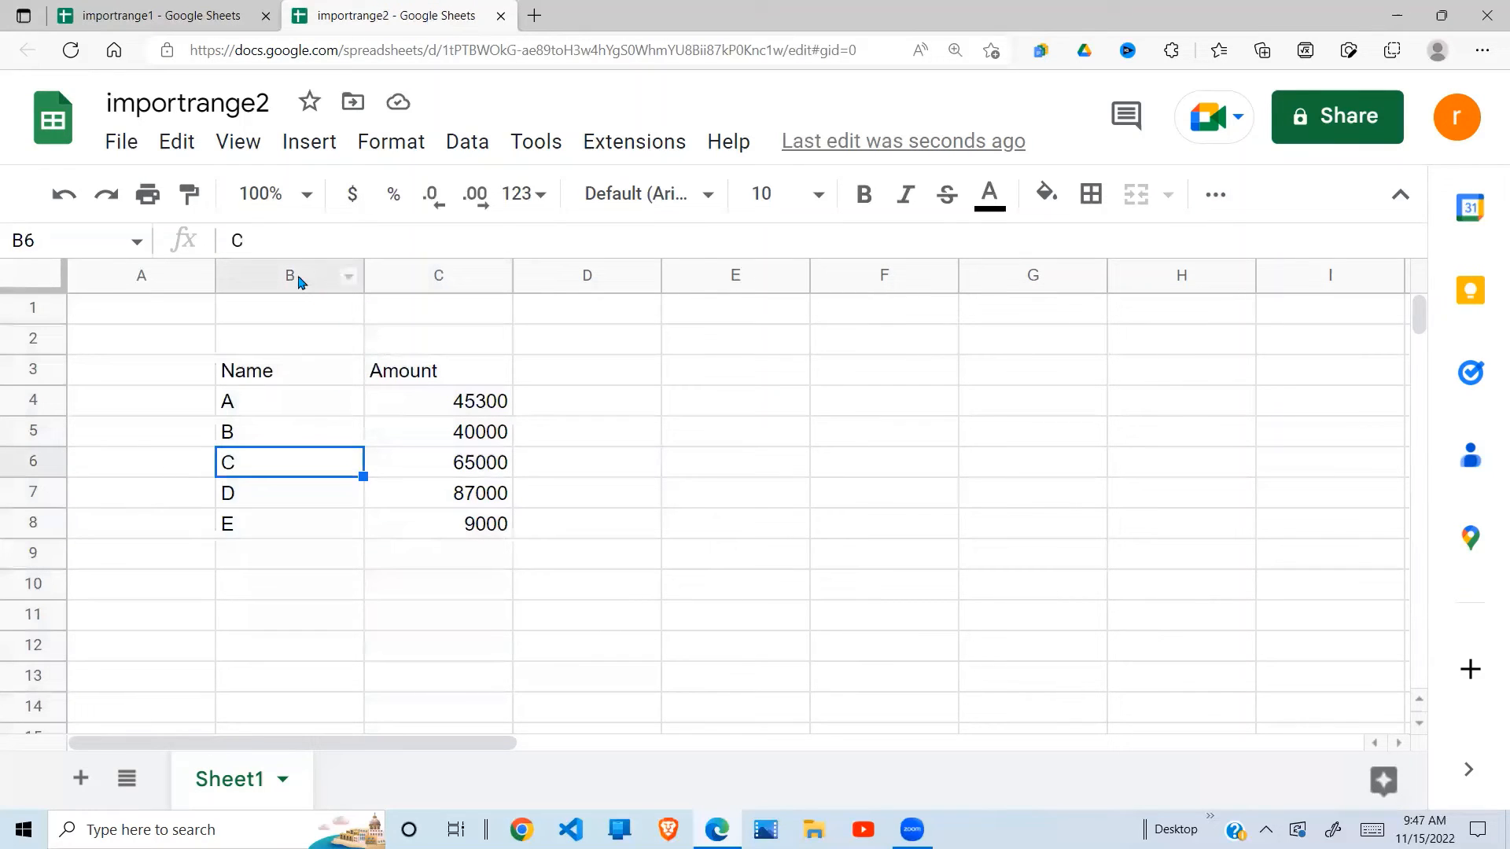
{"action": "left_click_drag", "start_coordinate": [299, 282], "coordinate": [409, 283]}
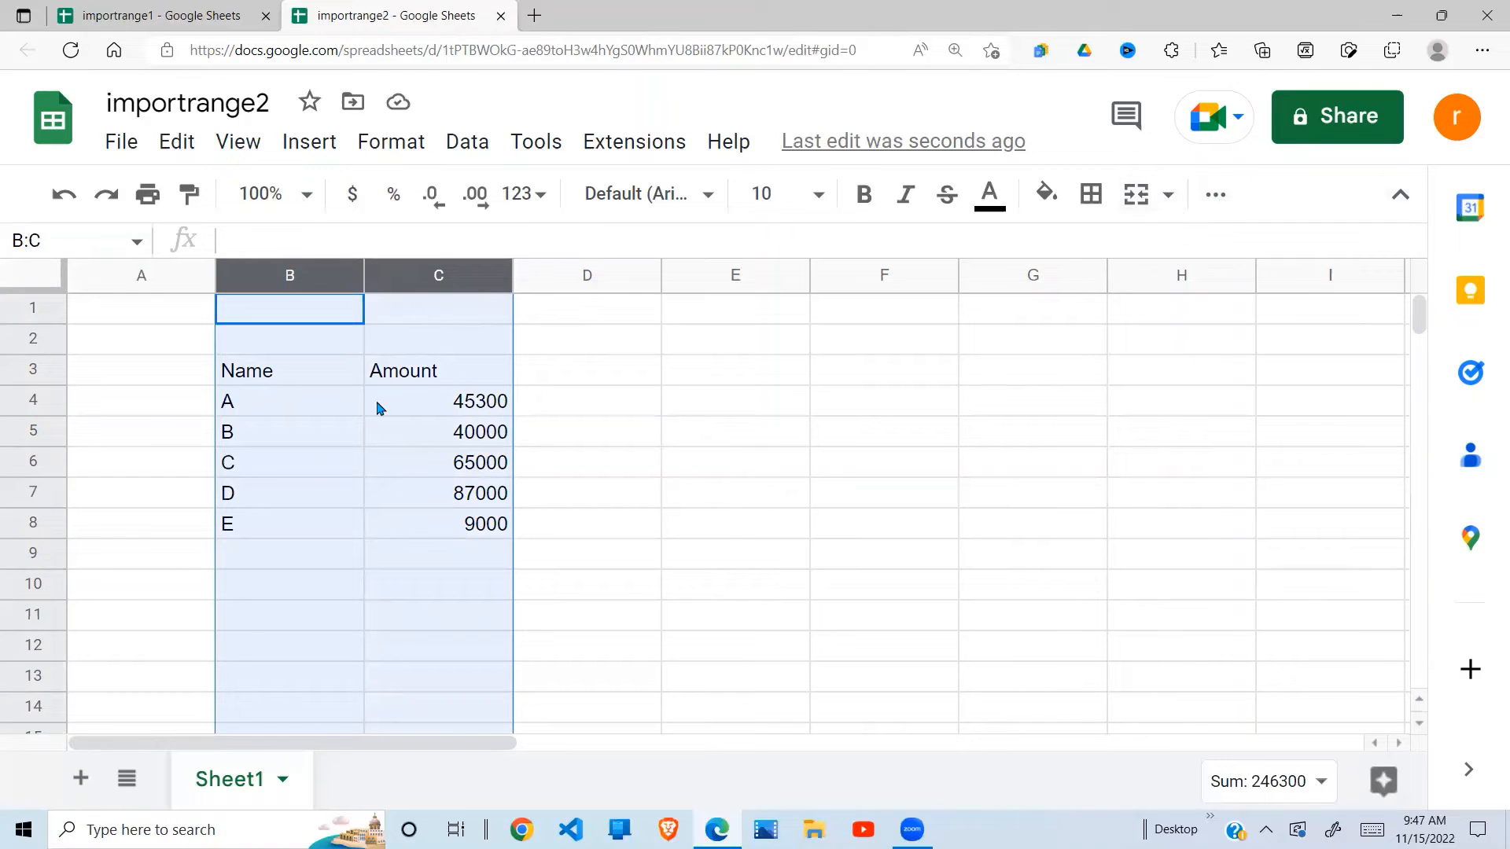
{"action": "left_click", "coordinate": [199, 13]}
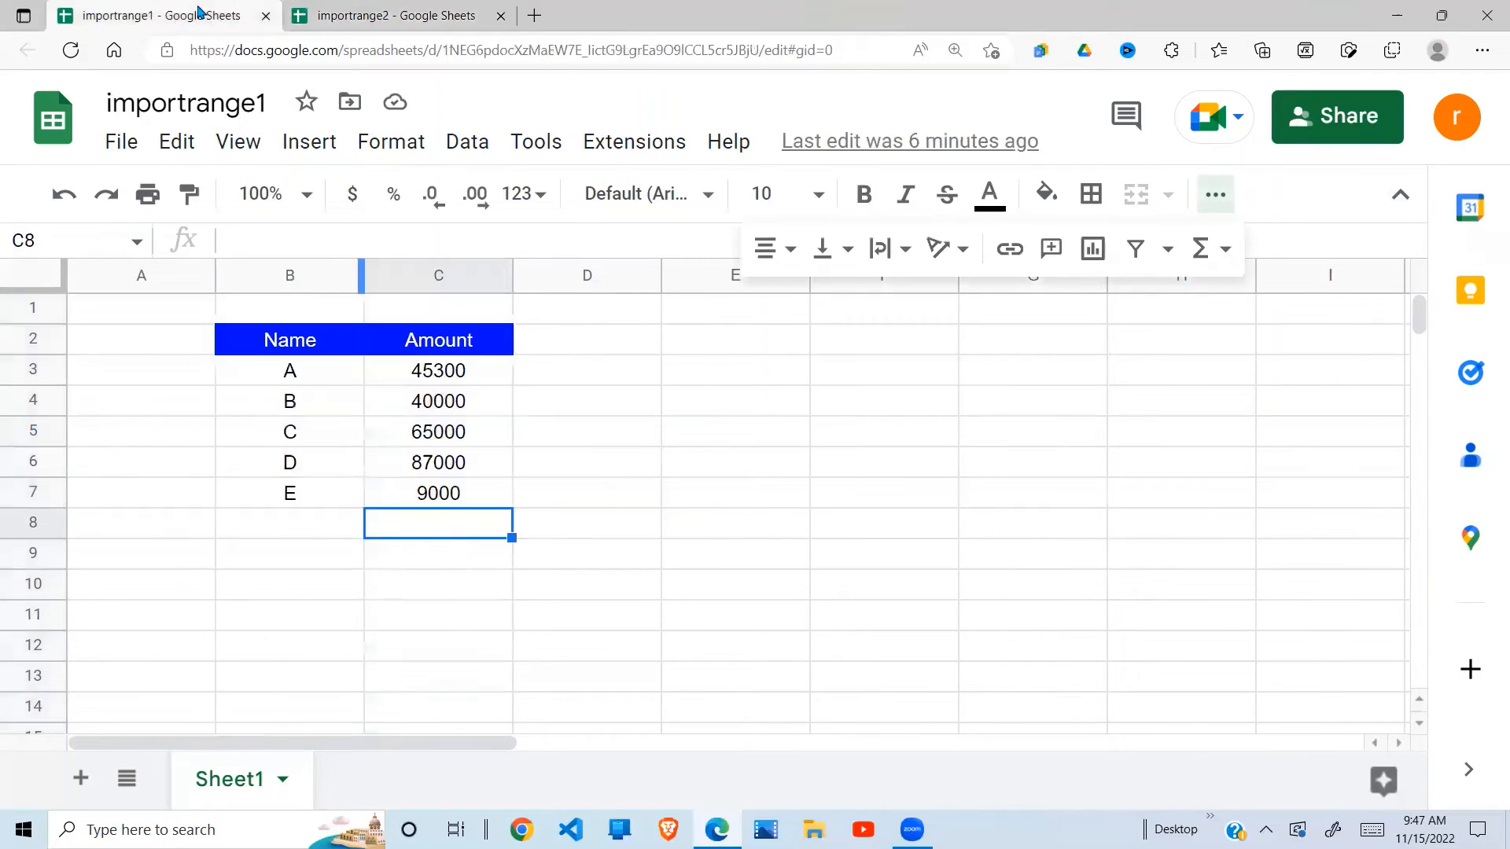
- Add name F with amount 10000 in importrange1's B8:C8, then view importrange2's unchanged A–E import
{"action": "left_click", "coordinate": [322, 522]}
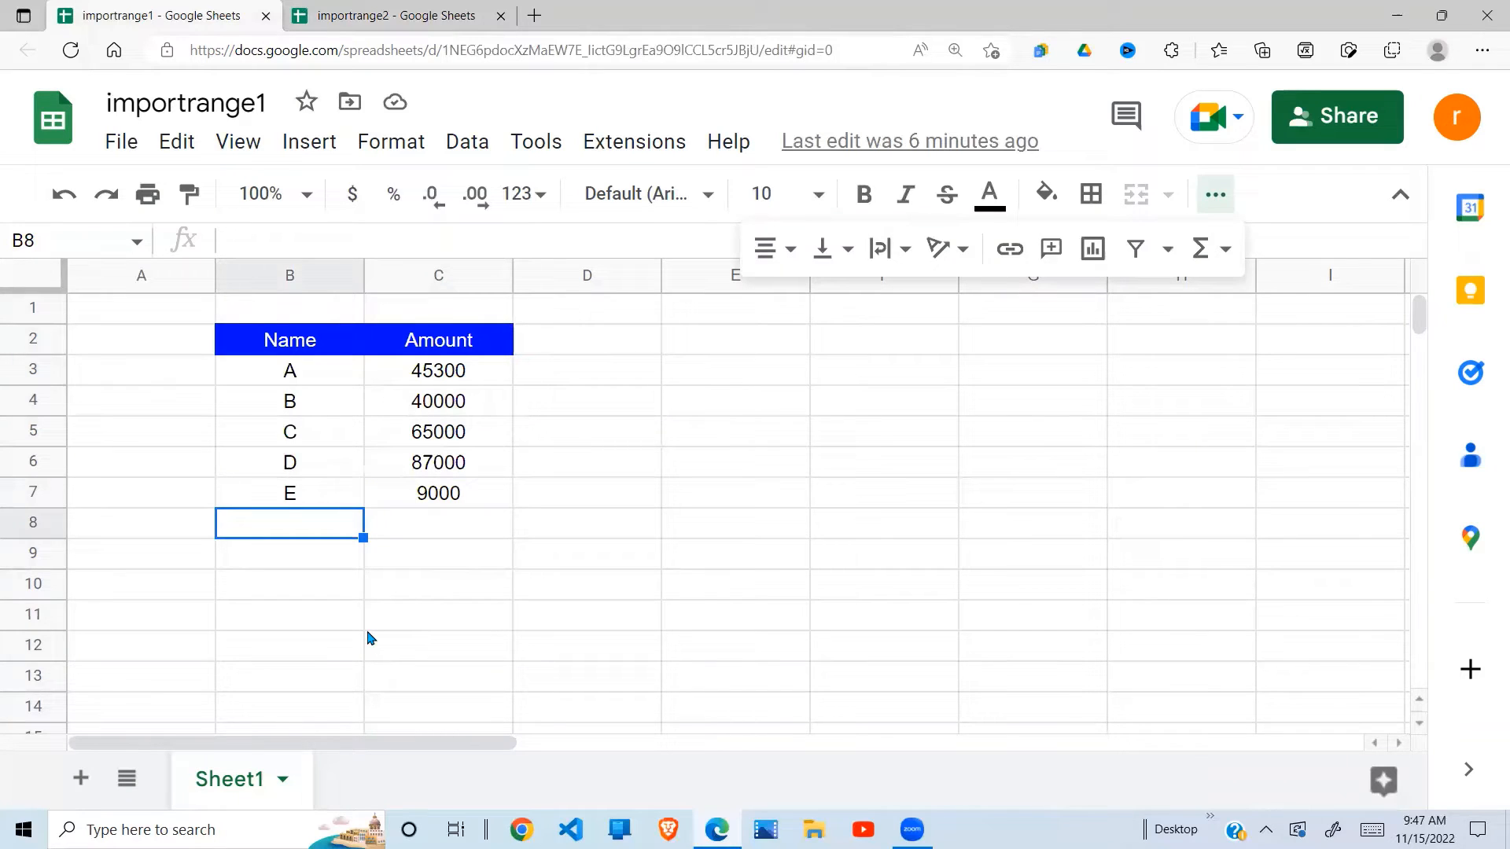
{"action": "type", "text": "f"}
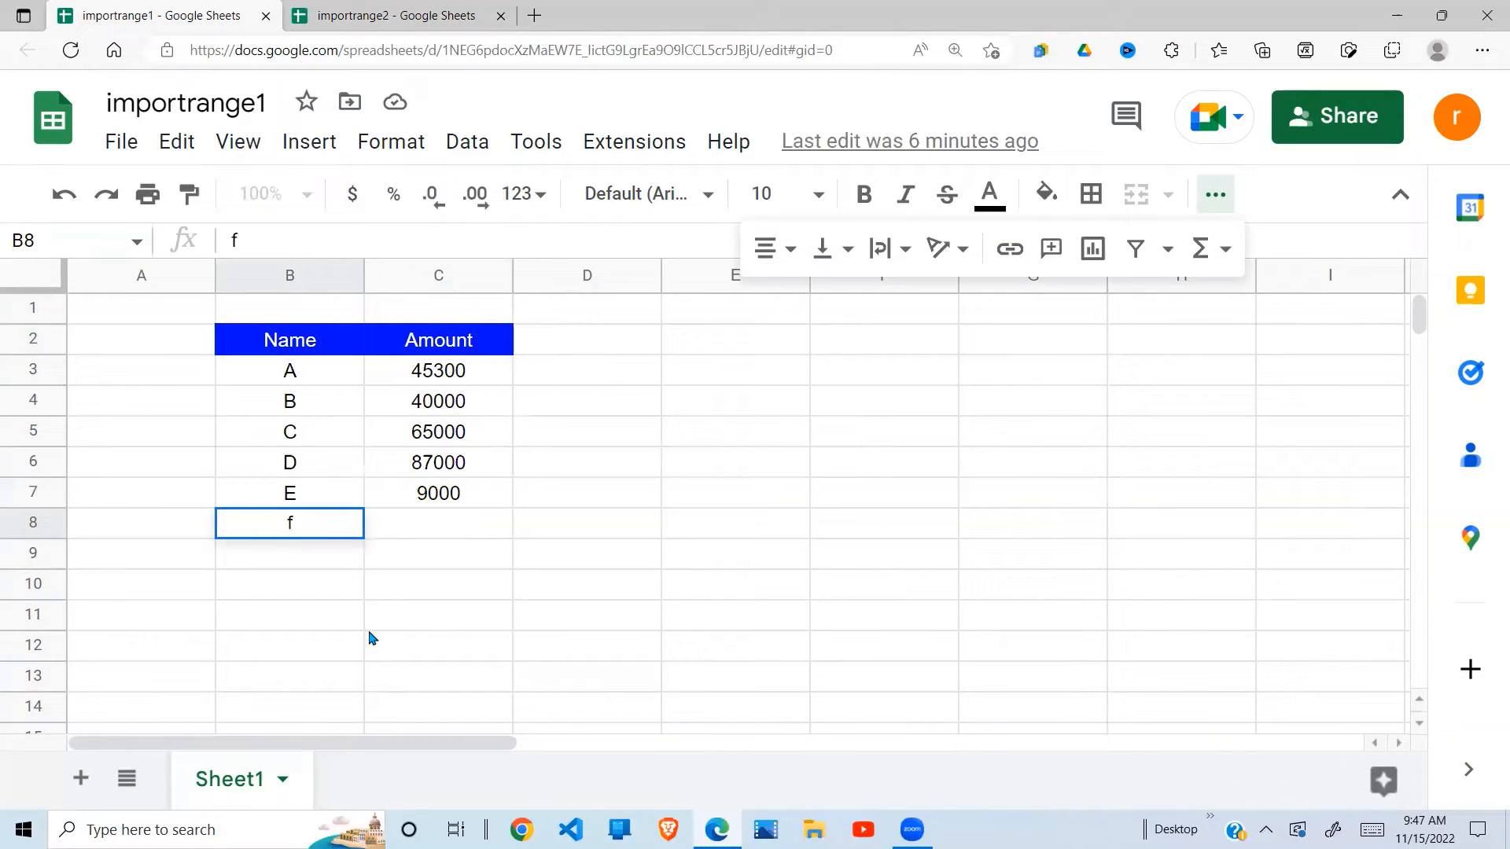
{"action": "type", "text": "F"}
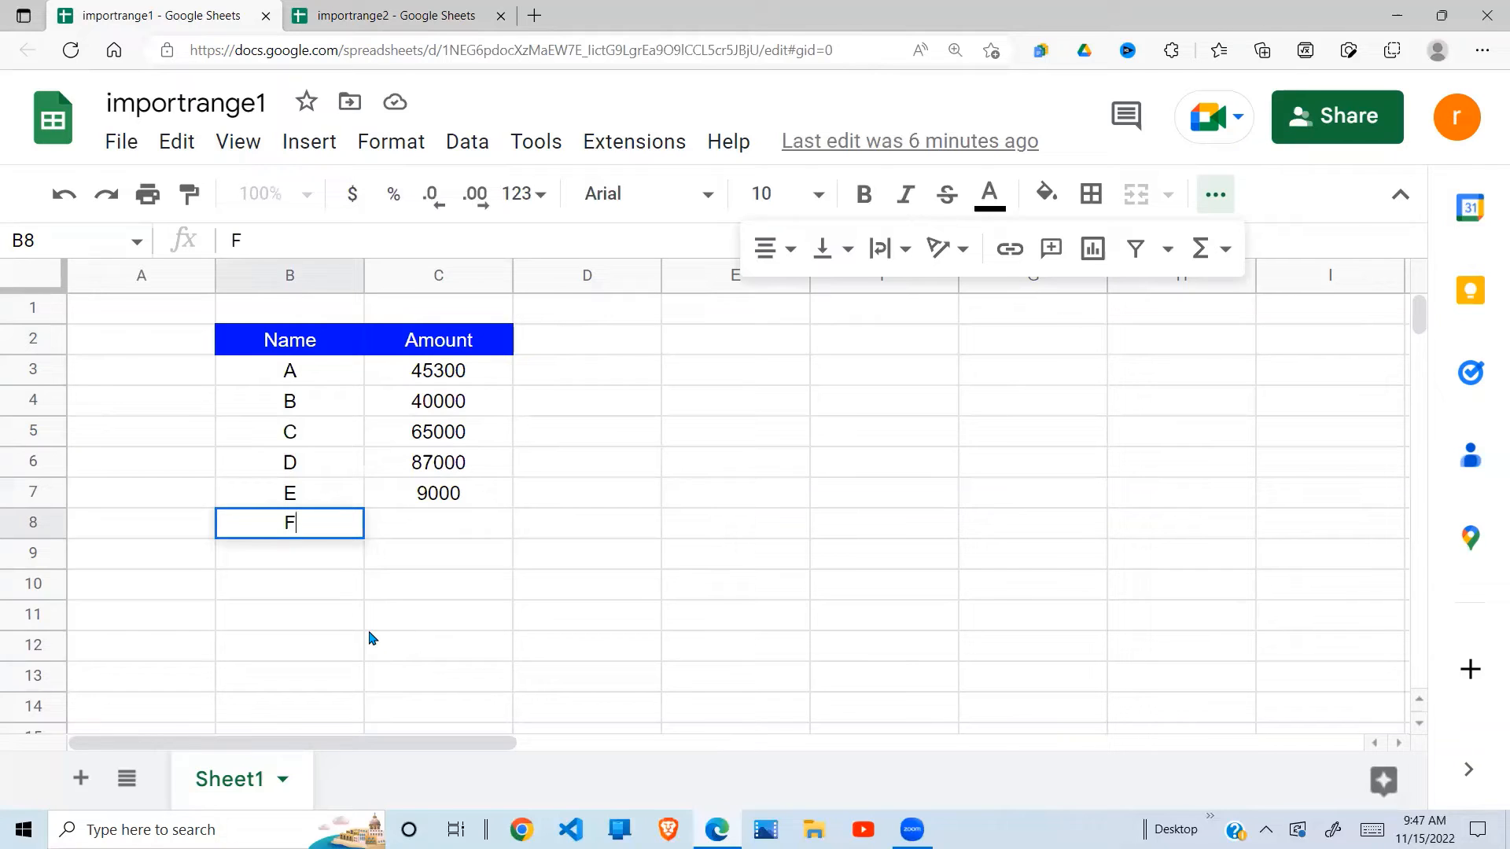
{"action": "left_click", "coordinate": [474, 522]}
{"action": "type", "text": "10000"}
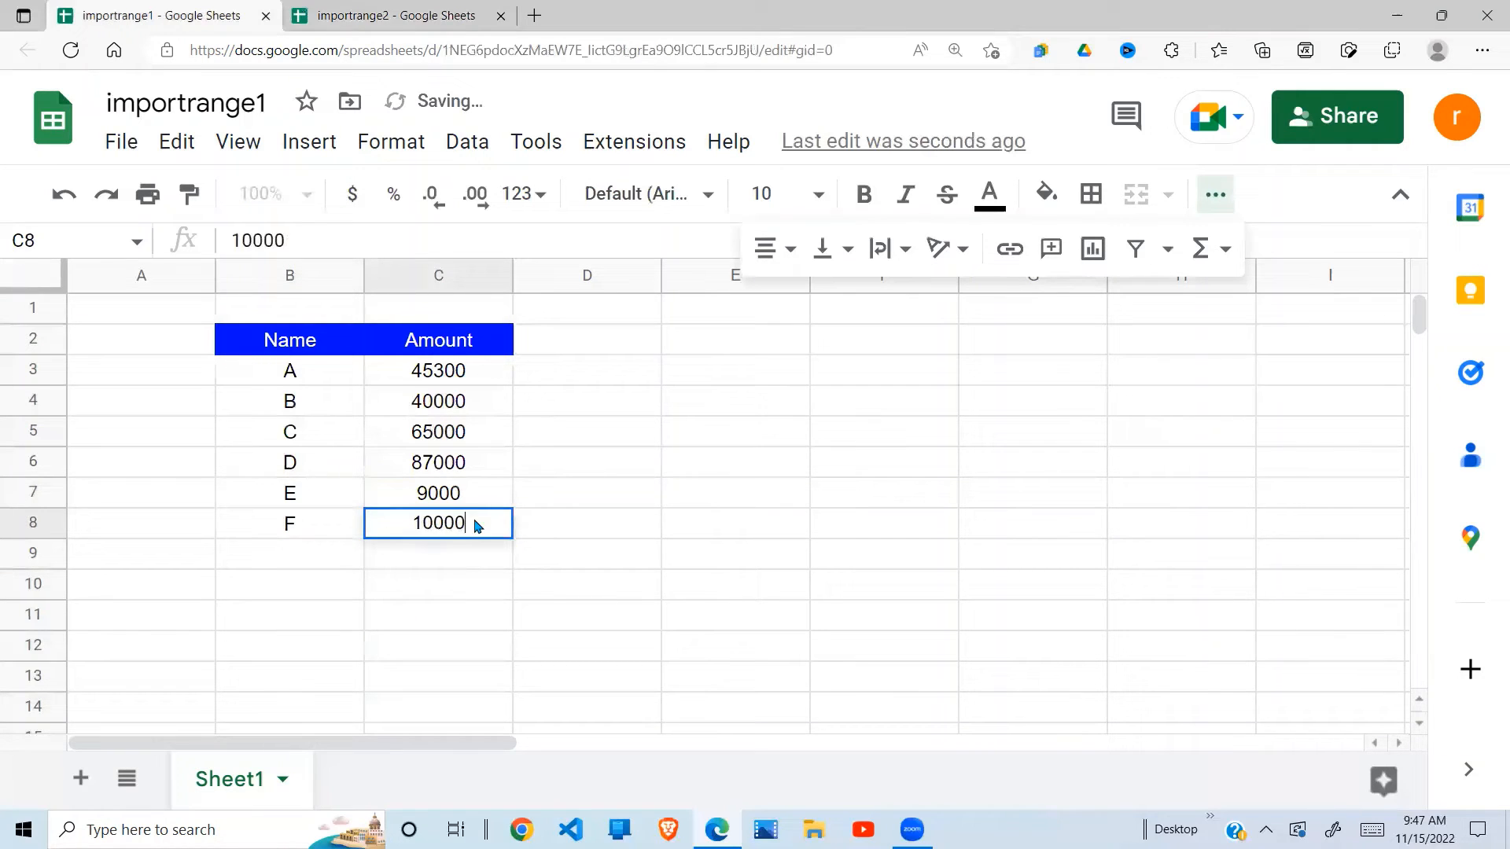
{"action": "key", "text": "Return"}
{"action": "left_click", "coordinate": [392, 15]}
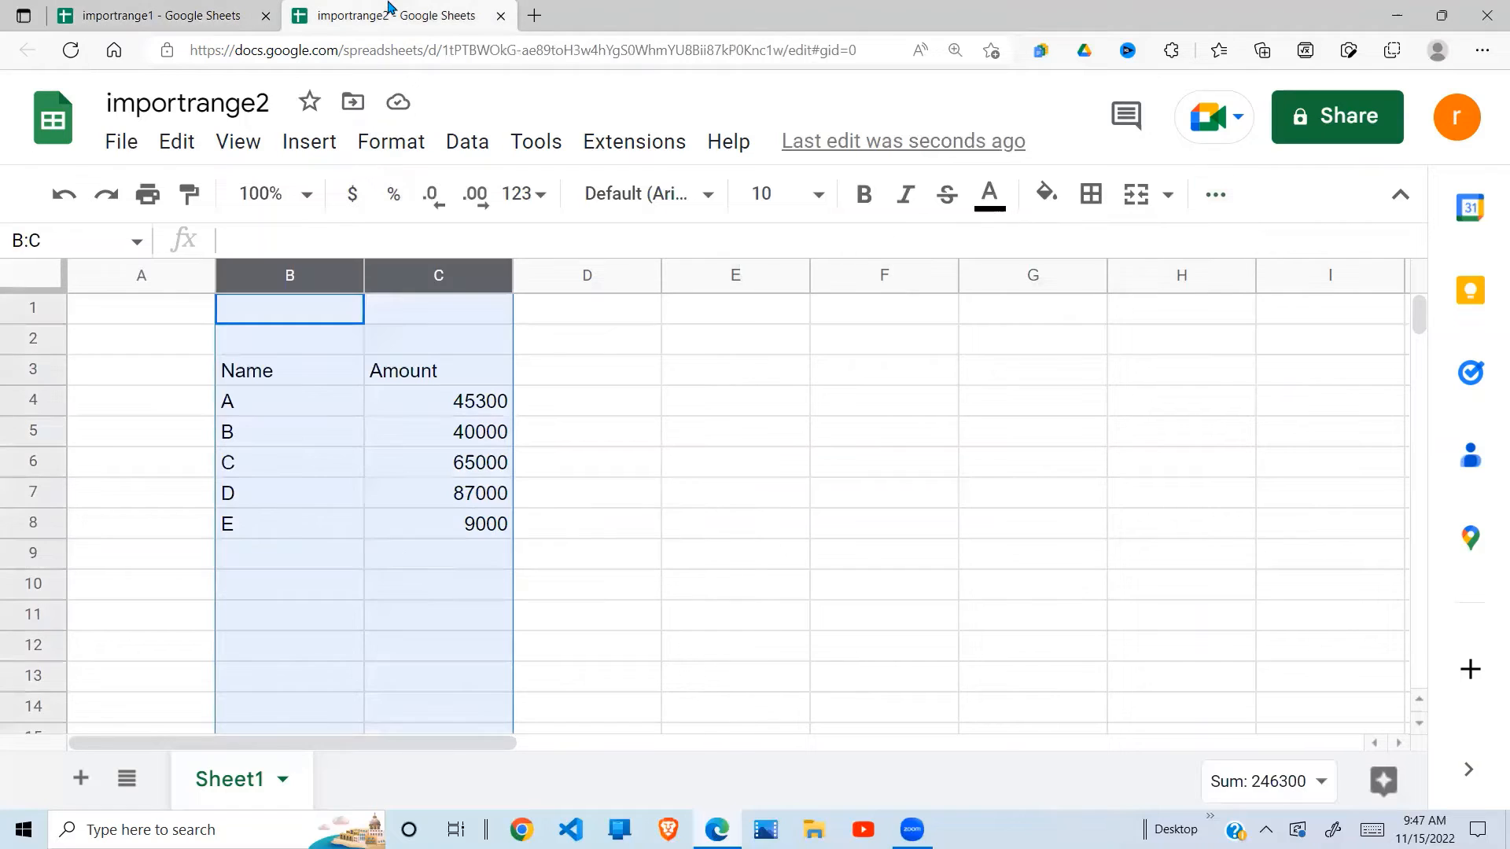
{"action": "left_click", "coordinate": [330, 567]}
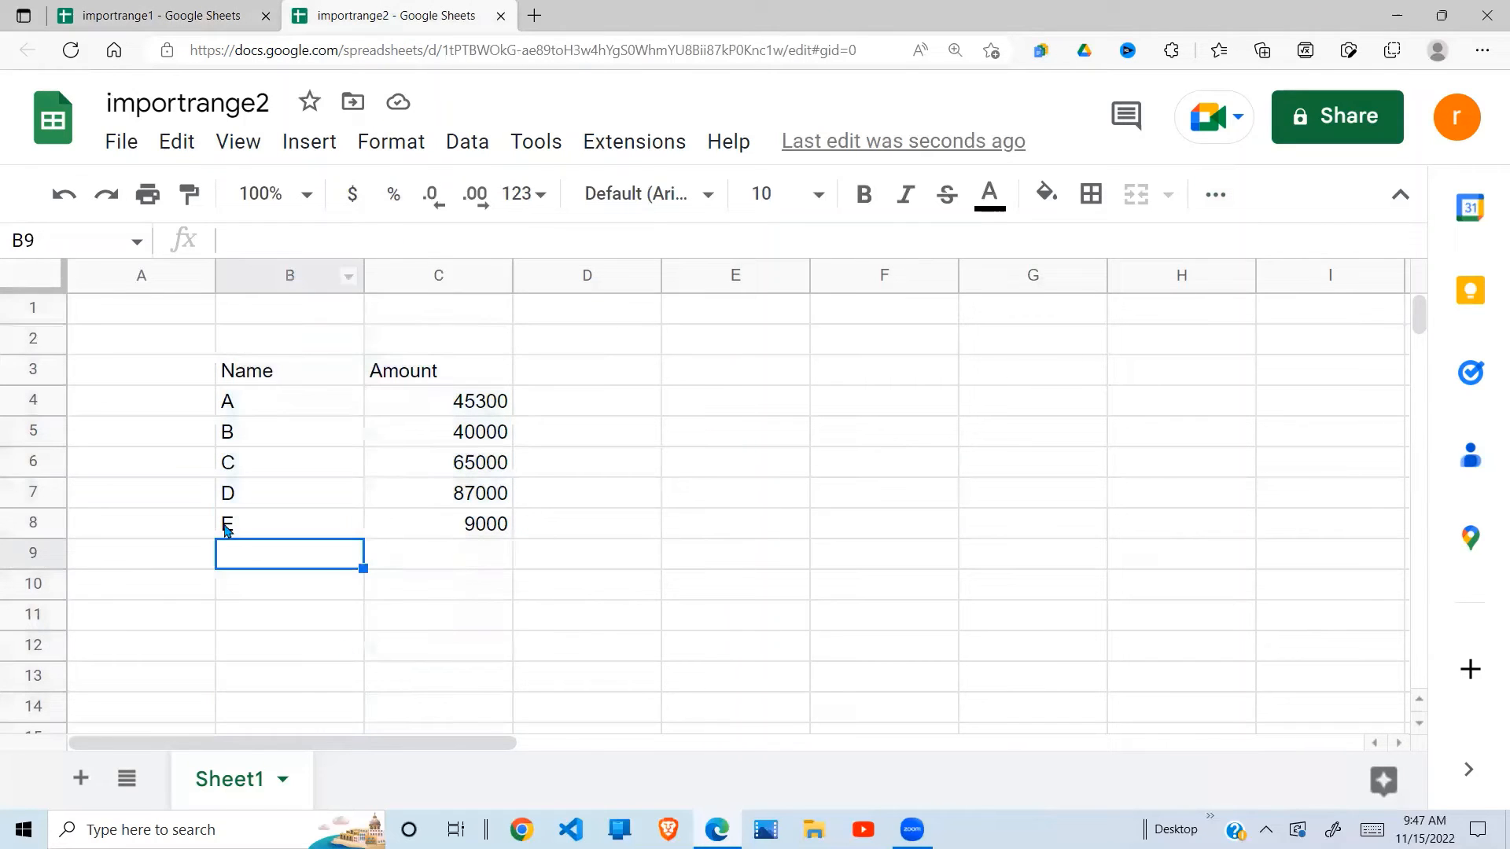
- Expand the formula bar to show B3's full IMPORTRANGE formula with range Sheet1!B2:C7
{"action": "left_click", "coordinate": [417, 560]}
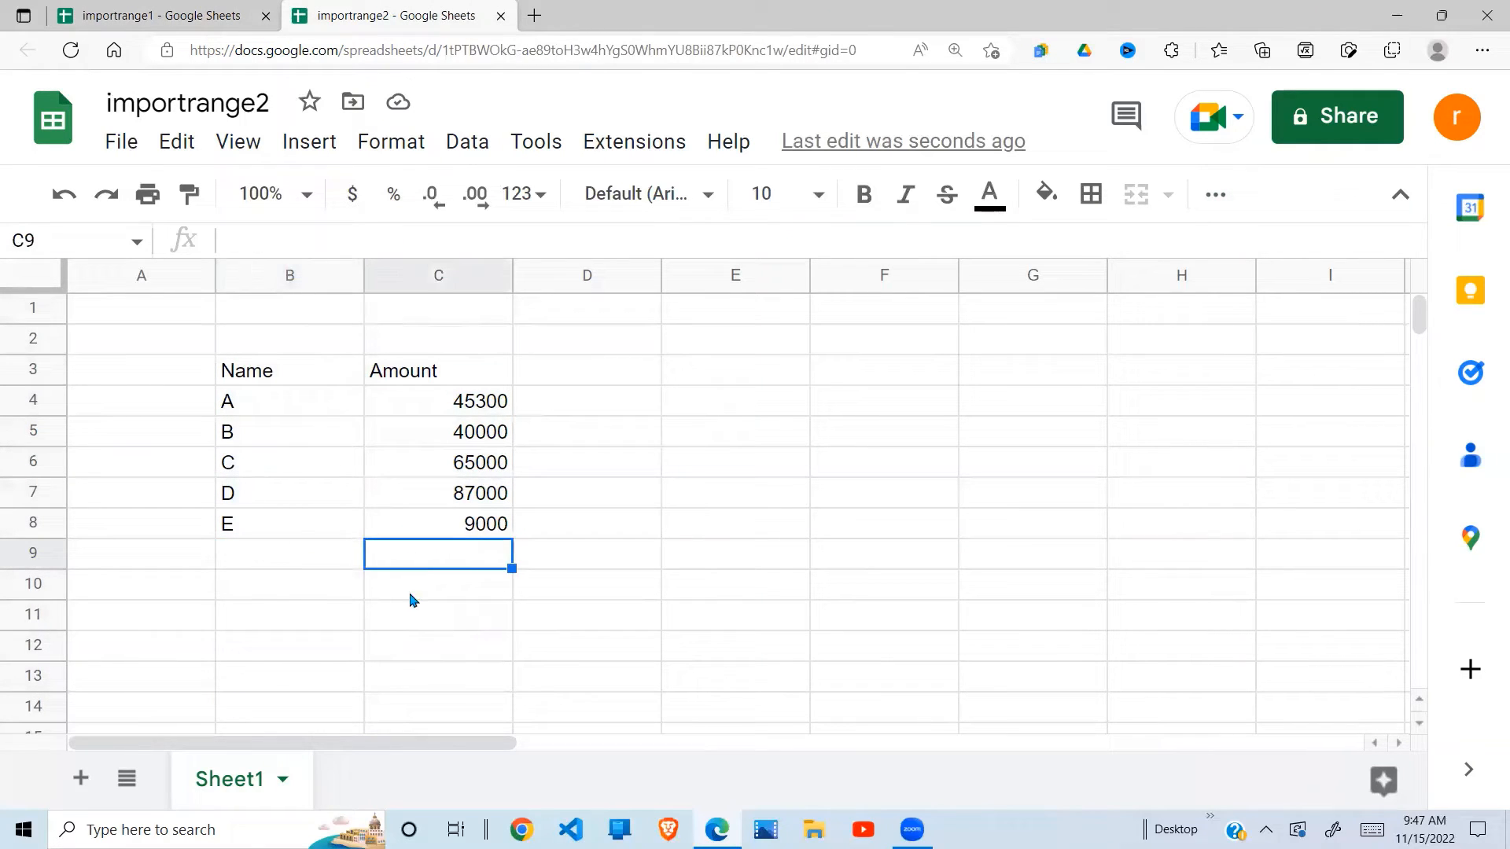
{"action": "left_click", "coordinate": [268, 522]}
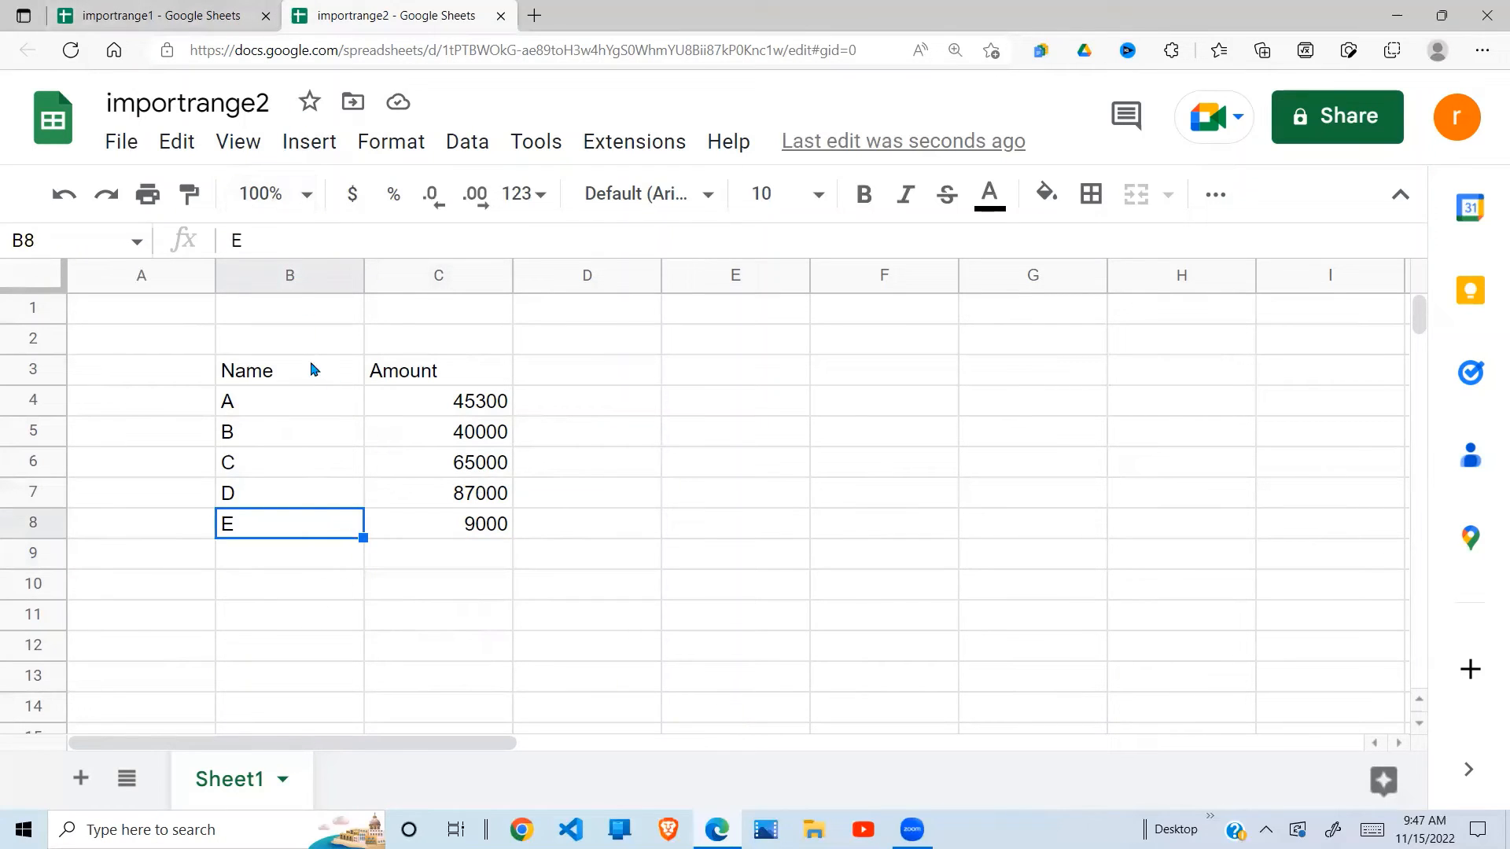
{"action": "left_click", "coordinate": [281, 373]}
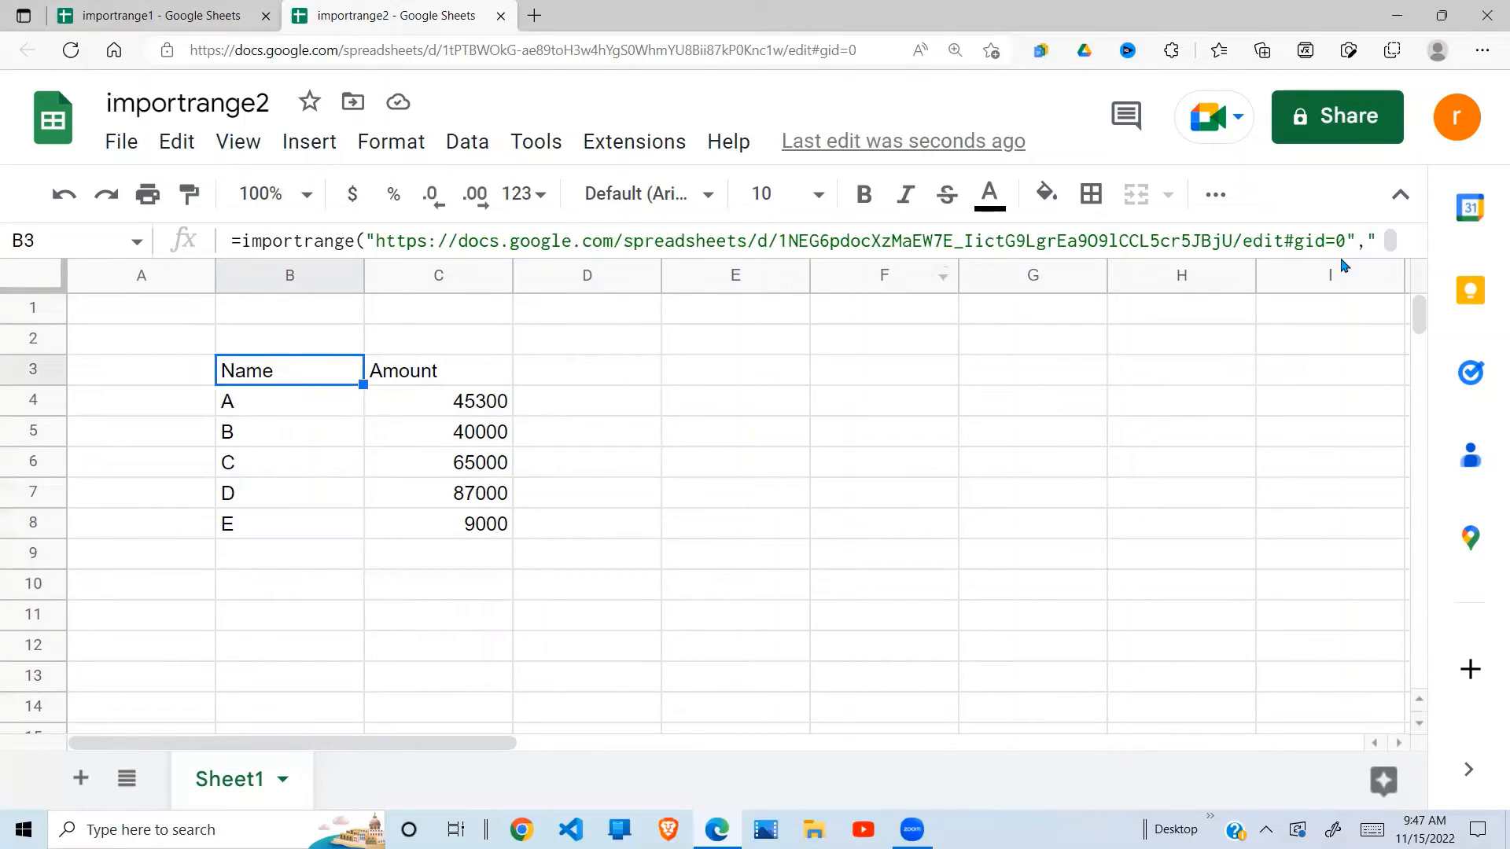
{"action": "left_click_drag", "start_coordinate": [1317, 258], "coordinate": [1320, 359]}
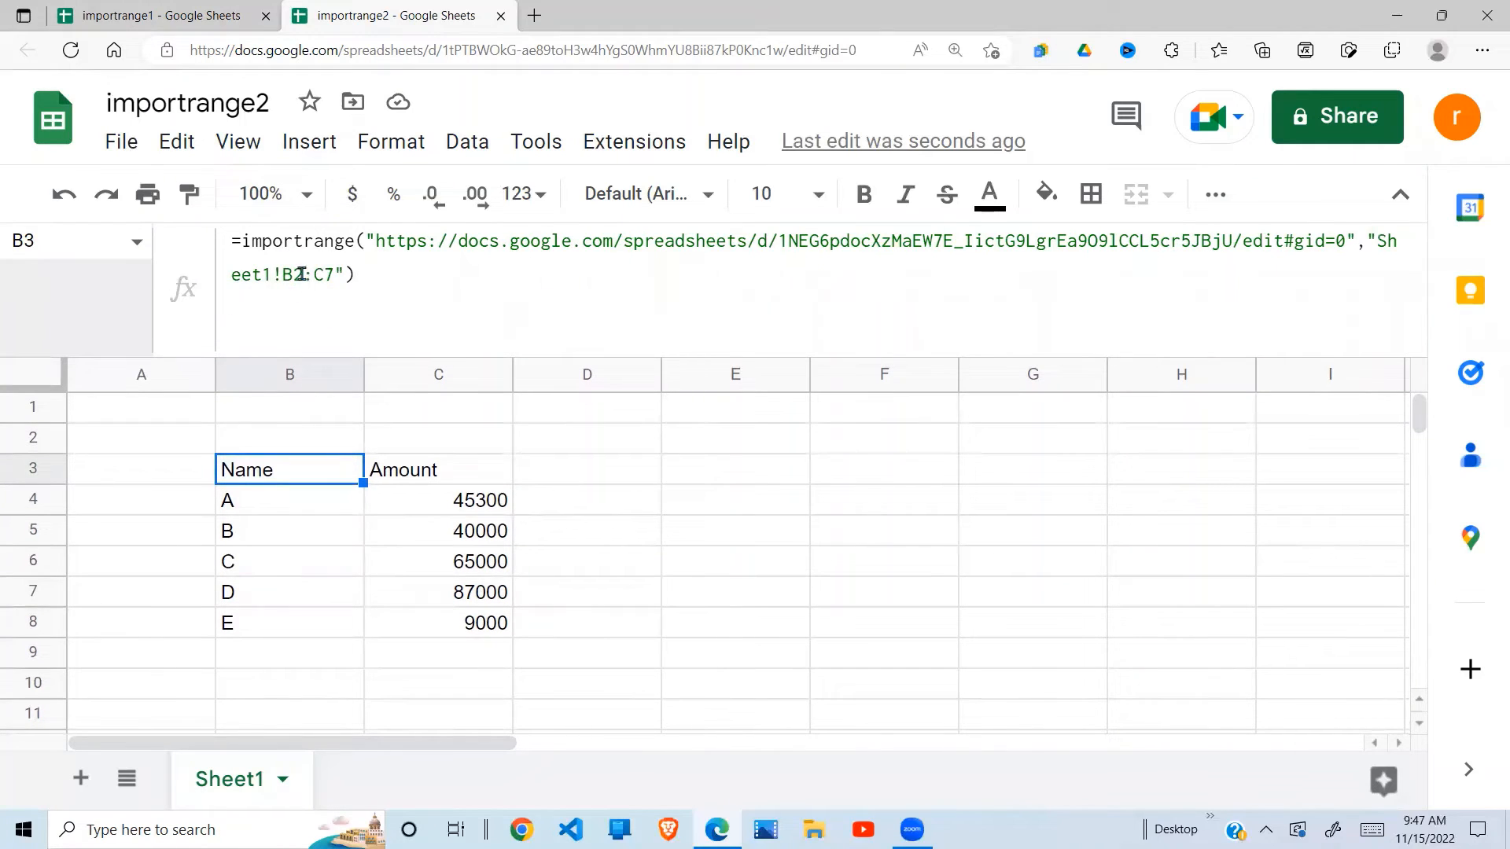
- In importrange1, select B2:C8 and then B2:C7 to show the imported range excludes row F
{"action": "left_click", "coordinate": [194, 19]}
{"action": "left_click", "coordinate": [322, 376]}
{"action": "left_click", "coordinate": [312, 349]}
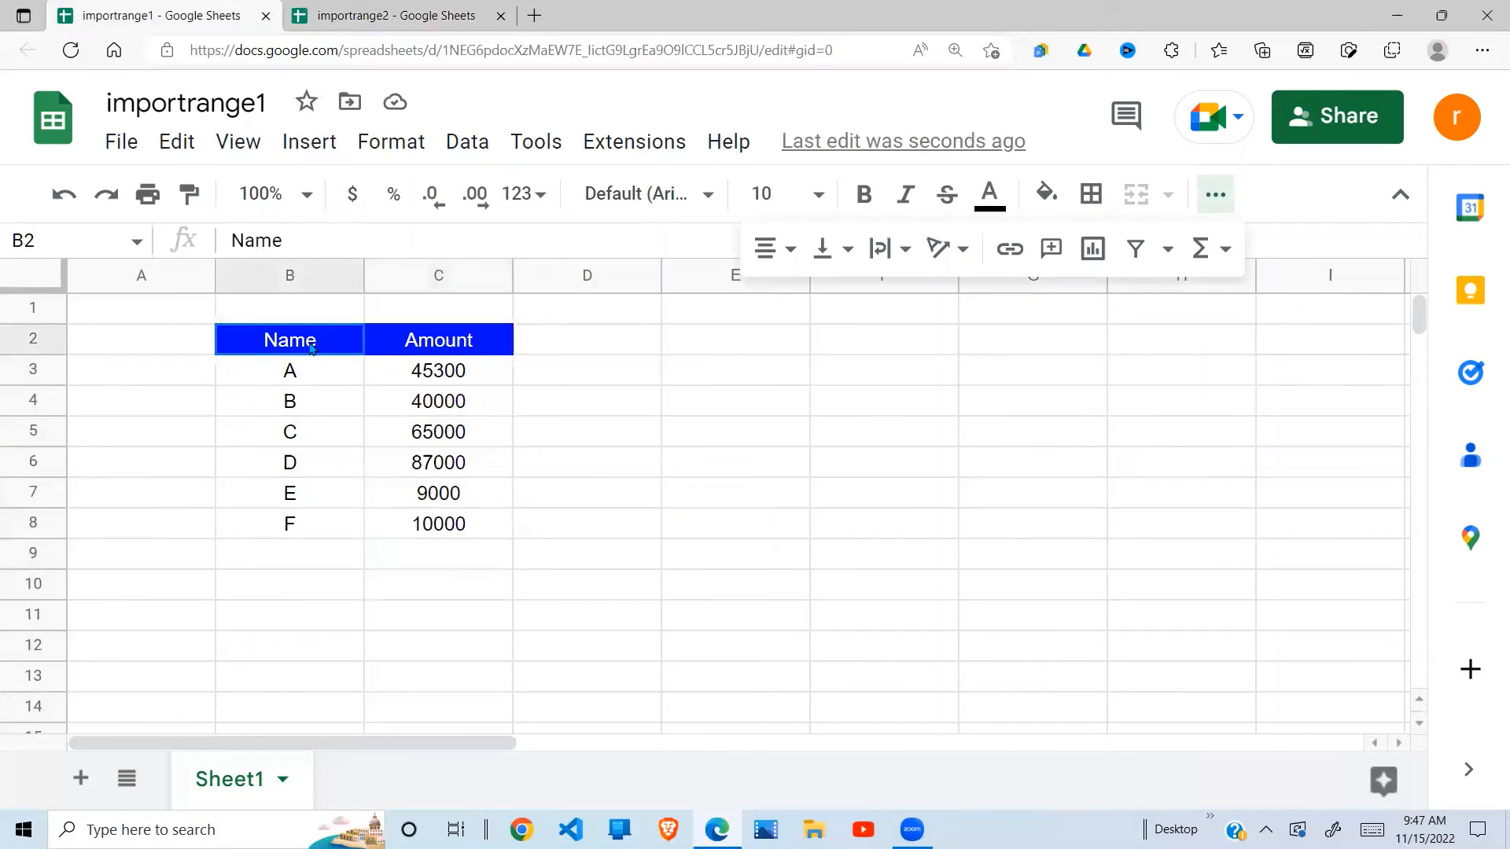
{"action": "left_click_drag", "start_coordinate": [311, 348], "coordinate": [461, 532]}
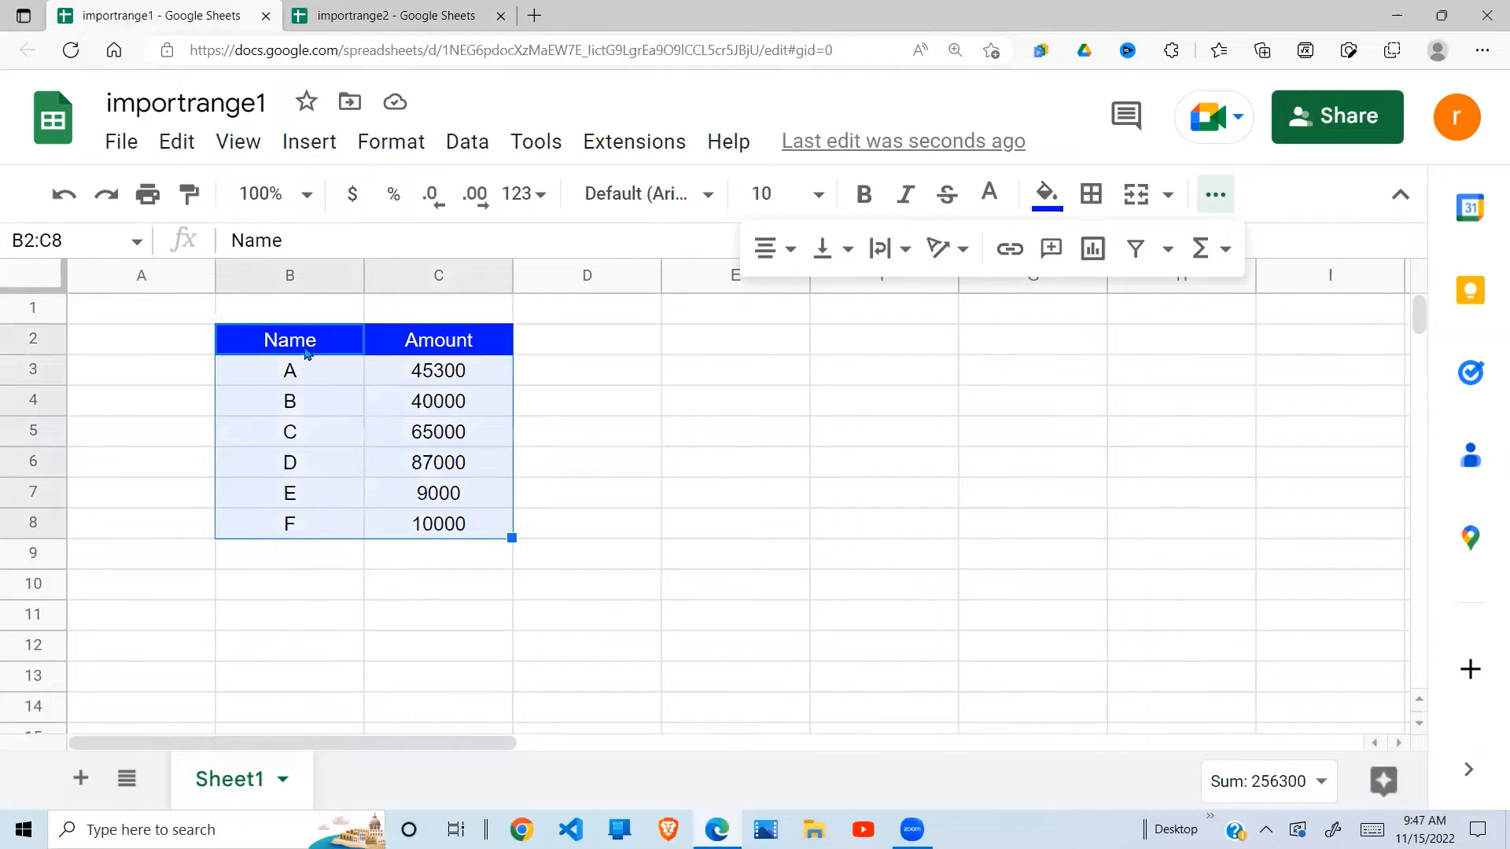
{"action": "left_click_drag", "start_coordinate": [306, 353], "coordinate": [458, 495]}
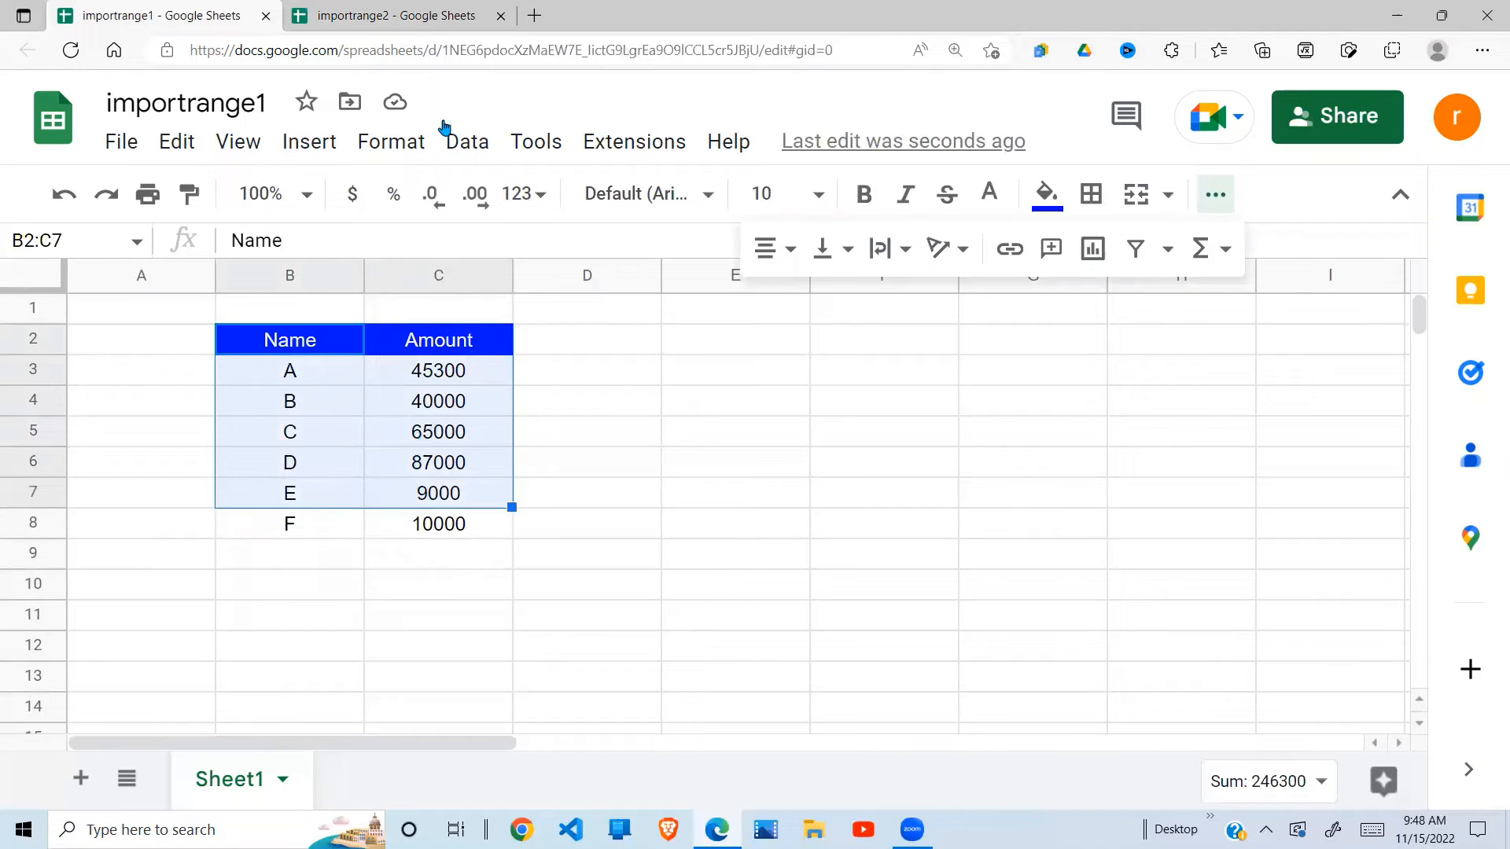
{"action": "left_click", "coordinate": [393, 26]}
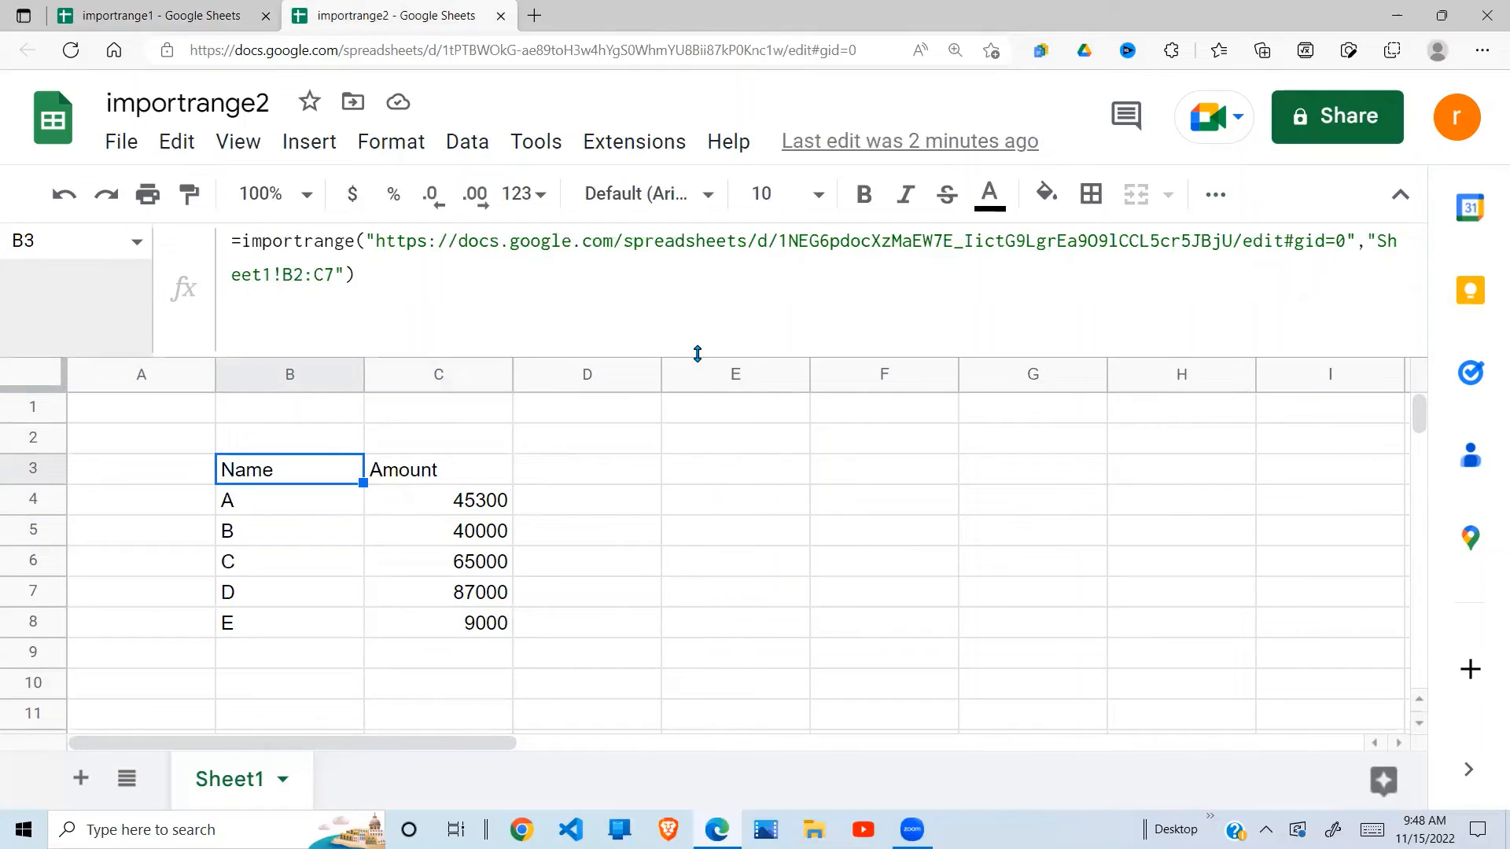
{"action": "left_click_drag", "start_coordinate": [699, 356], "coordinate": [704, 318]}
{"action": "left_click", "coordinate": [335, 296]}
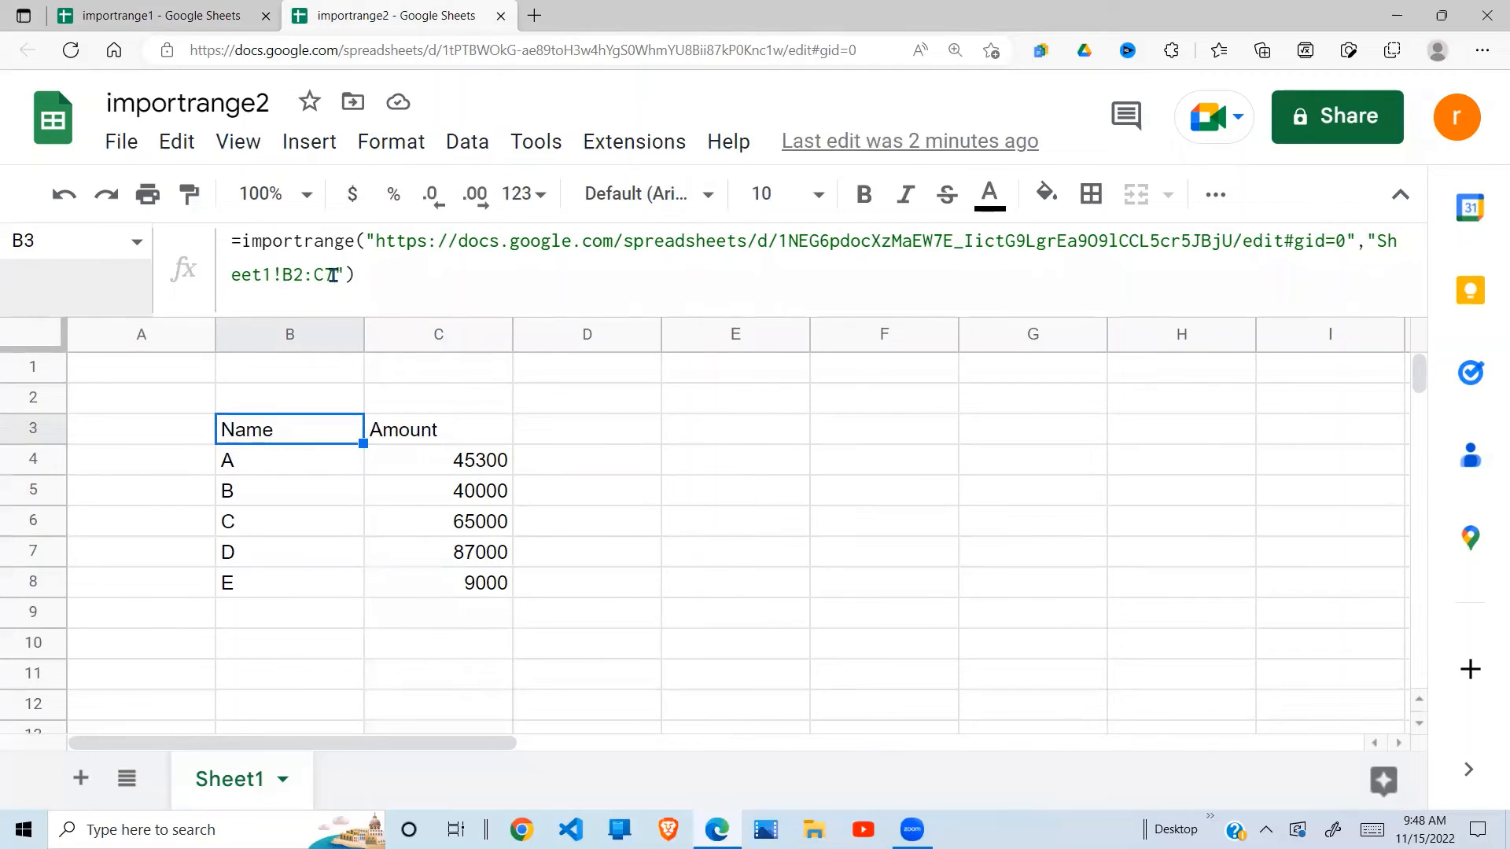
{"action": "key", "text": "BackSpace"}
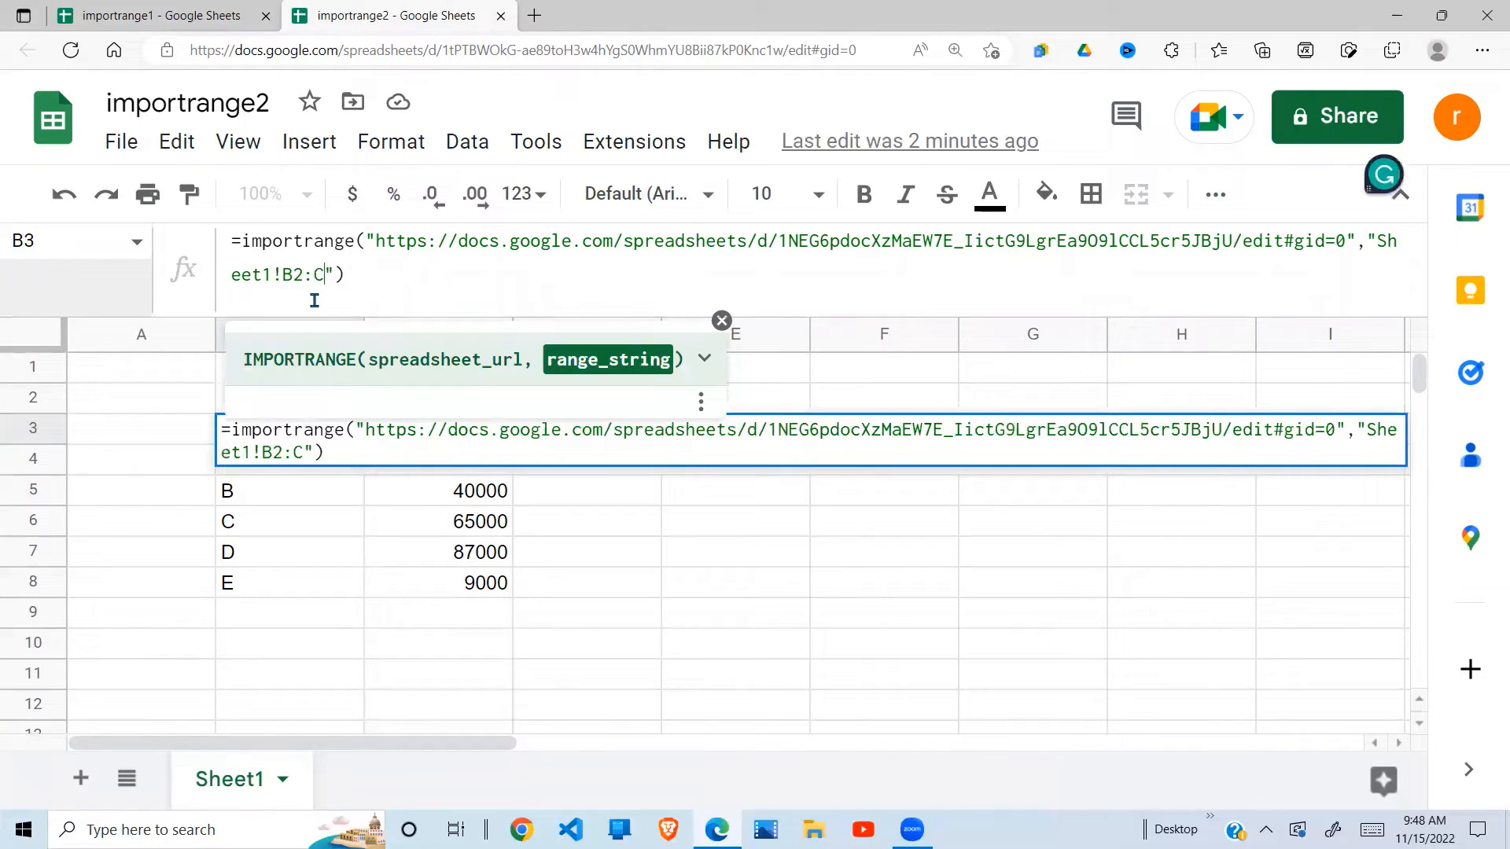
{"action": "key", "text": "Return"}
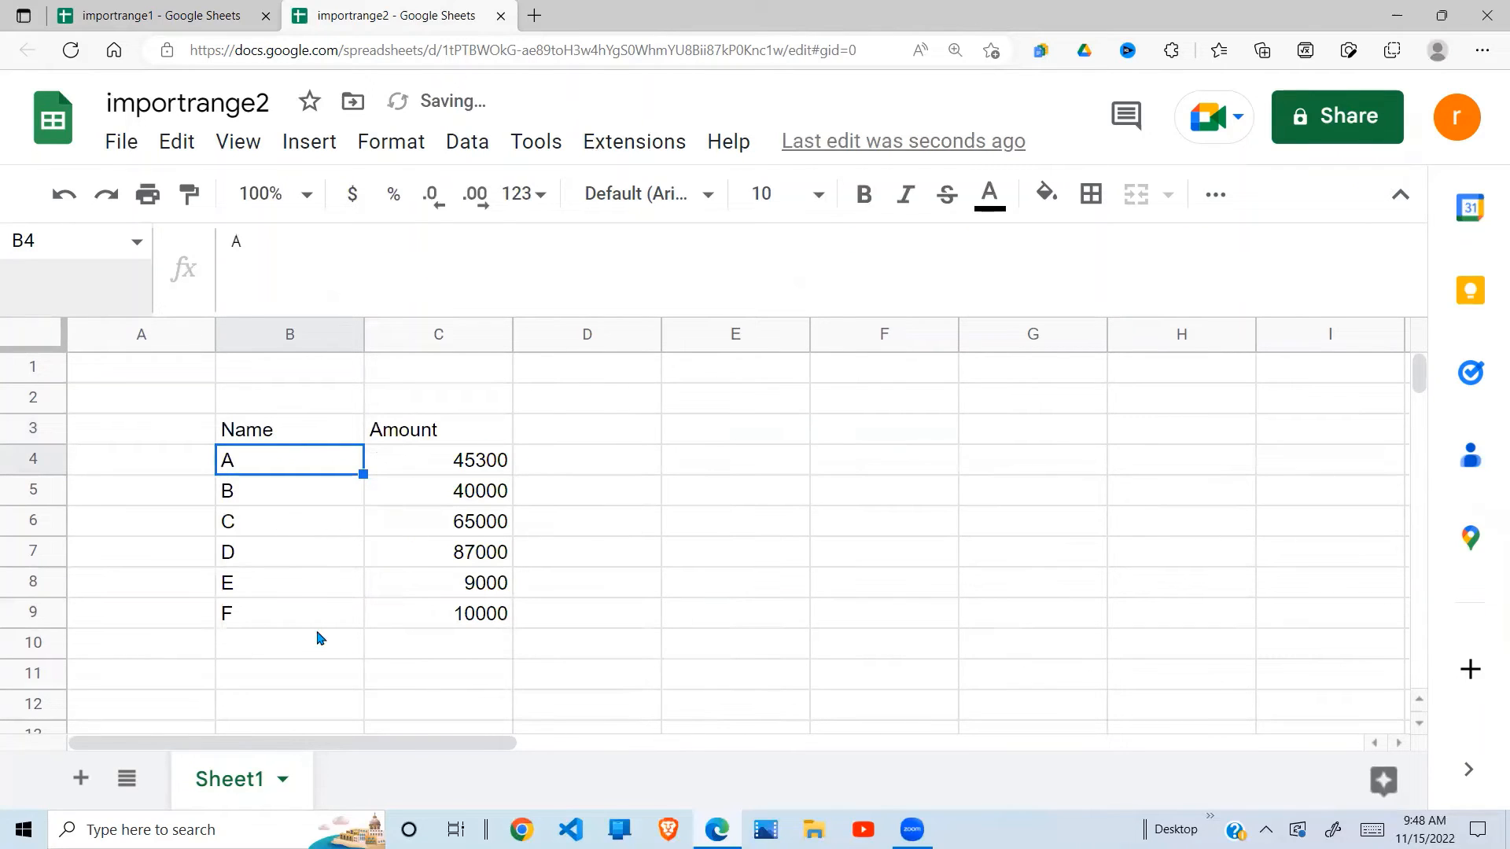
{"action": "left_click_drag", "start_coordinate": [253, 617], "coordinate": [533, 613]}
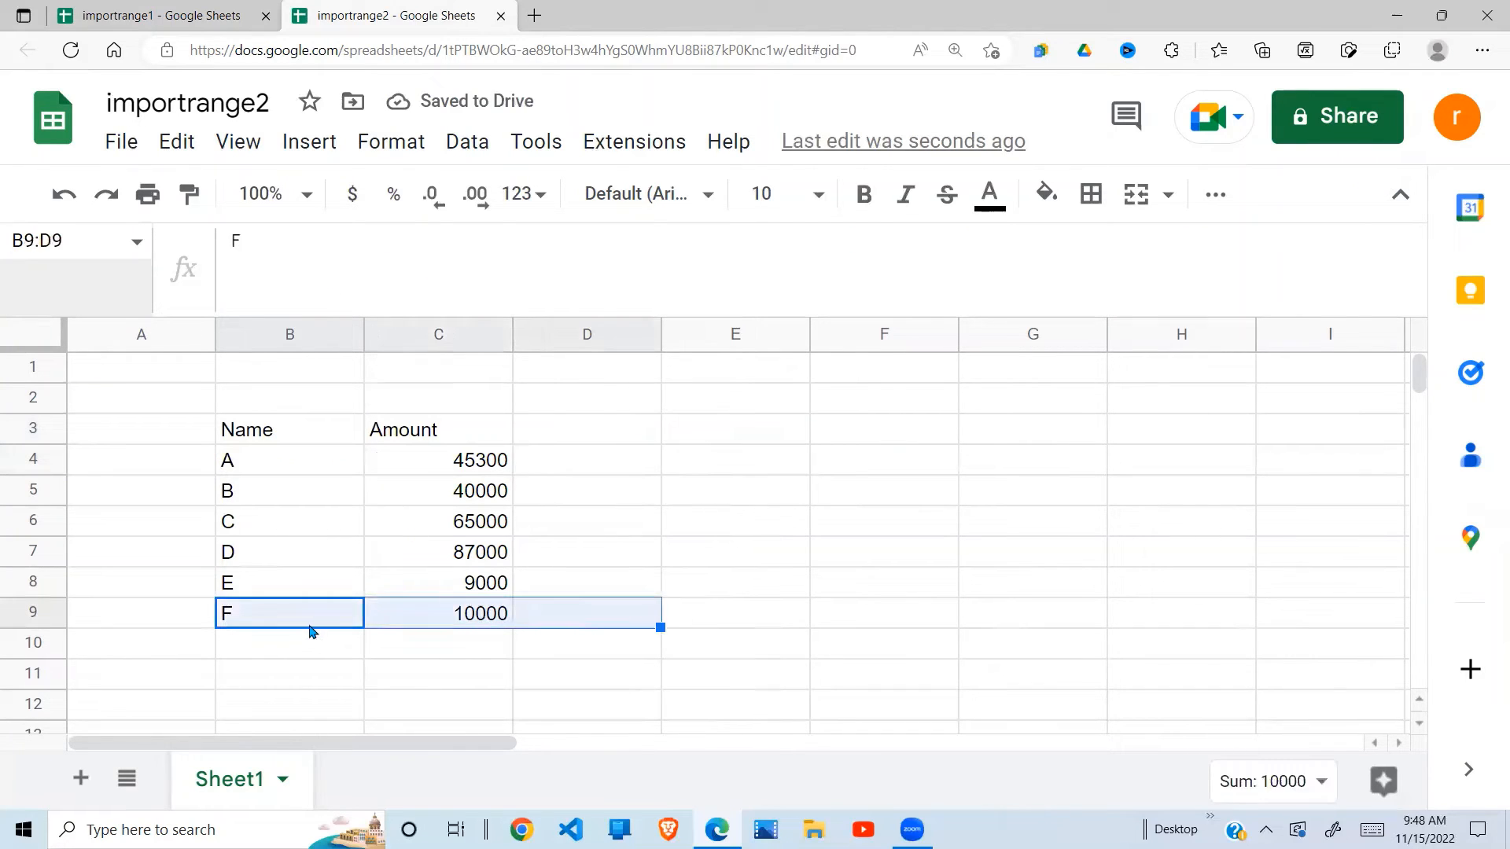
{"action": "left_click", "coordinate": [169, 15]}
{"action": "left_click_drag", "start_coordinate": [293, 533], "coordinate": [438, 533]}
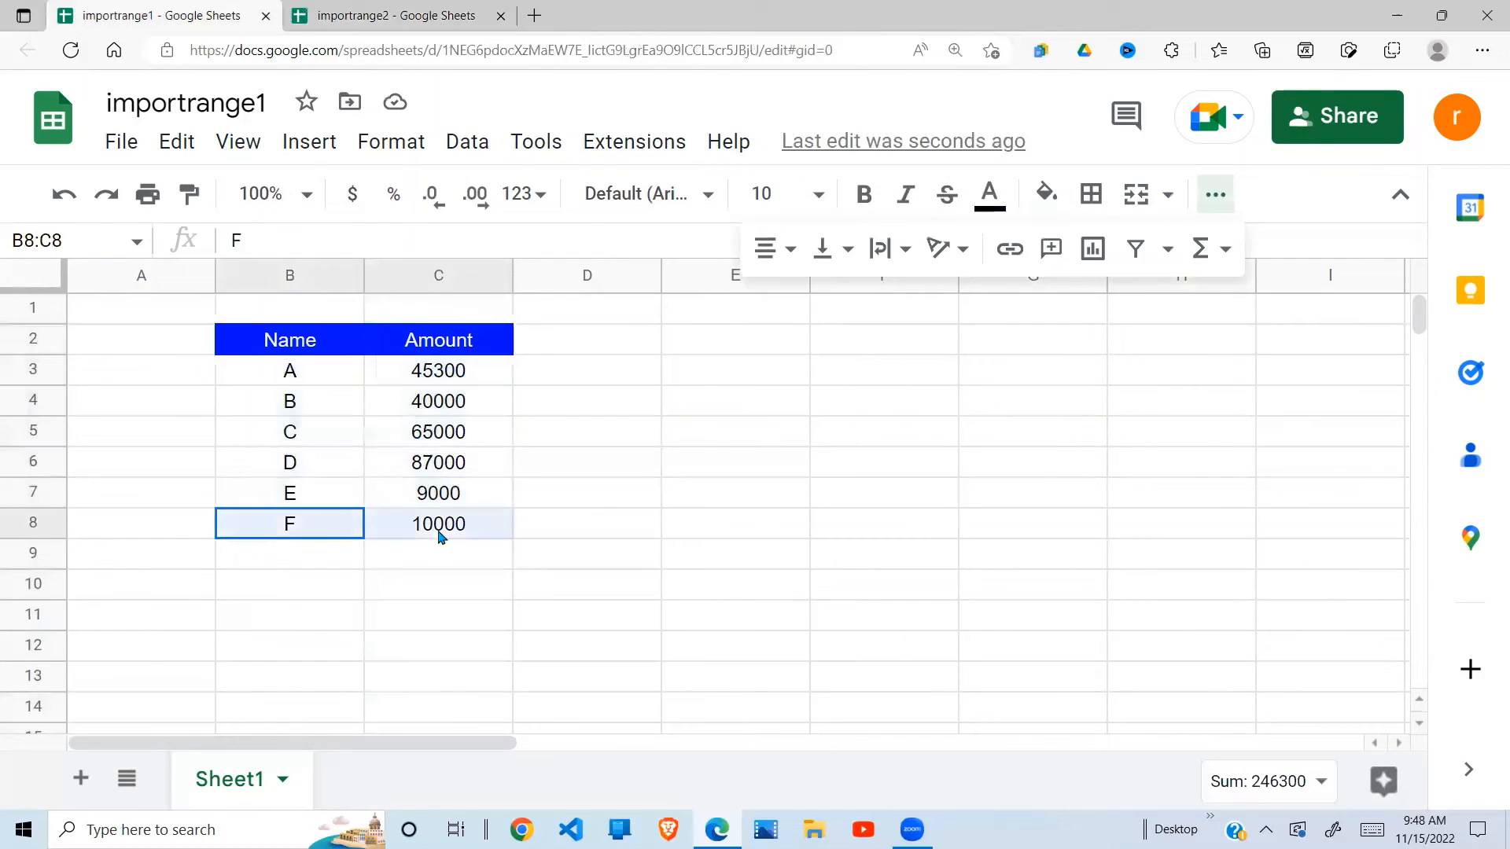
{"action": "left_click", "coordinate": [313, 566]}
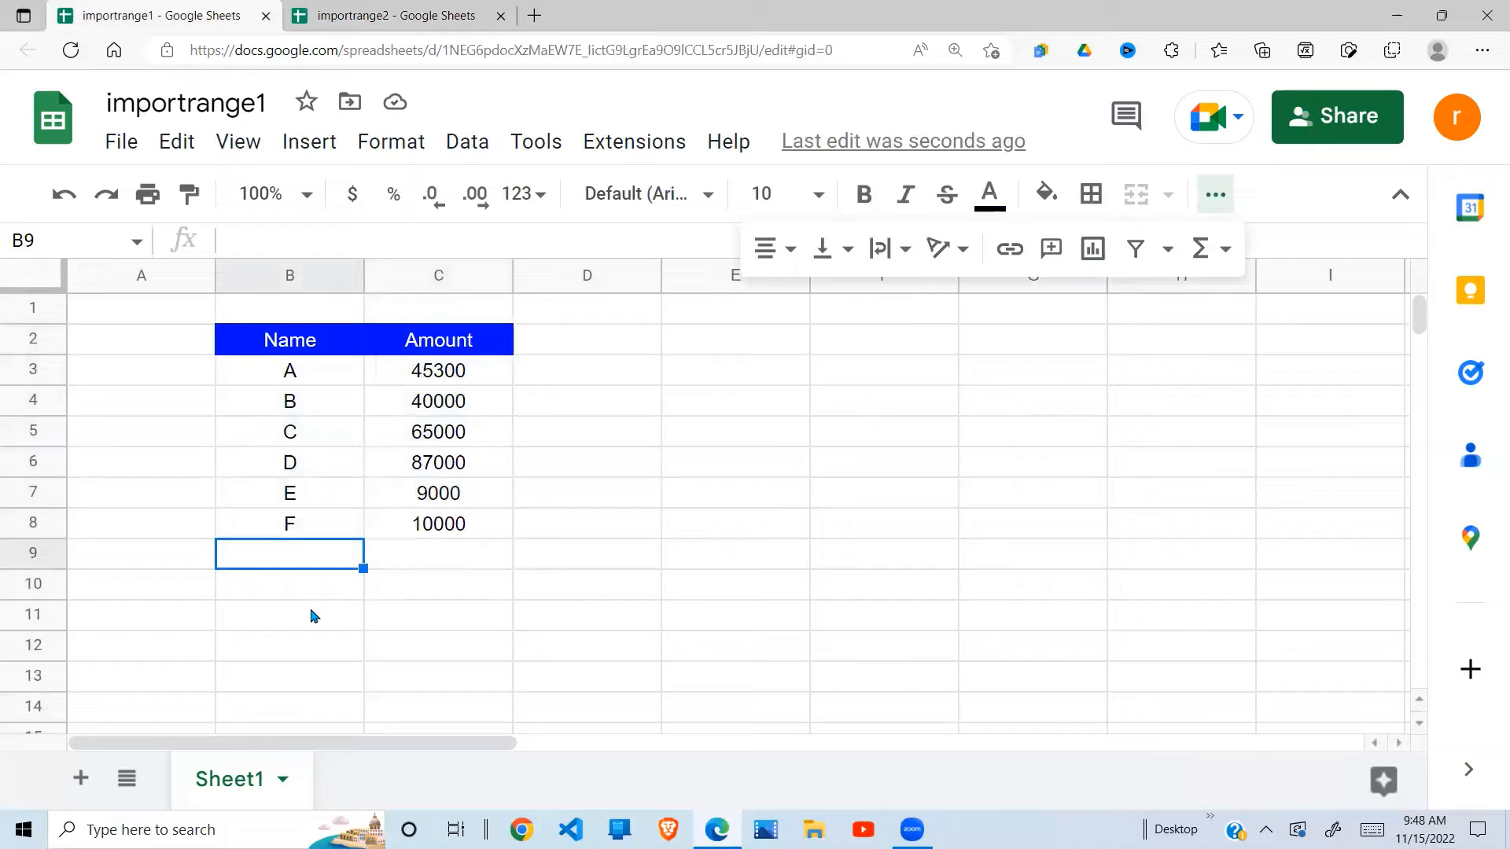
{"action": "type", "text": "G"}
{"action": "left_click", "coordinate": [443, 560]}
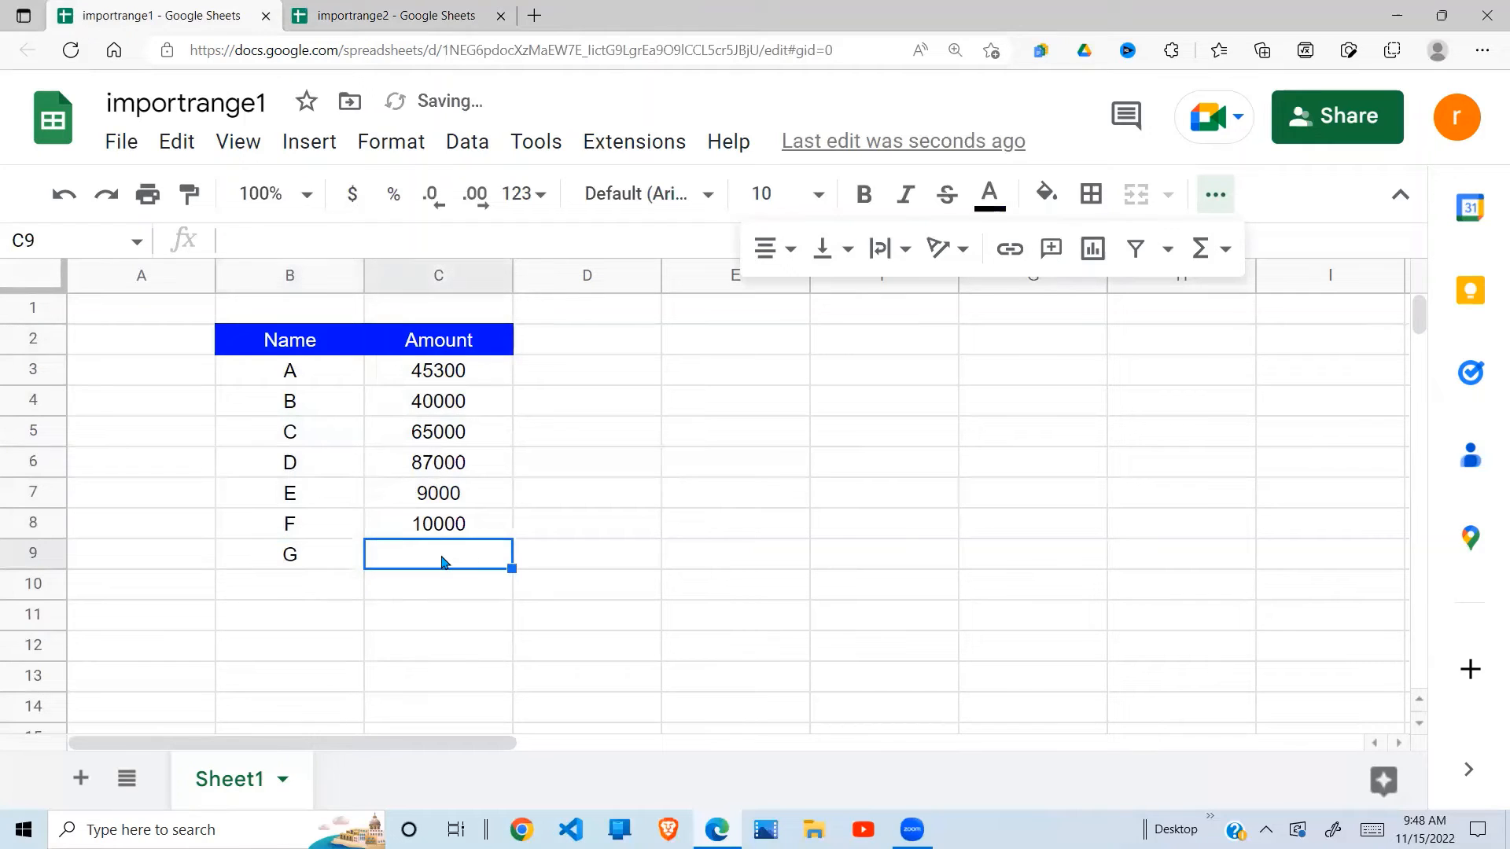
{"action": "type", "text": "76000"}
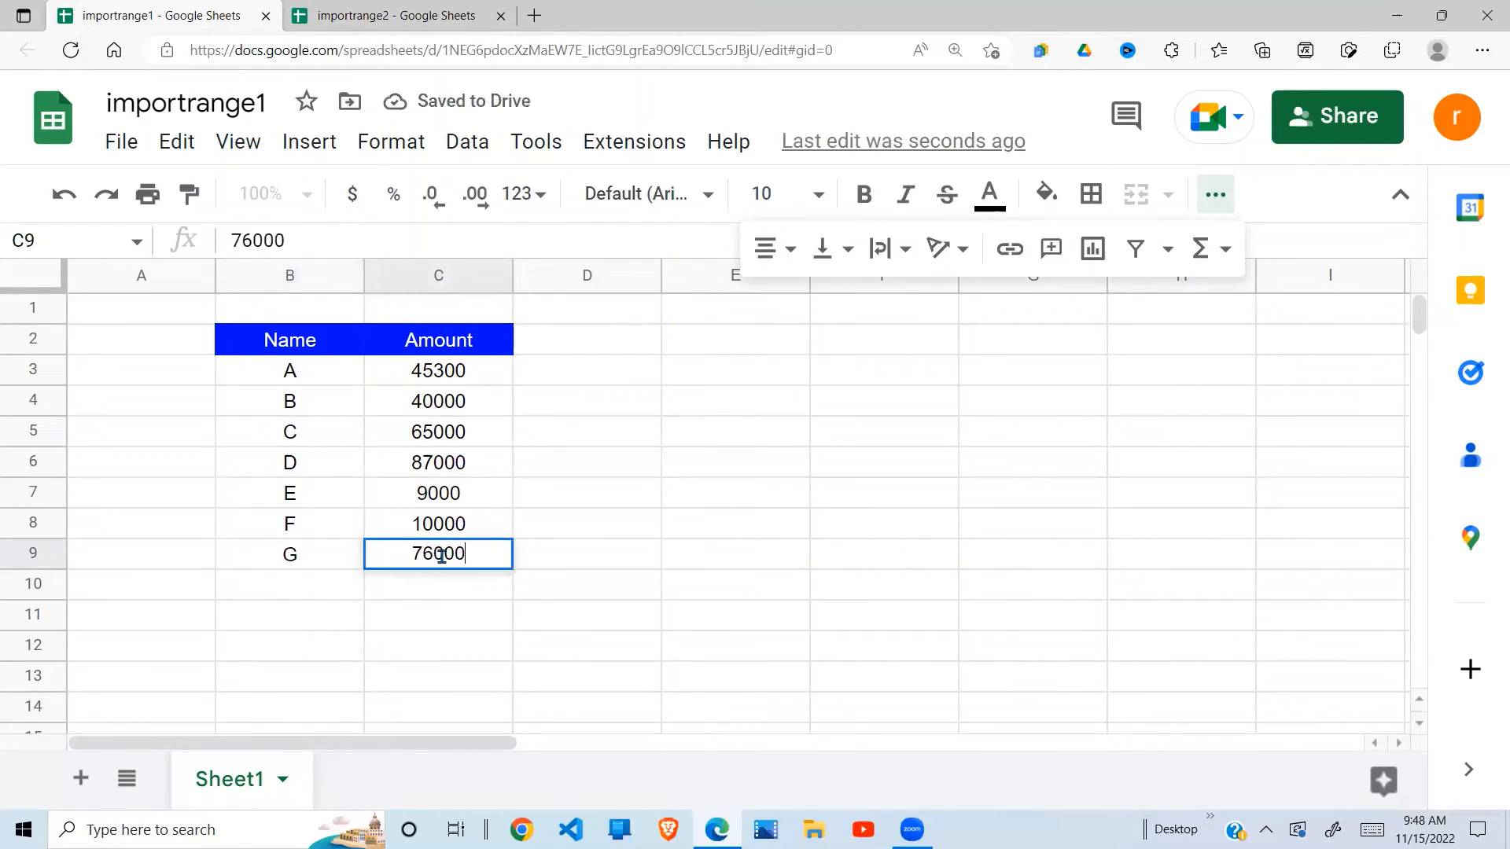
{"action": "key", "text": "Return"}
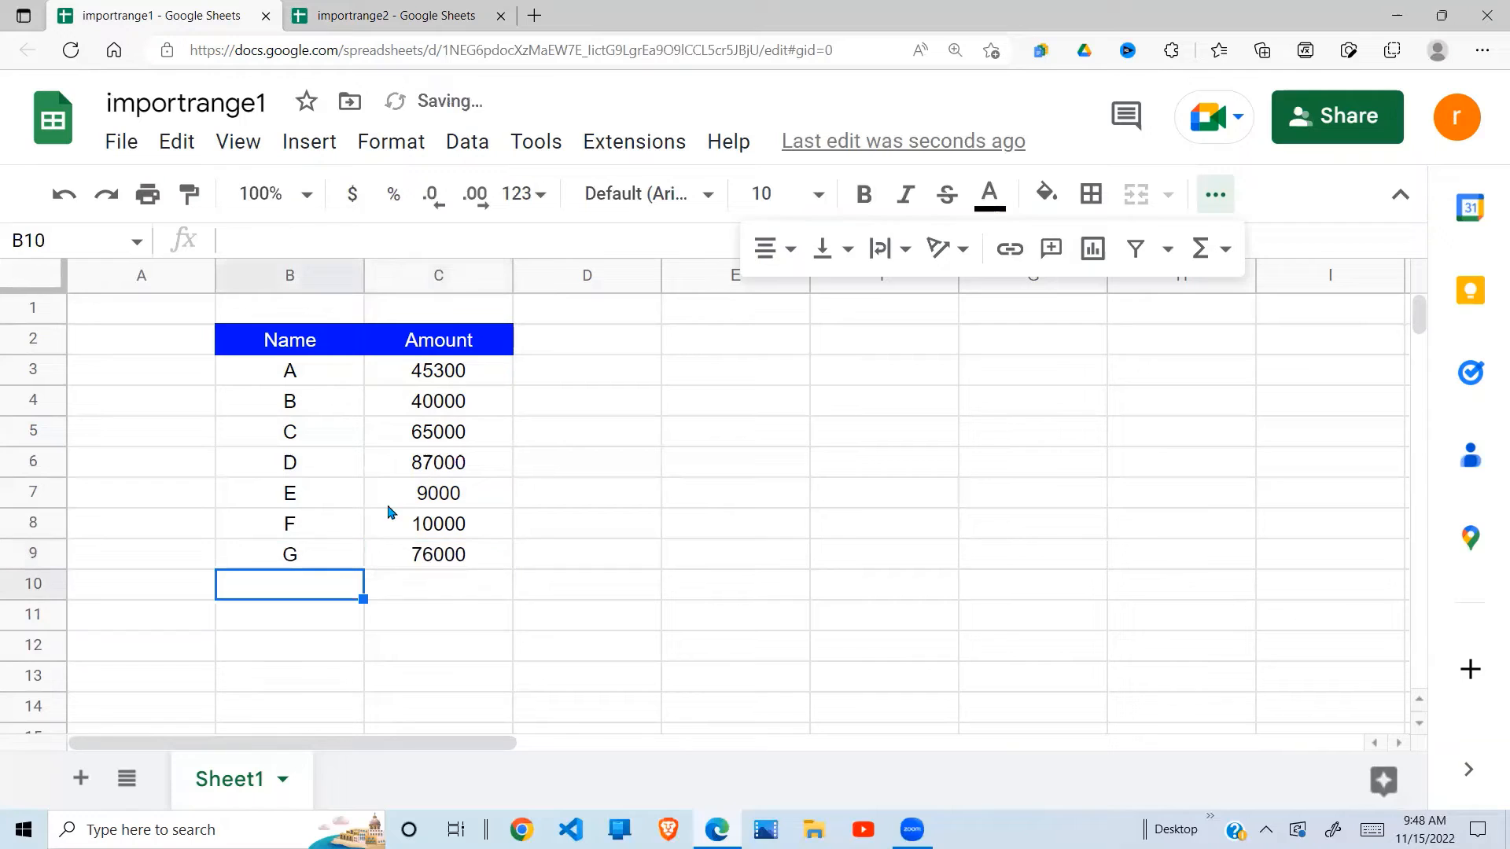
{"action": "left_click", "coordinate": [346, 17]}
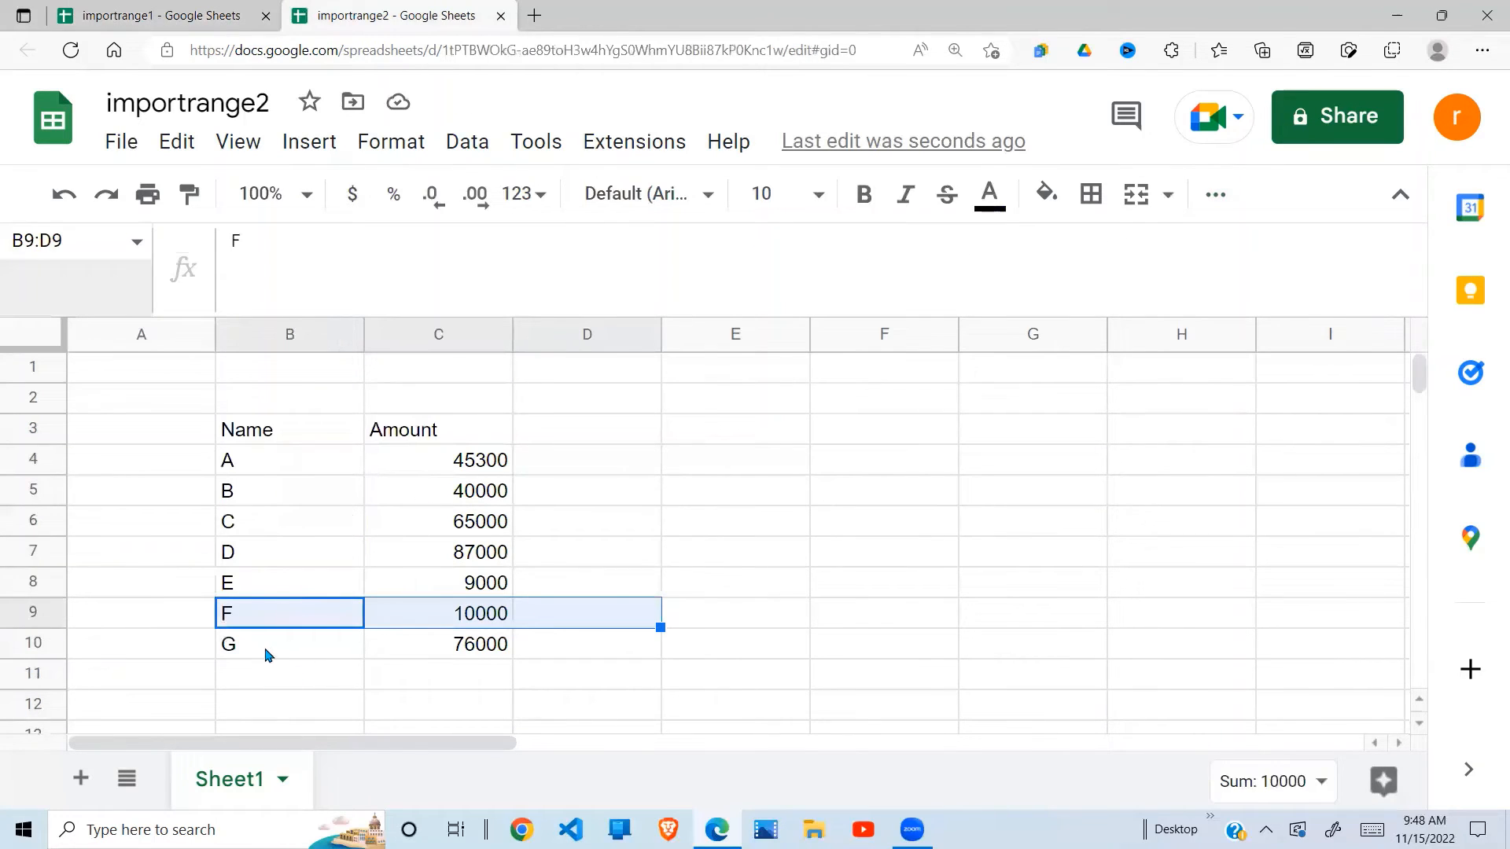
{"action": "left_click_drag", "start_coordinate": [267, 655], "coordinate": [440, 646]}
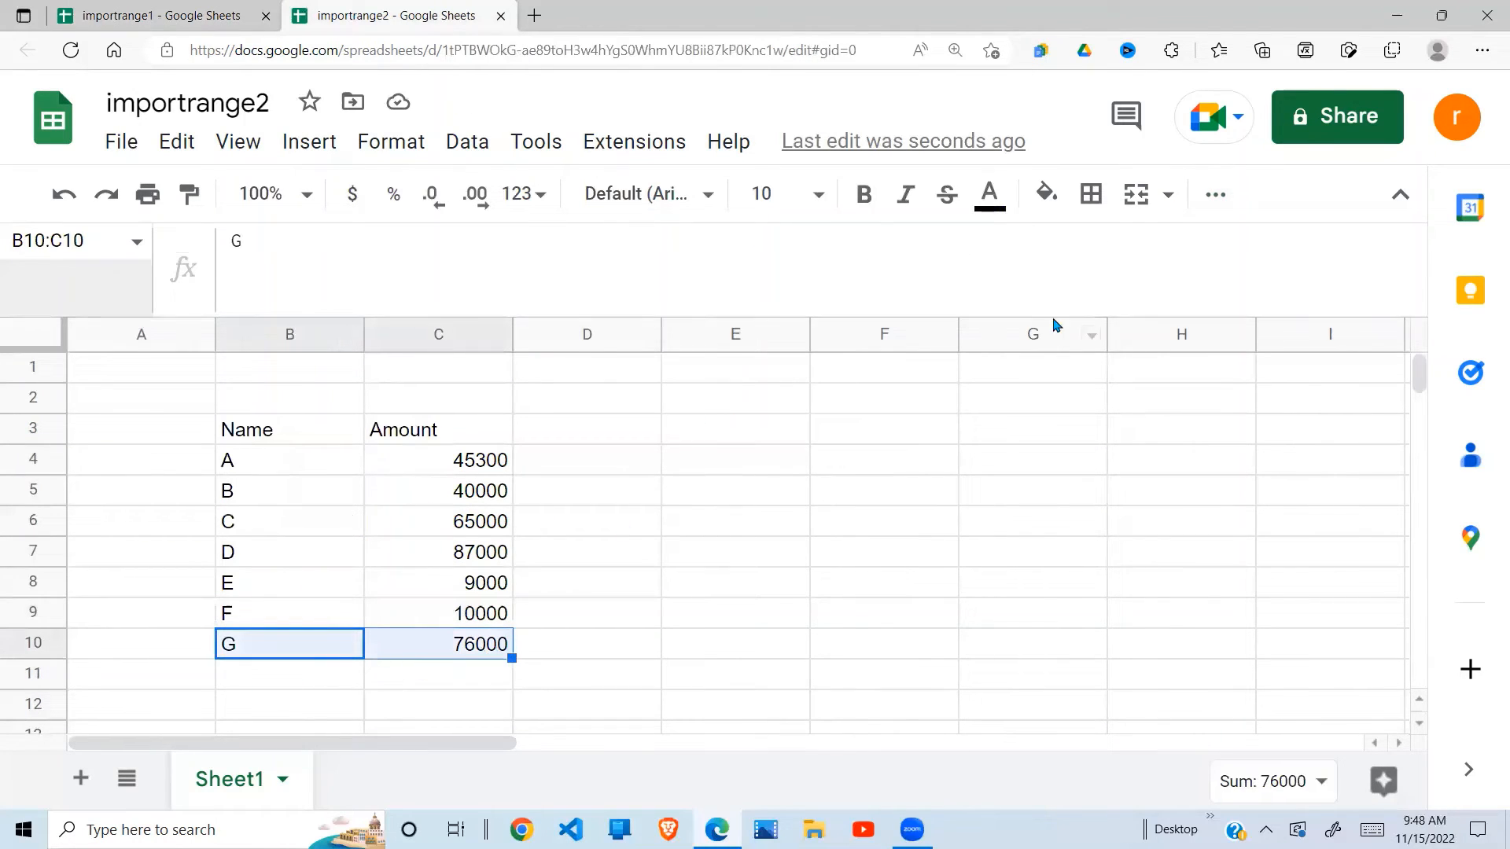
{"action": "left_click_drag", "start_coordinate": [1055, 310], "coordinate": [1054, 245]}
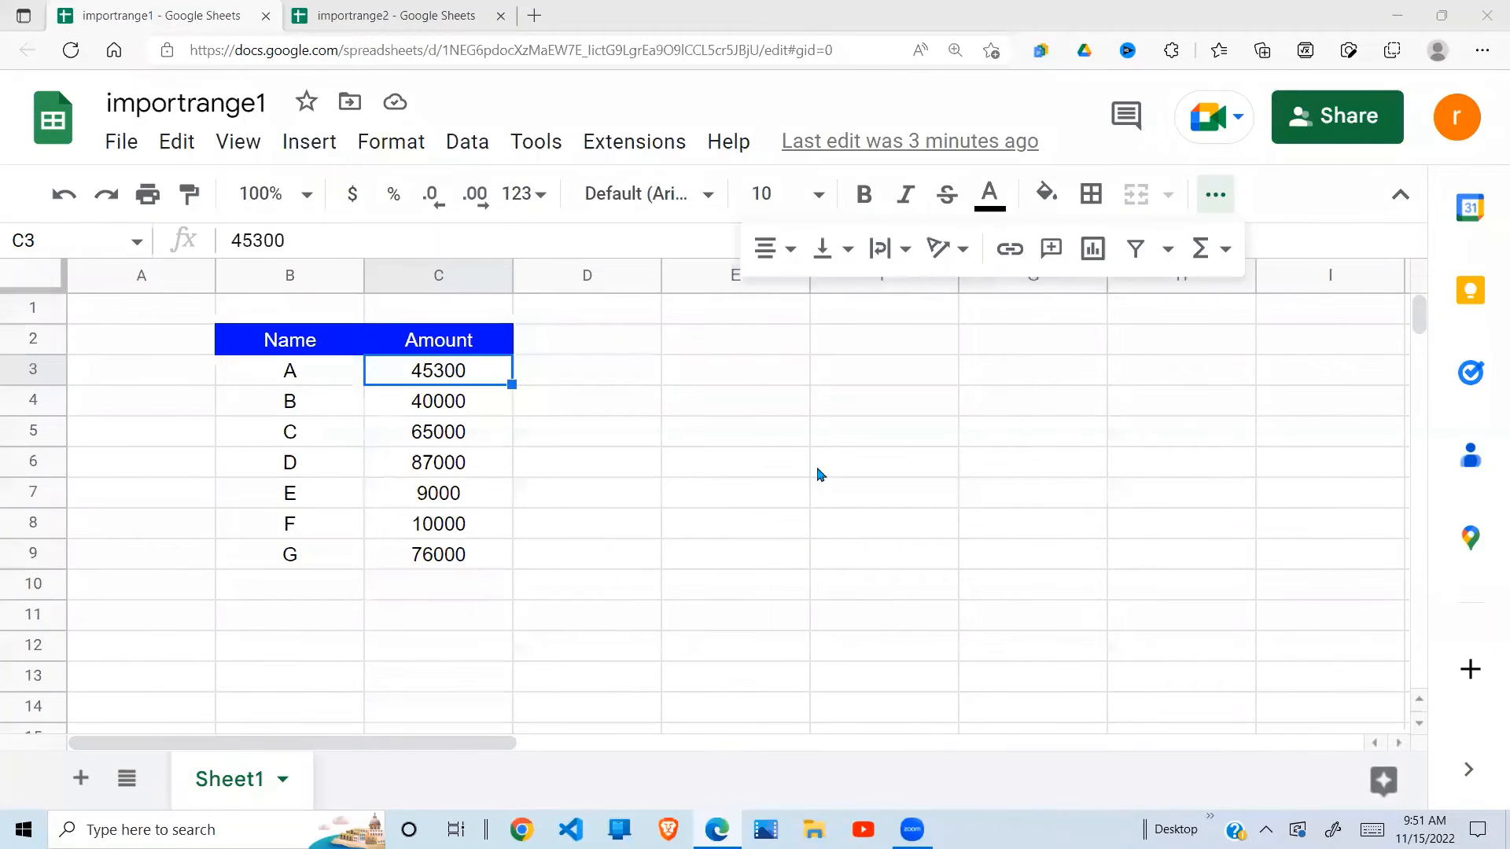
- Select importrange1's Amount values to confirm they total 332300, then return to importrange2
{"action": "left_click", "coordinate": [701, 492]}
{"action": "left_click", "coordinate": [466, 614]}
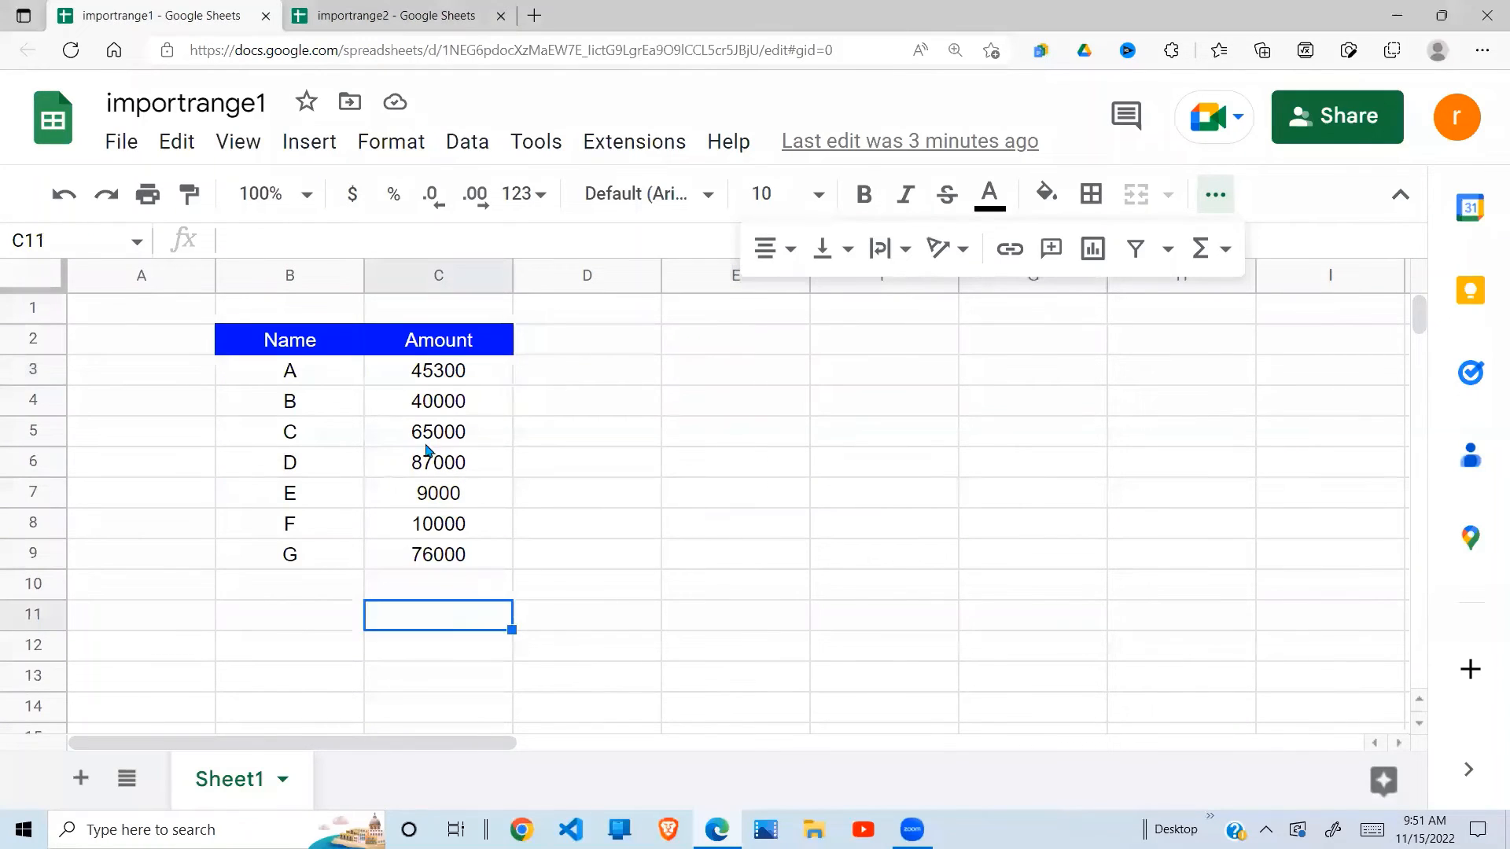
{"action": "left_click", "coordinate": [305, 381]}
{"action": "left_click", "coordinate": [471, 386]}
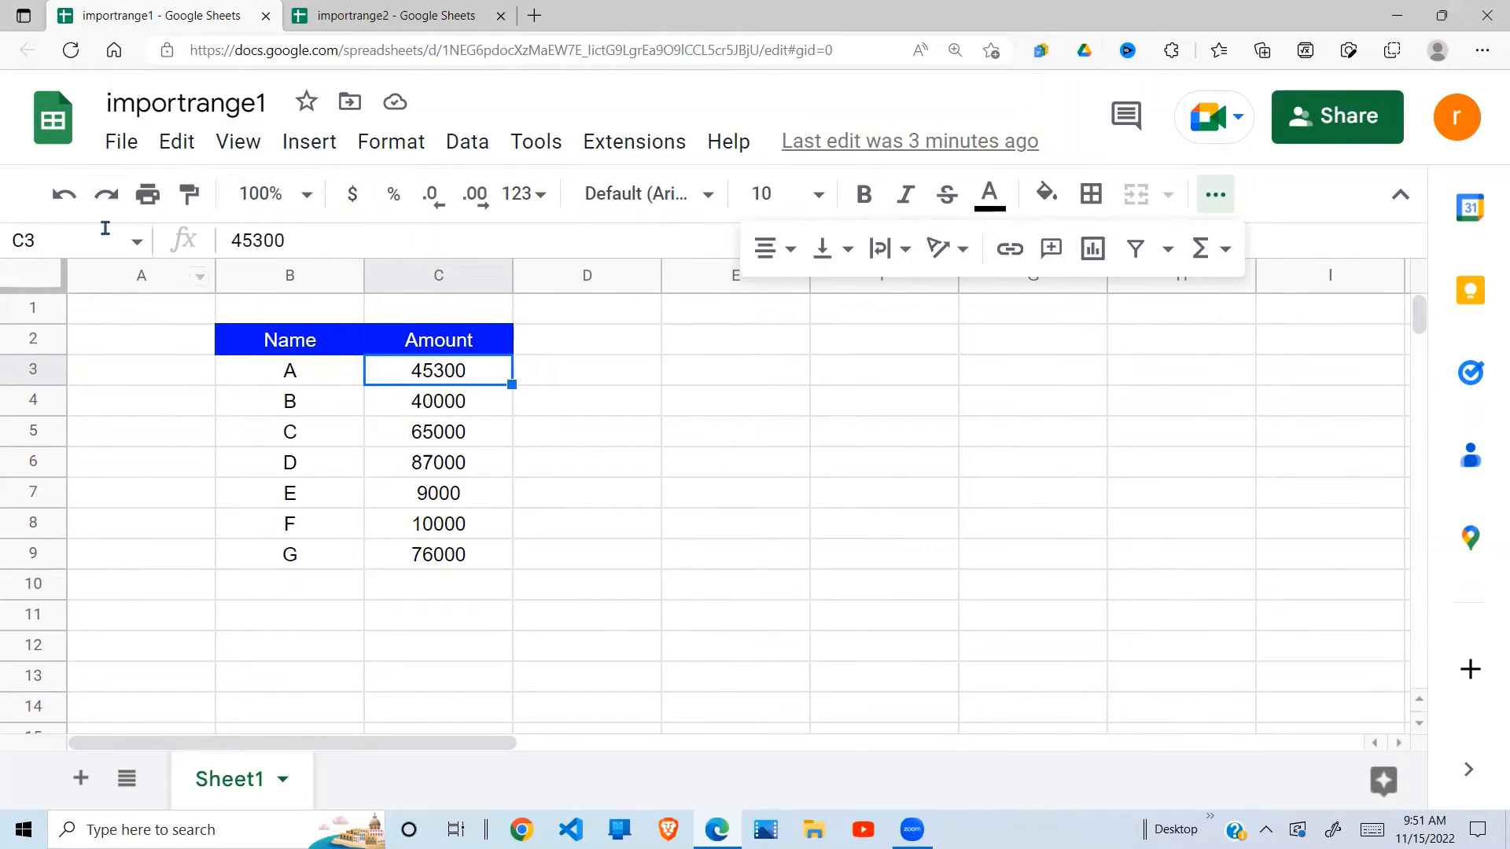
{"action": "left_click", "coordinate": [391, 15]}
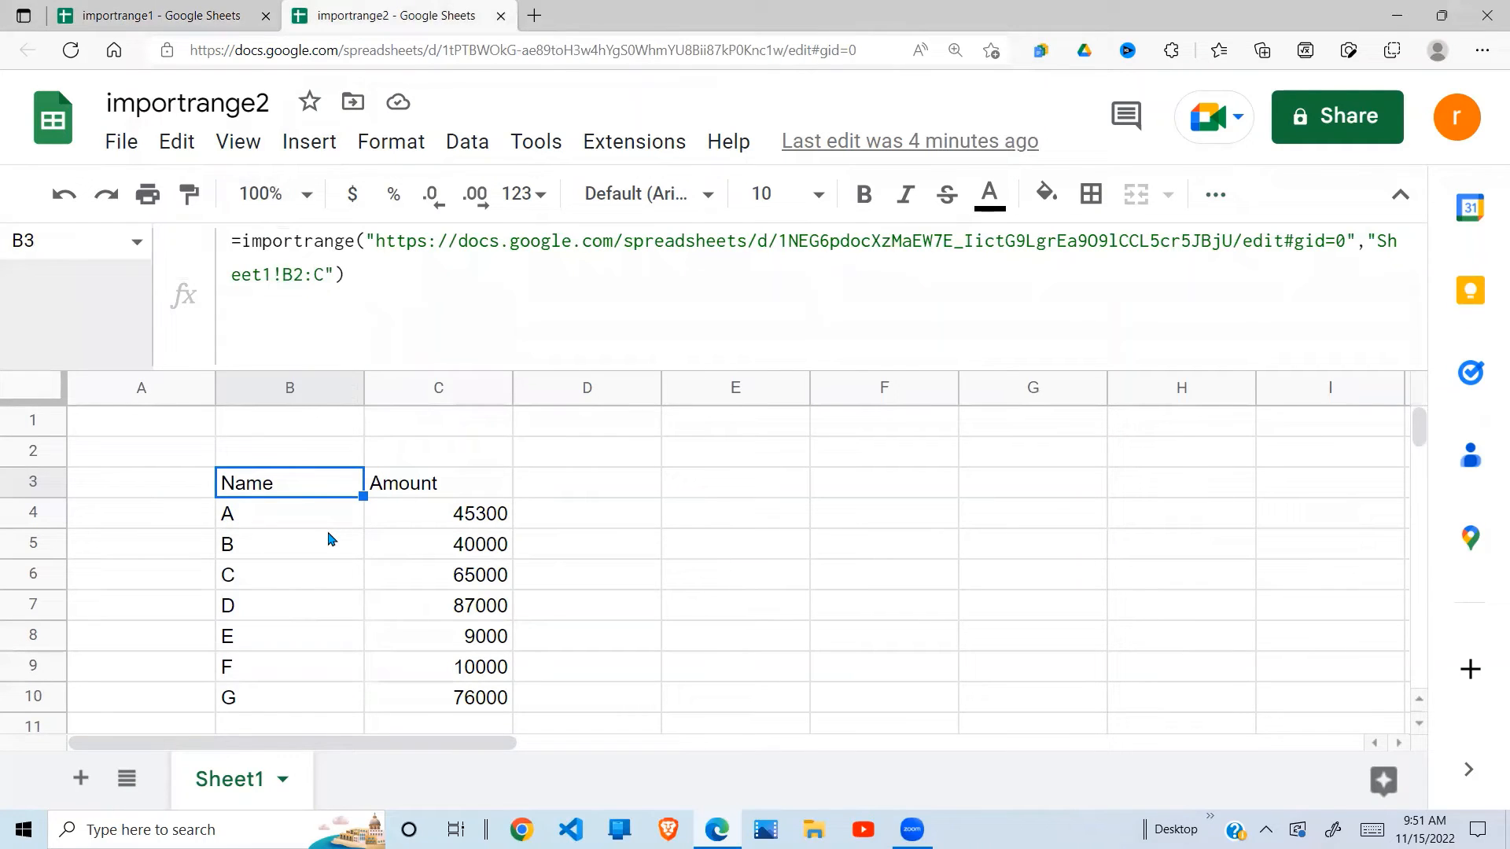
{"action": "left_click", "coordinate": [208, 17]}
{"action": "left_click", "coordinate": [406, 433]}
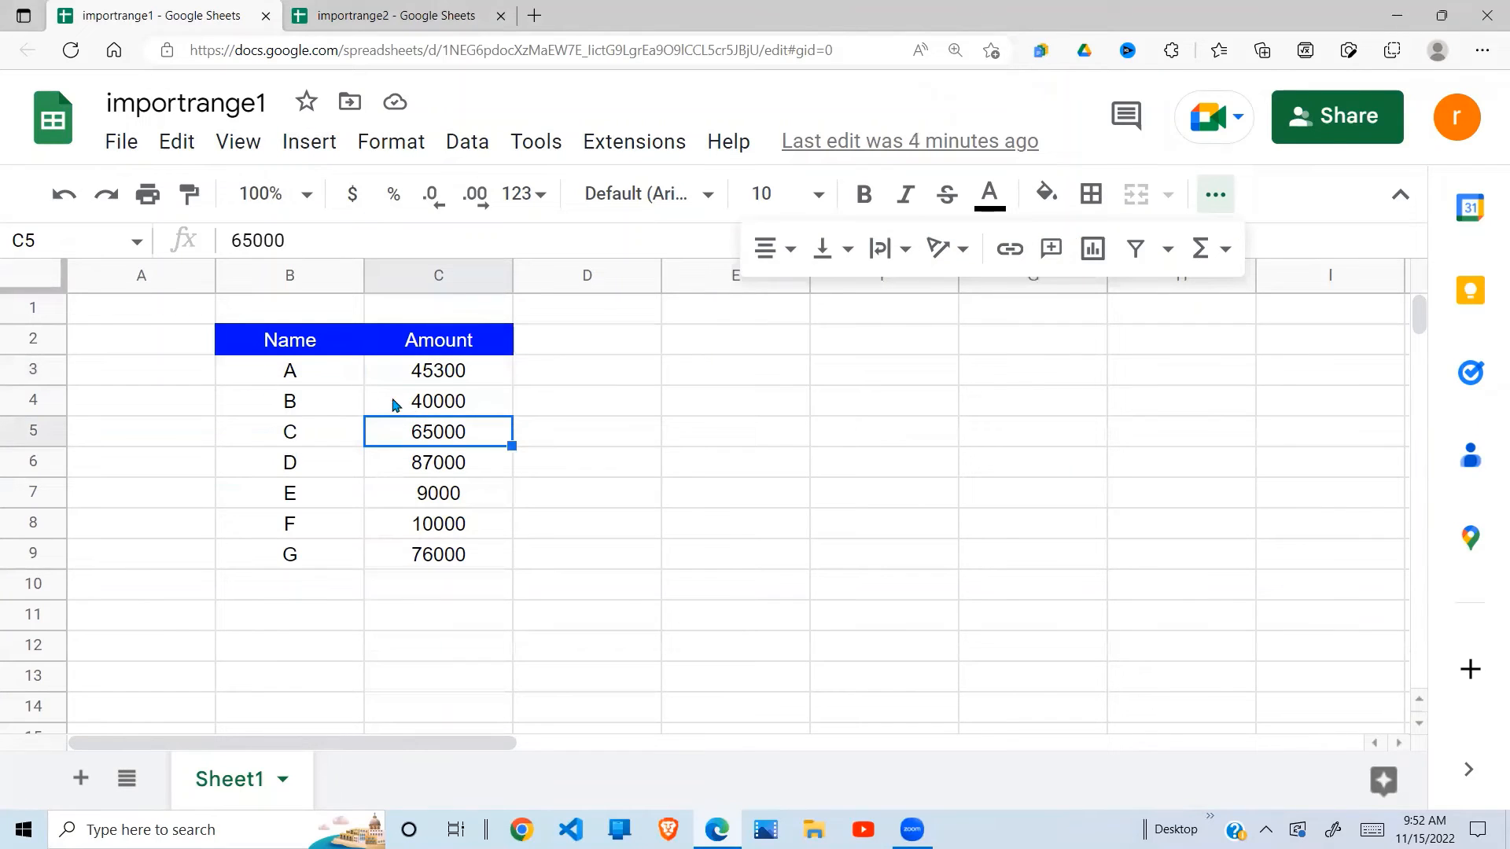
{"action": "left_click_drag", "start_coordinate": [461, 382], "coordinate": [451, 559]}
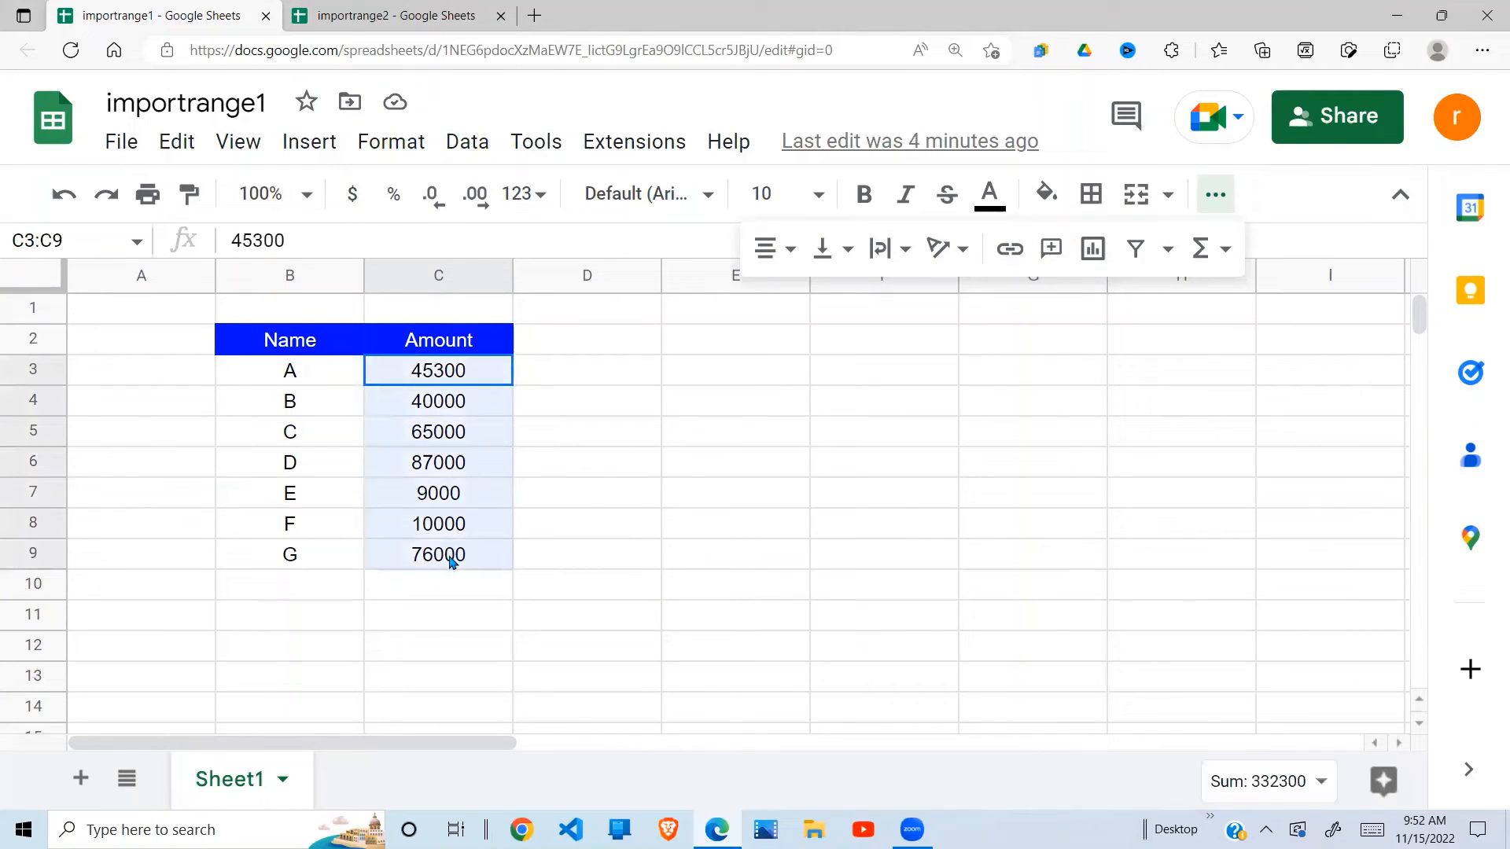
{"action": "left_click", "coordinate": [457, 376]}
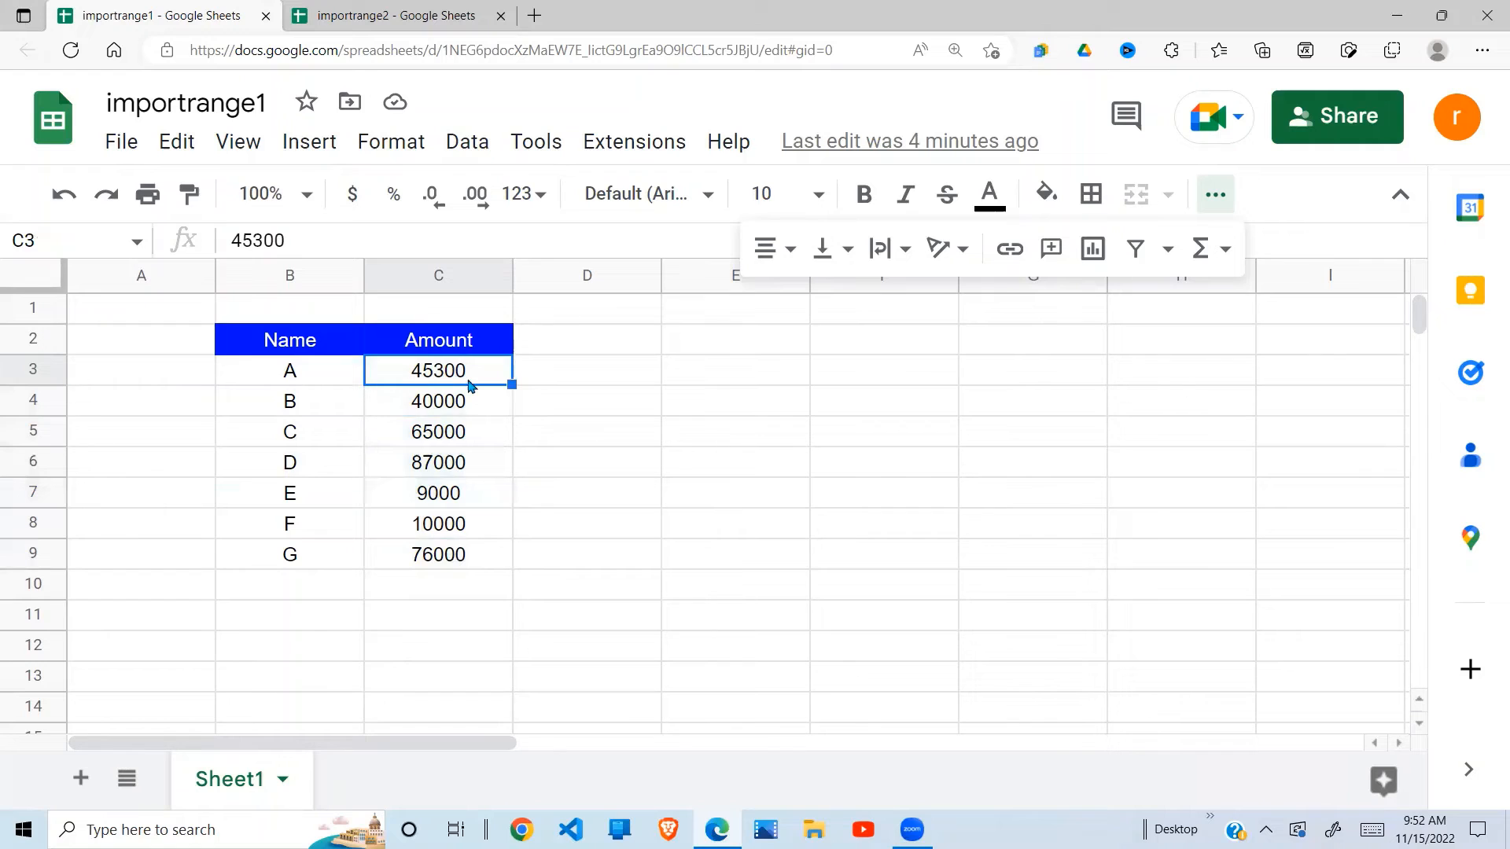
{"action": "left_click", "coordinate": [417, 15]}
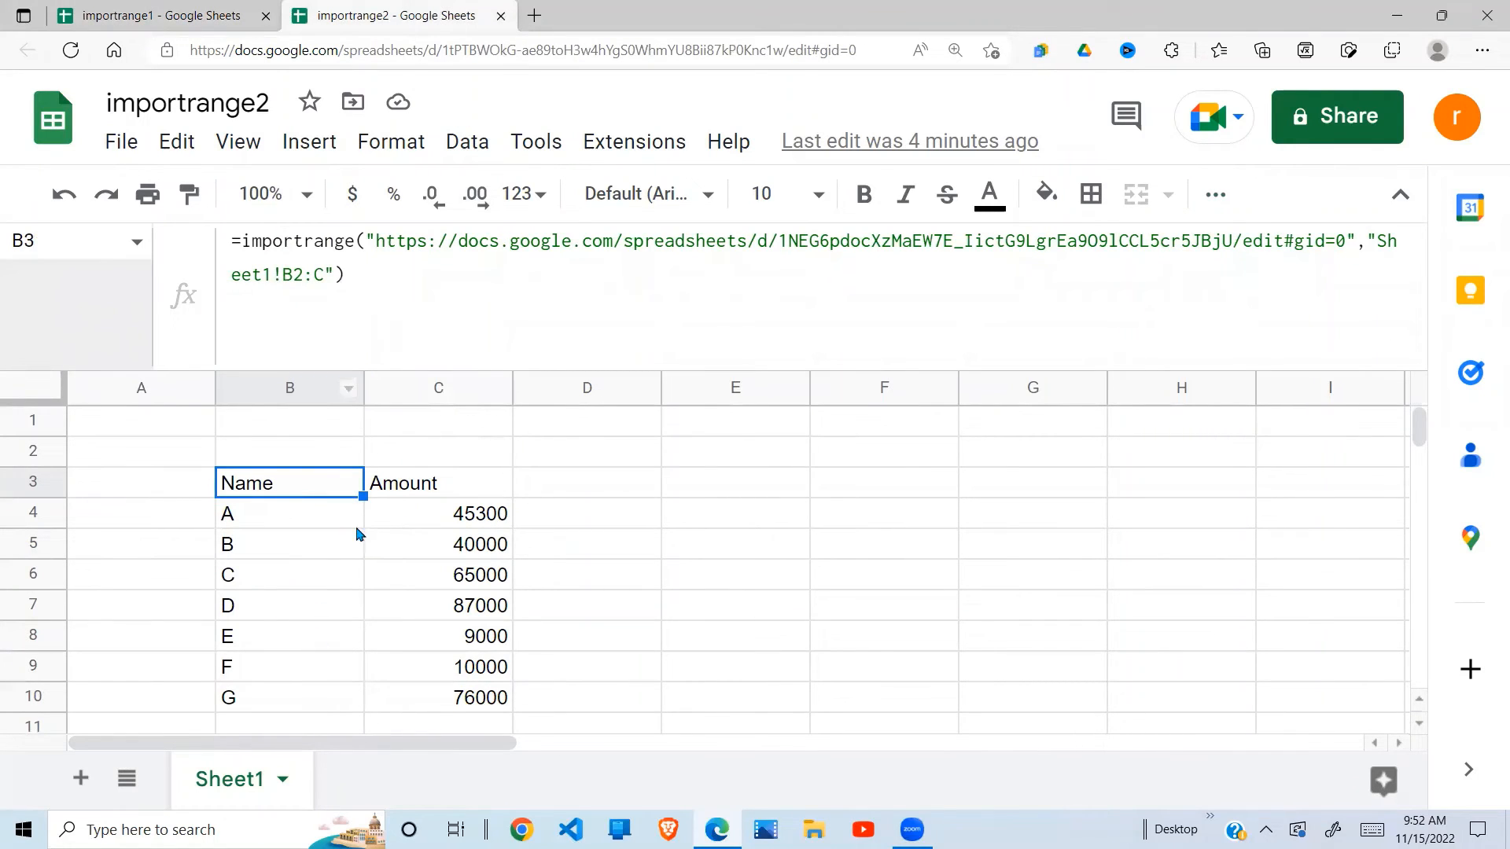
- Change B3's import range to the open-ended Sheet1!C3:C so only the amounts import
{"action": "left_click", "coordinate": [300, 276]}
{"action": "key", "text": "BackSpace"}
{"action": "key", "text": "BackSpace"}
{"action": "type", "text": "c"}
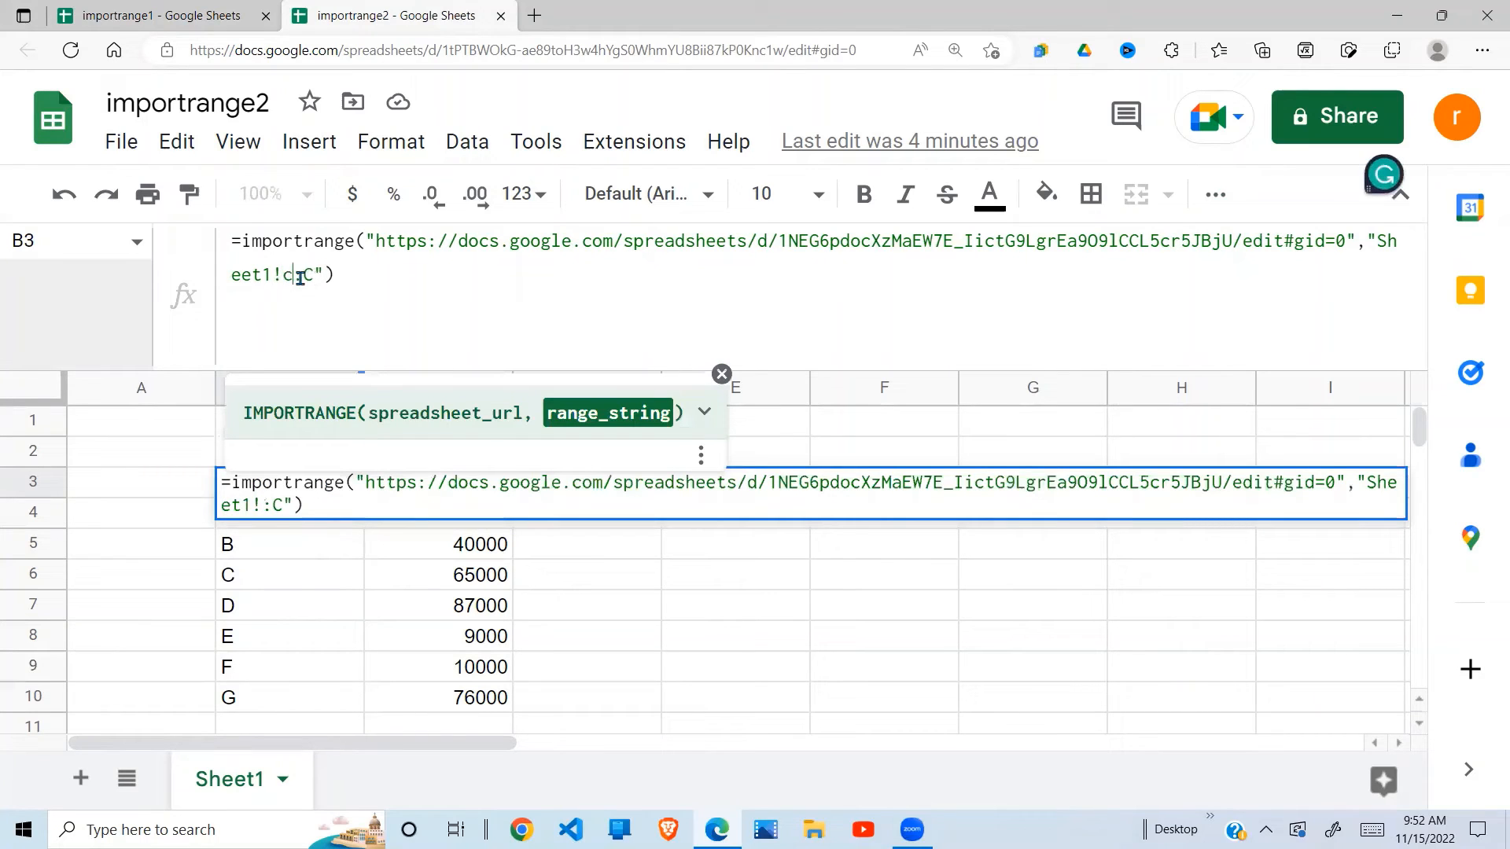
{"action": "type", "text": ":"}
{"action": "key", "text": "Return"}
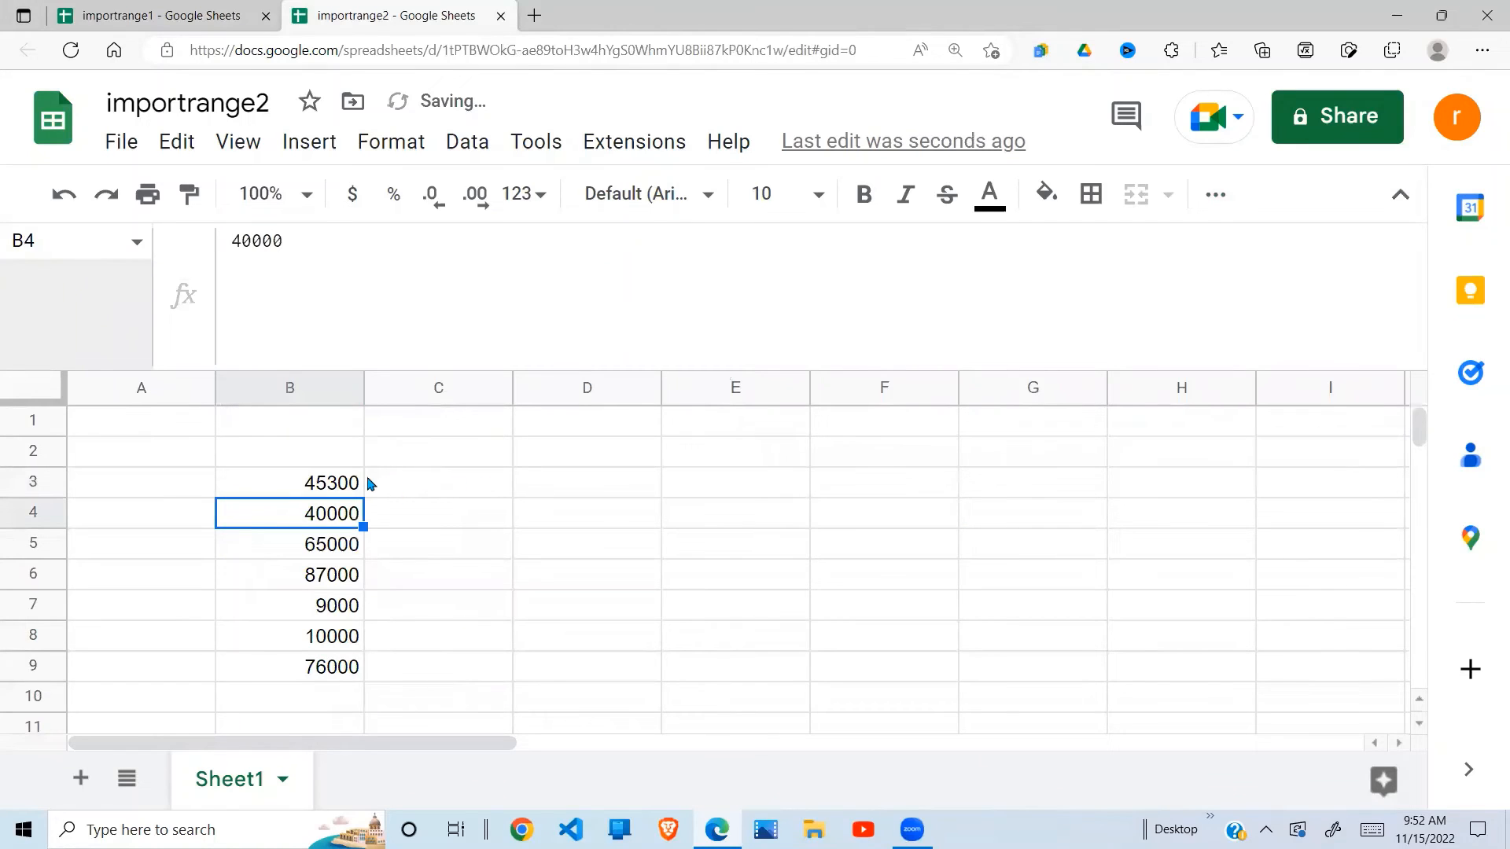
{"action": "left_click_drag", "start_coordinate": [357, 482], "coordinate": [340, 668]}
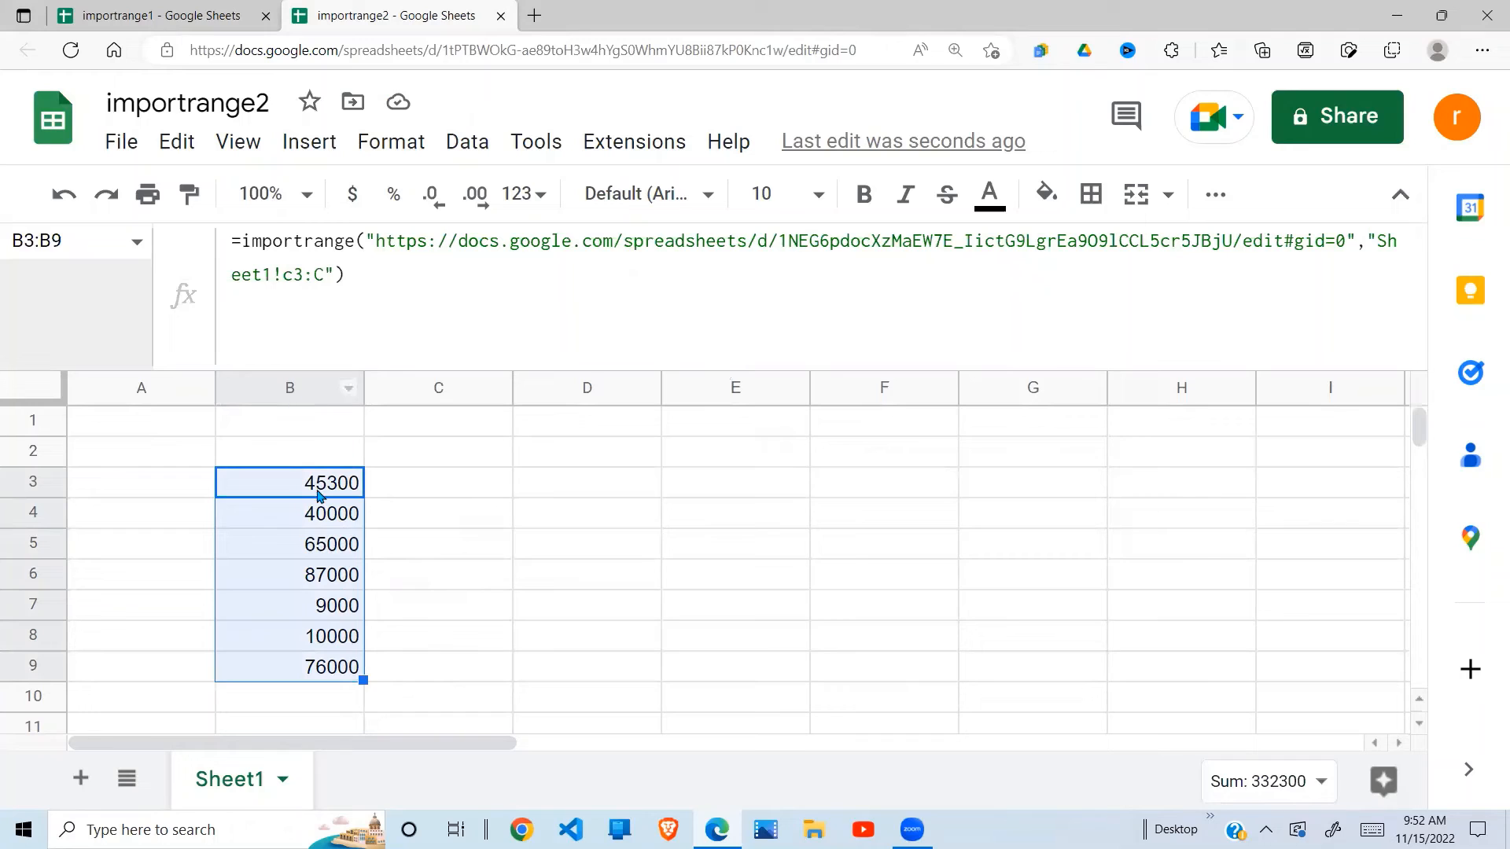
- Wrap B3's IMPORTRANGE formula in SUM( … ) so it returns the single total 332300
{"action": "left_click", "coordinate": [240, 243]}
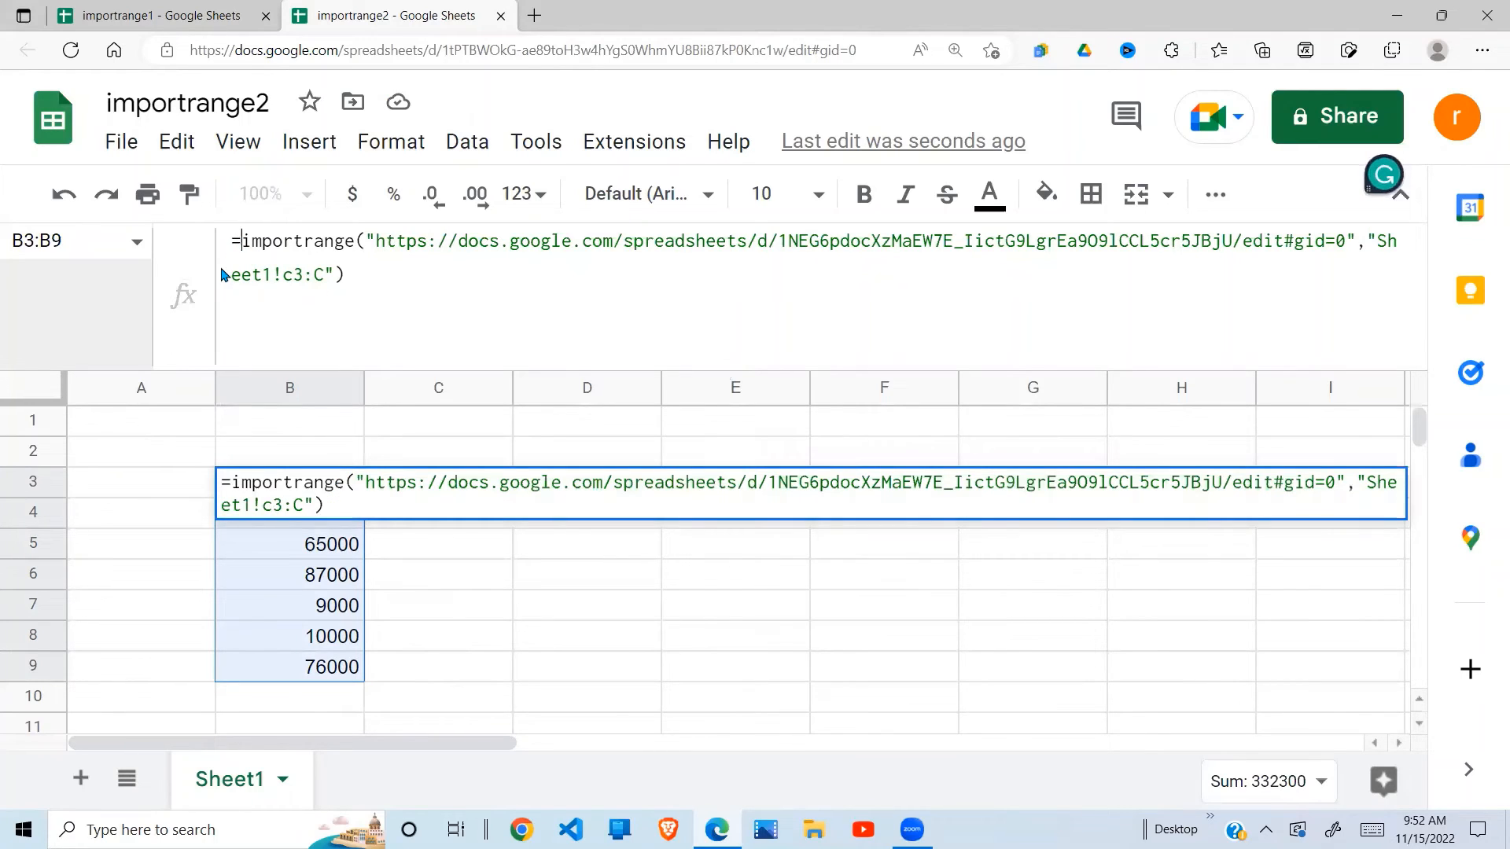
{"action": "type", "text": "SUM"}
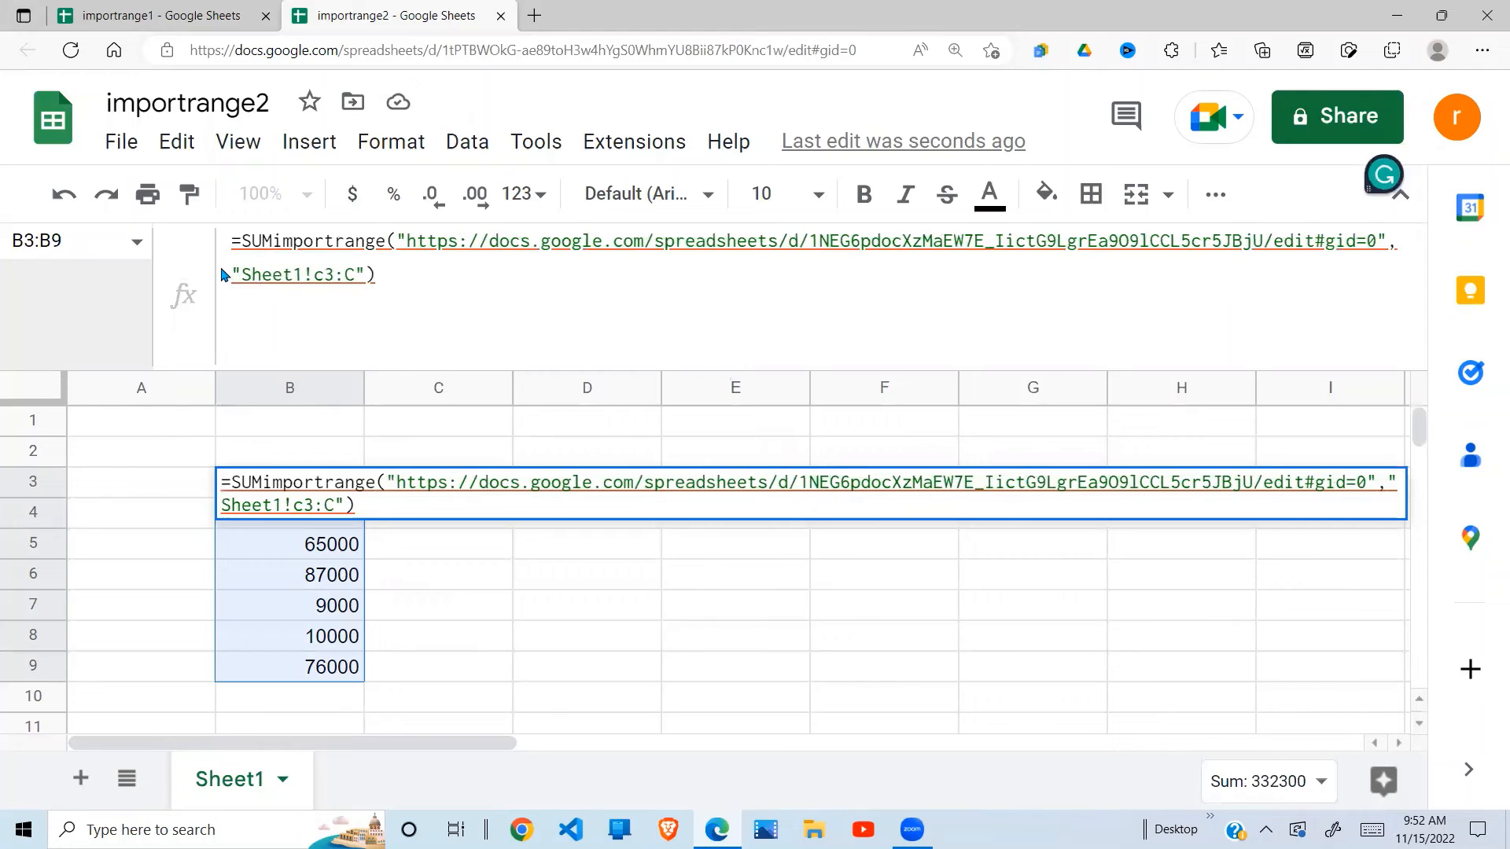
{"action": "type", "text": "("}
{"action": "left_click", "coordinate": [416, 277]}
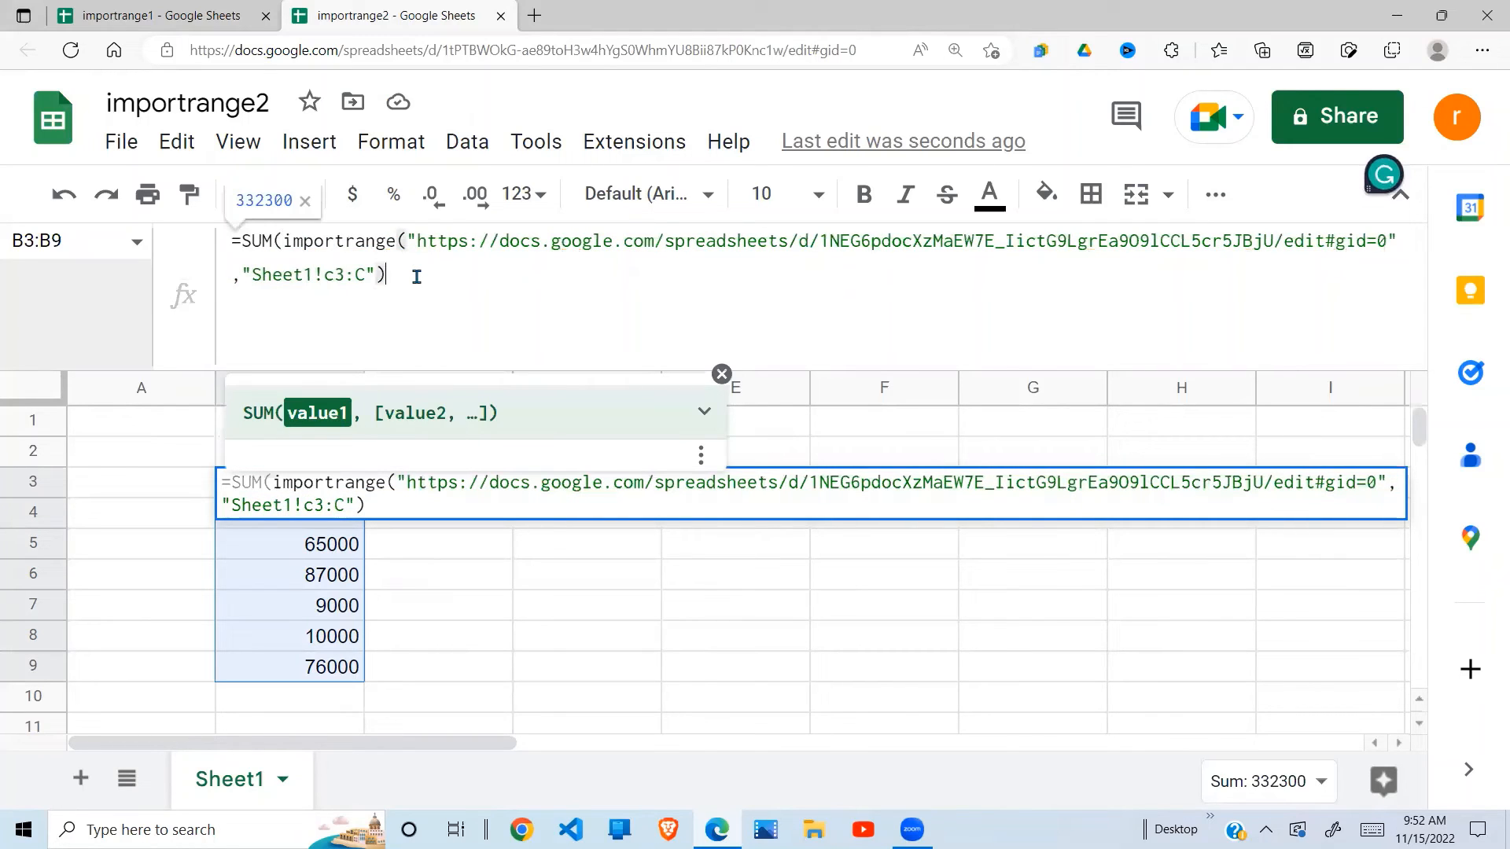
{"action": "type", "text": ")"}
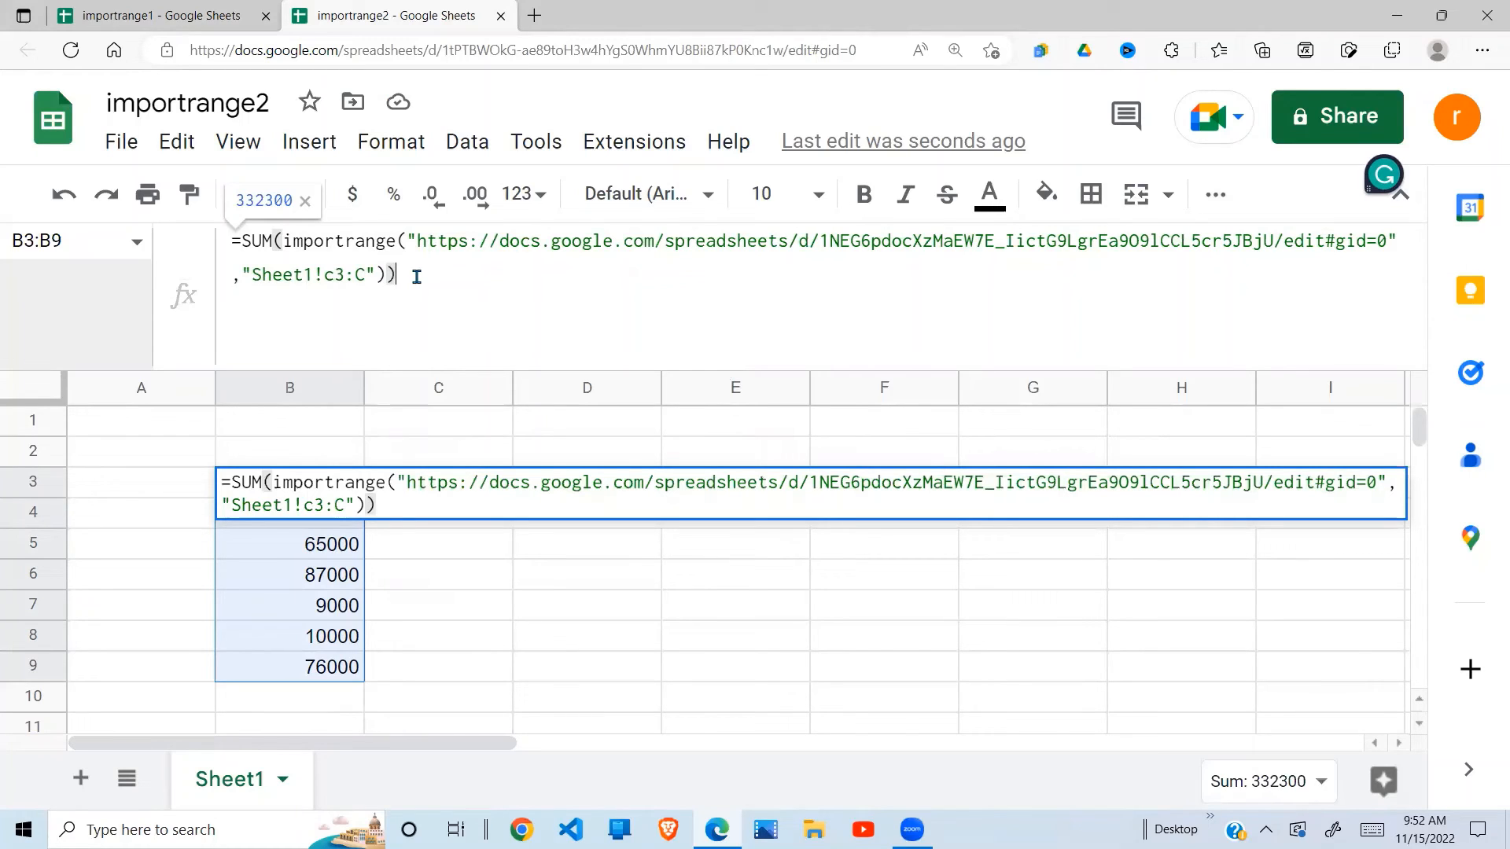
{"action": "key", "text": "Return"}
{"action": "left_click", "coordinate": [494, 489]}
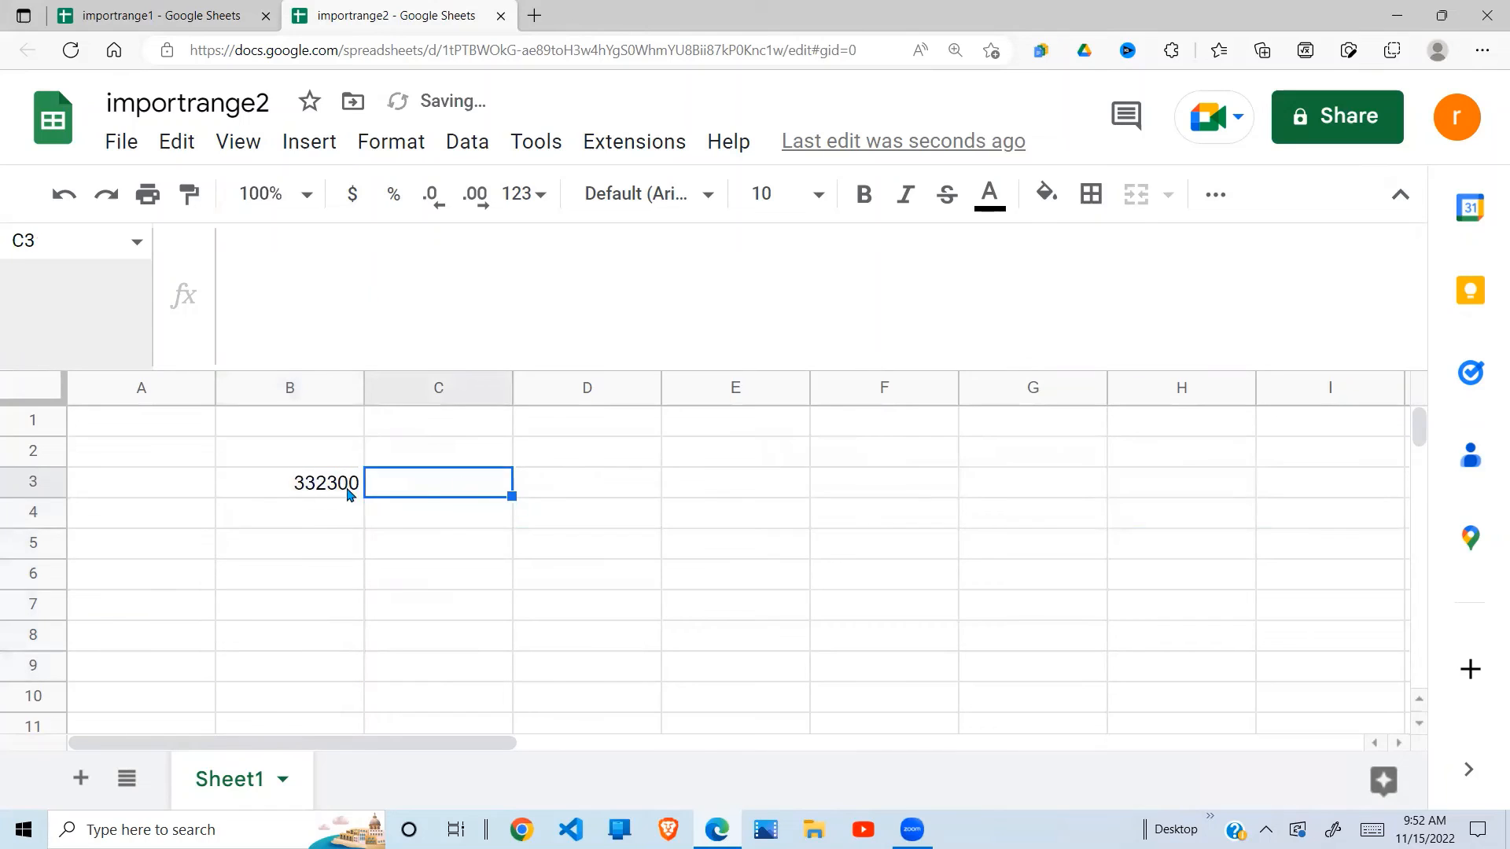
- Enter the label TOTAL in cell A3 beside the total
{"action": "left_click", "coordinate": [144, 499]}
{"action": "type", "text": "tOR"}
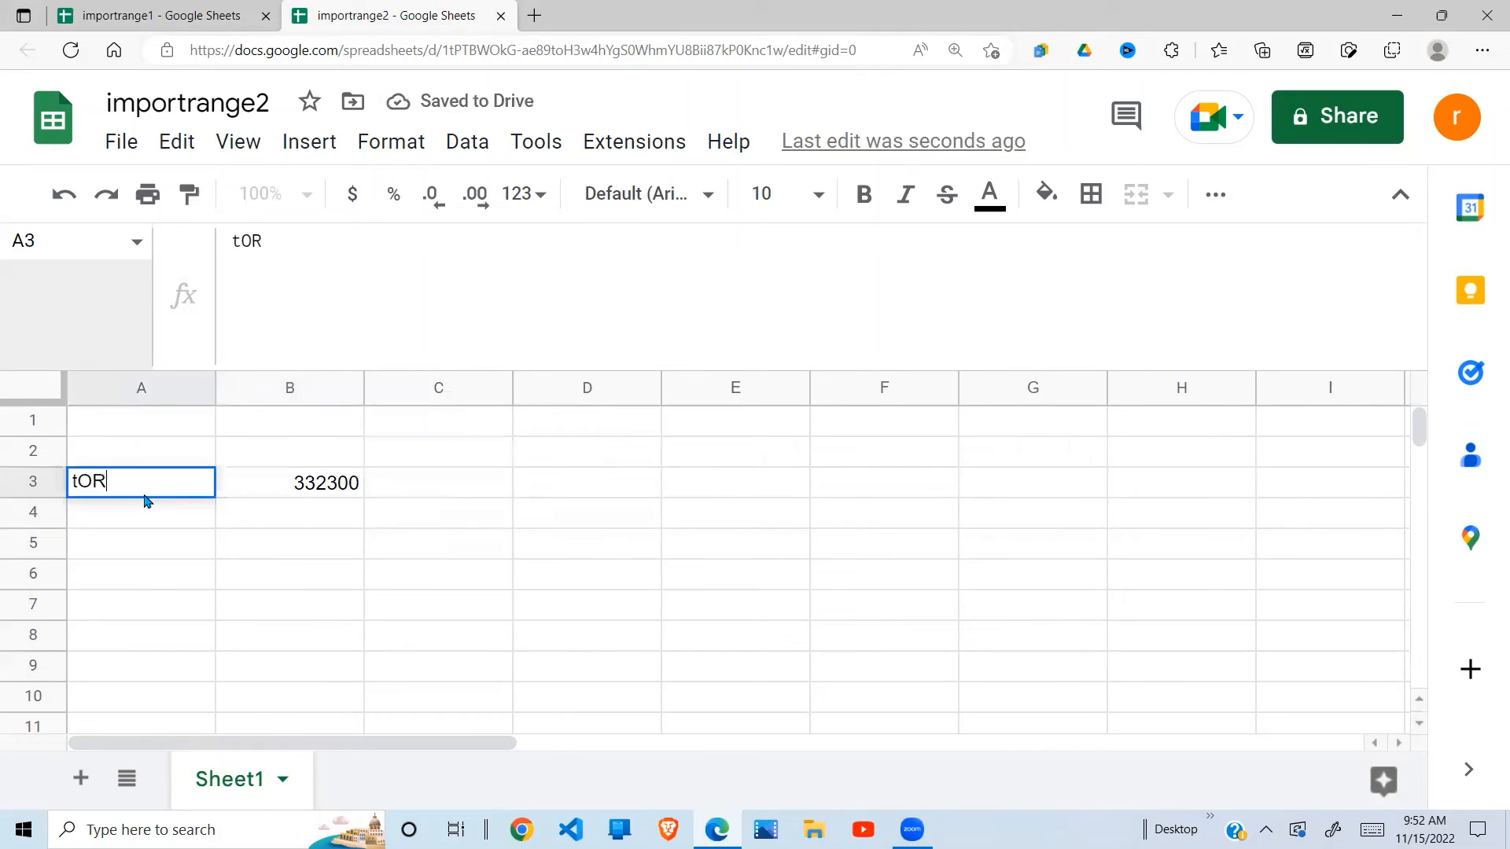
{"action": "key", "text": "BackSpace"}
{"action": "key", "text": "BackSpace"}
{"action": "key", "text": "BackSpace"}
{"action": "type", "text": "tO"}
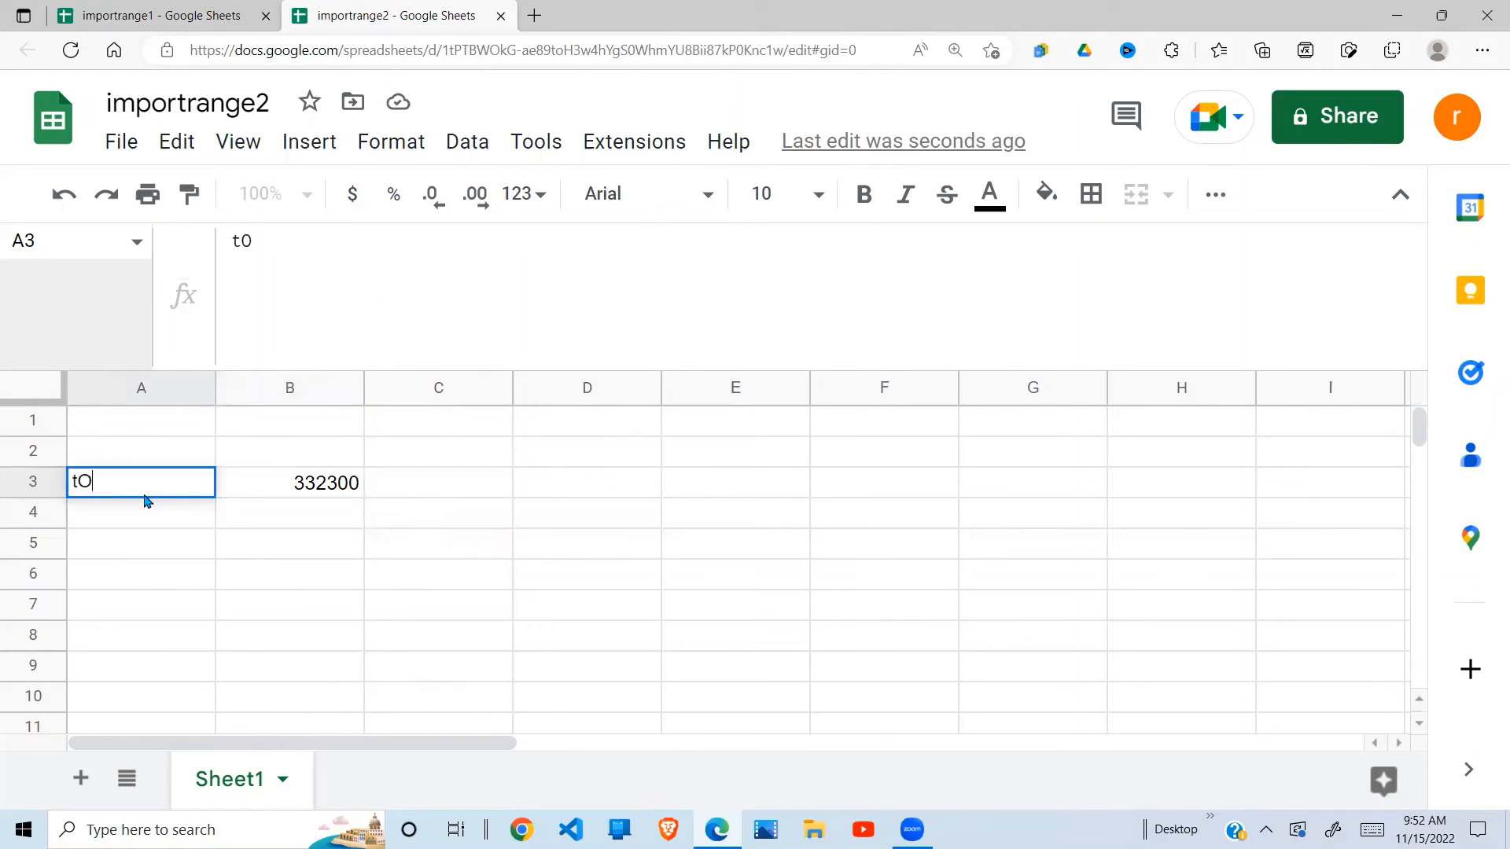
{"action": "type", "text": "TAL"}
{"action": "key", "text": "BackSpace"}
{"action": "key", "text": "BackSpace"}
{"action": "key", "text": "BackSpace"}
{"action": "key", "text": "BackSpace"}
{"action": "type", "text": "TOTAL"}
{"action": "left_click", "coordinate": [329, 487]}
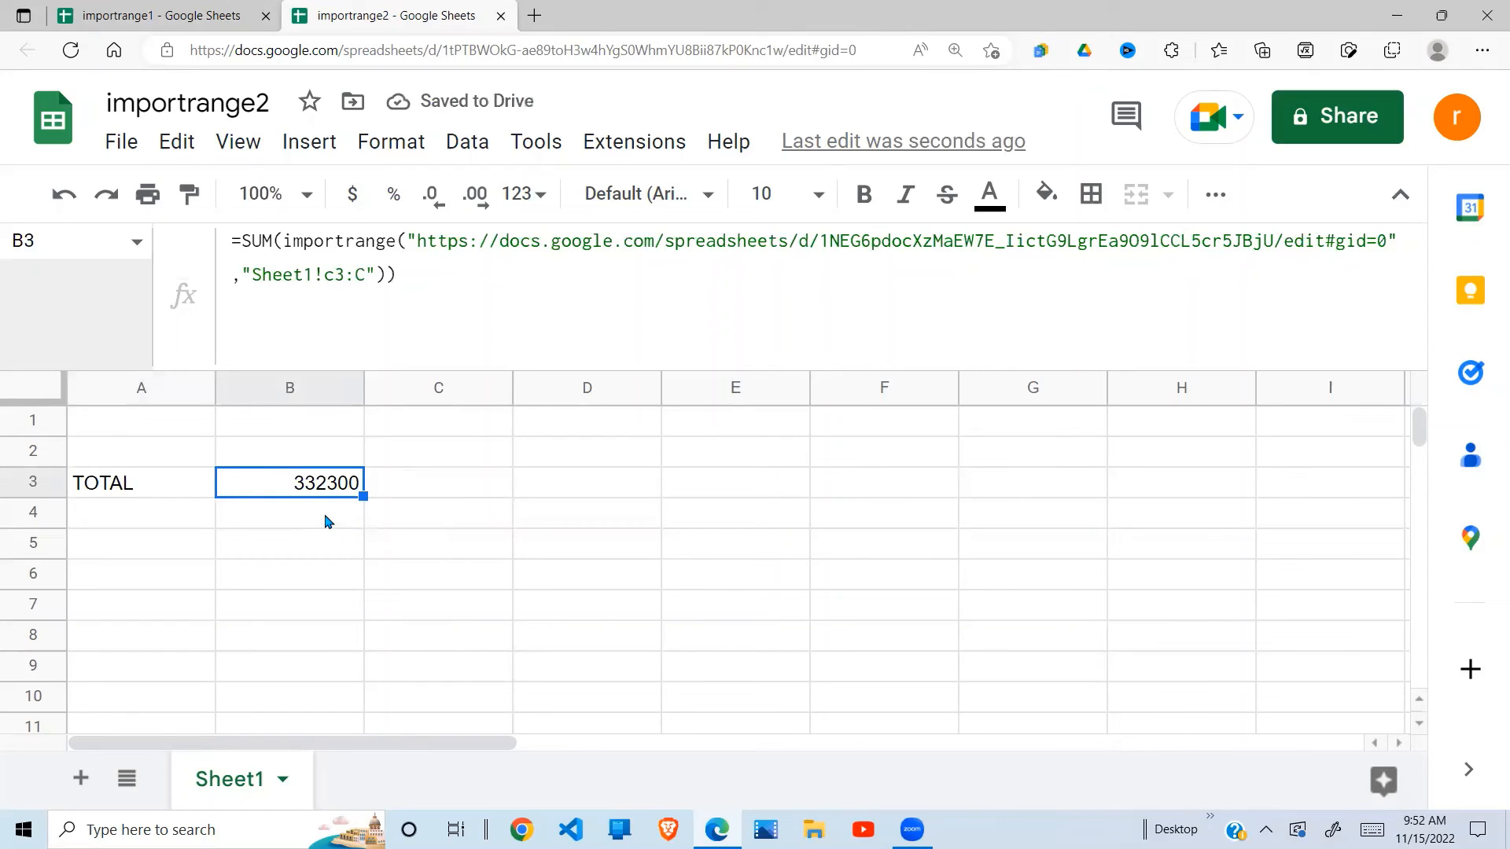
- Recheck importrange1's 332300 Amount sum, collapse the formula bar to one line, and review B3's SUM formula
{"action": "left_click", "coordinate": [182, 21]}
{"action": "left_click", "coordinate": [528, 457]}
{"action": "left_click_drag", "start_coordinate": [467, 377], "coordinate": [438, 563]}
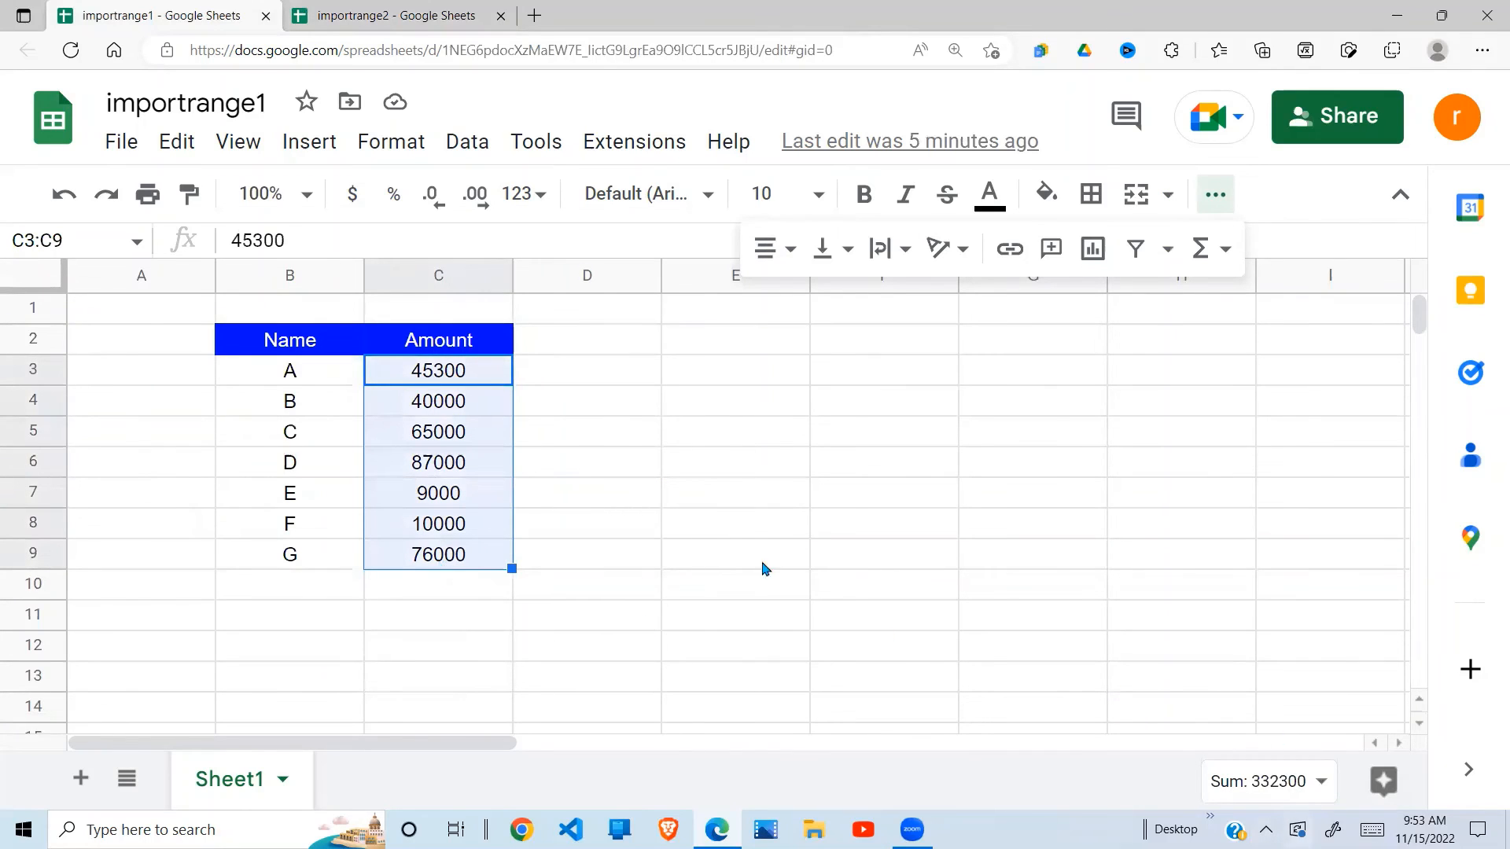
{"action": "left_click", "coordinate": [430, 11]}
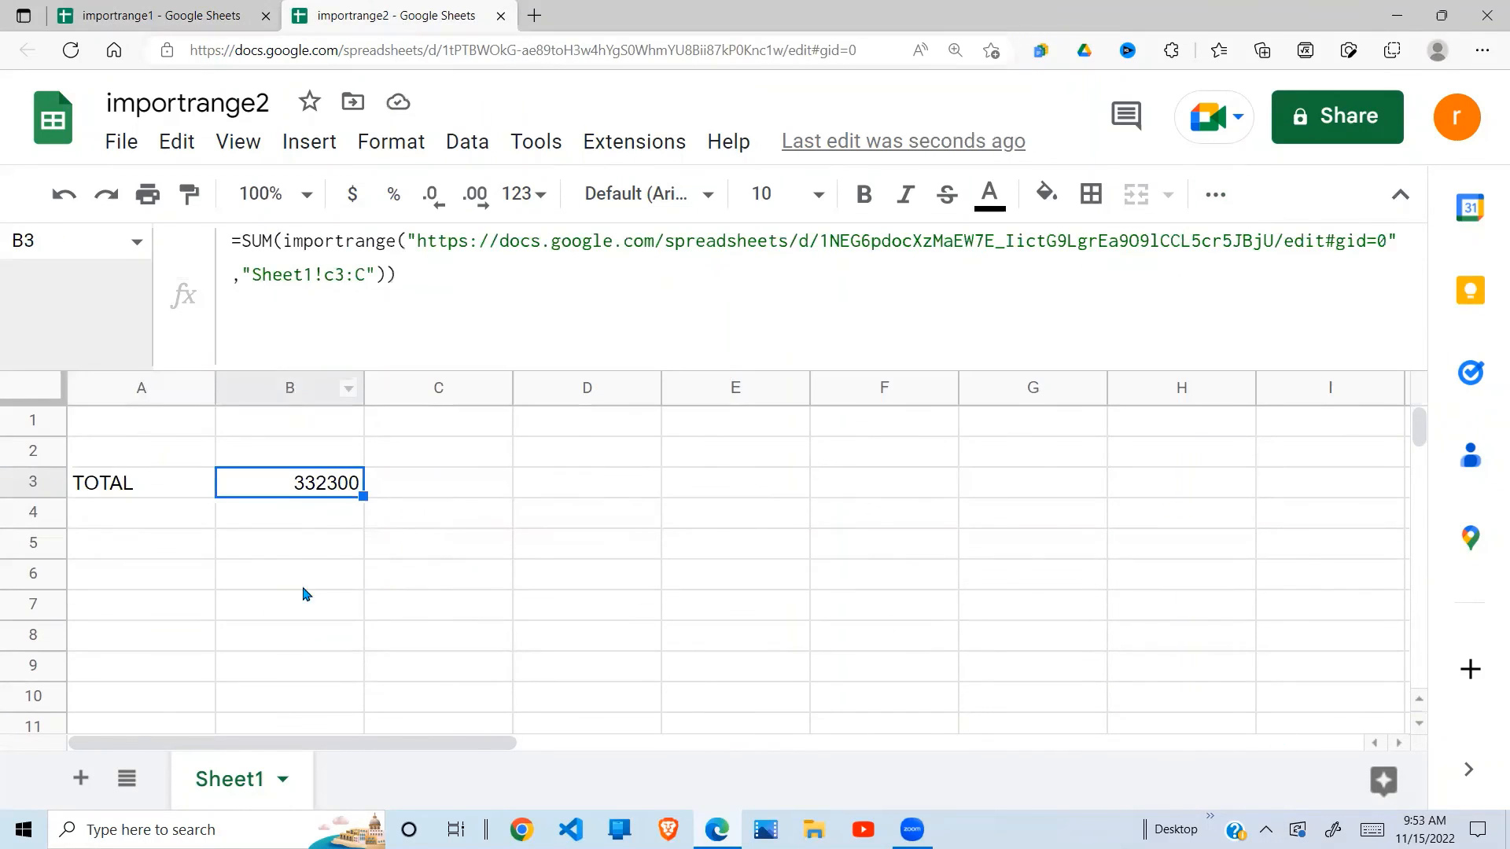
{"action": "left_click", "coordinate": [332, 578]}
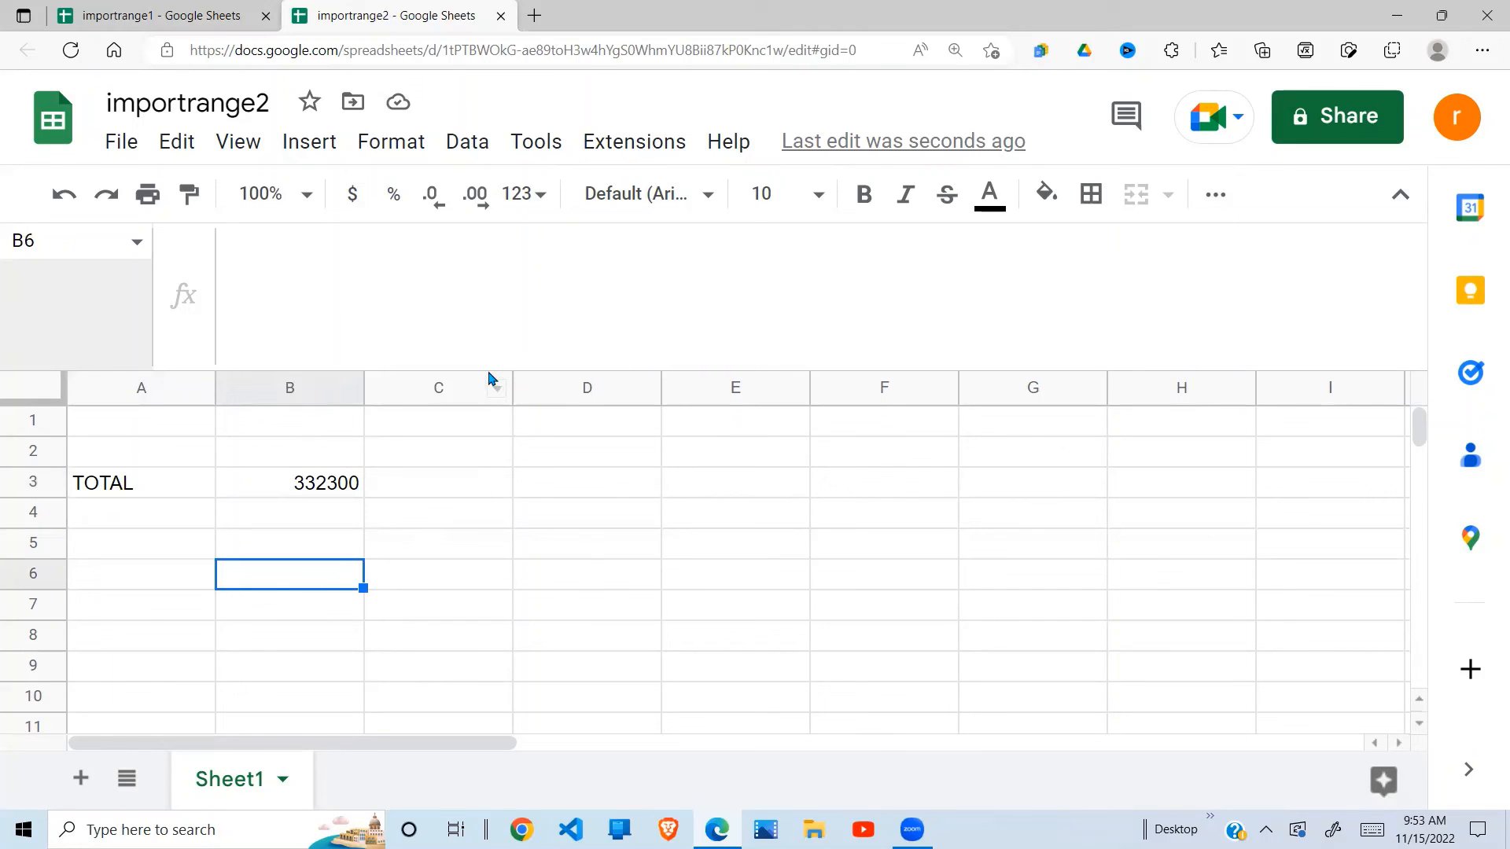
{"action": "left_click_drag", "start_coordinate": [488, 370], "coordinate": [496, 293]}
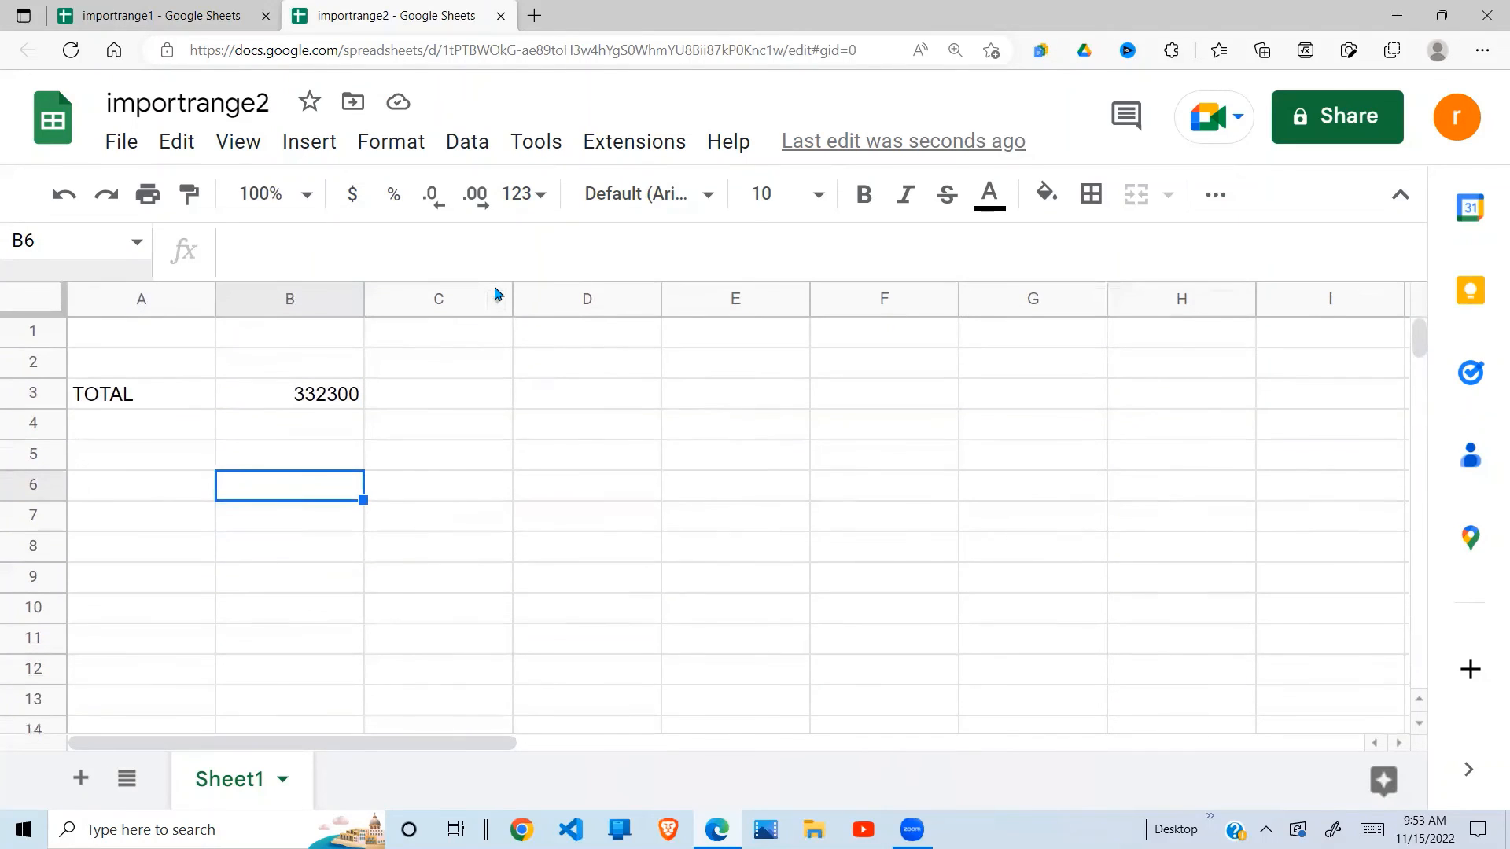
{"action": "left_click", "coordinate": [108, 401]}
{"action": "left_click", "coordinate": [182, 19]}
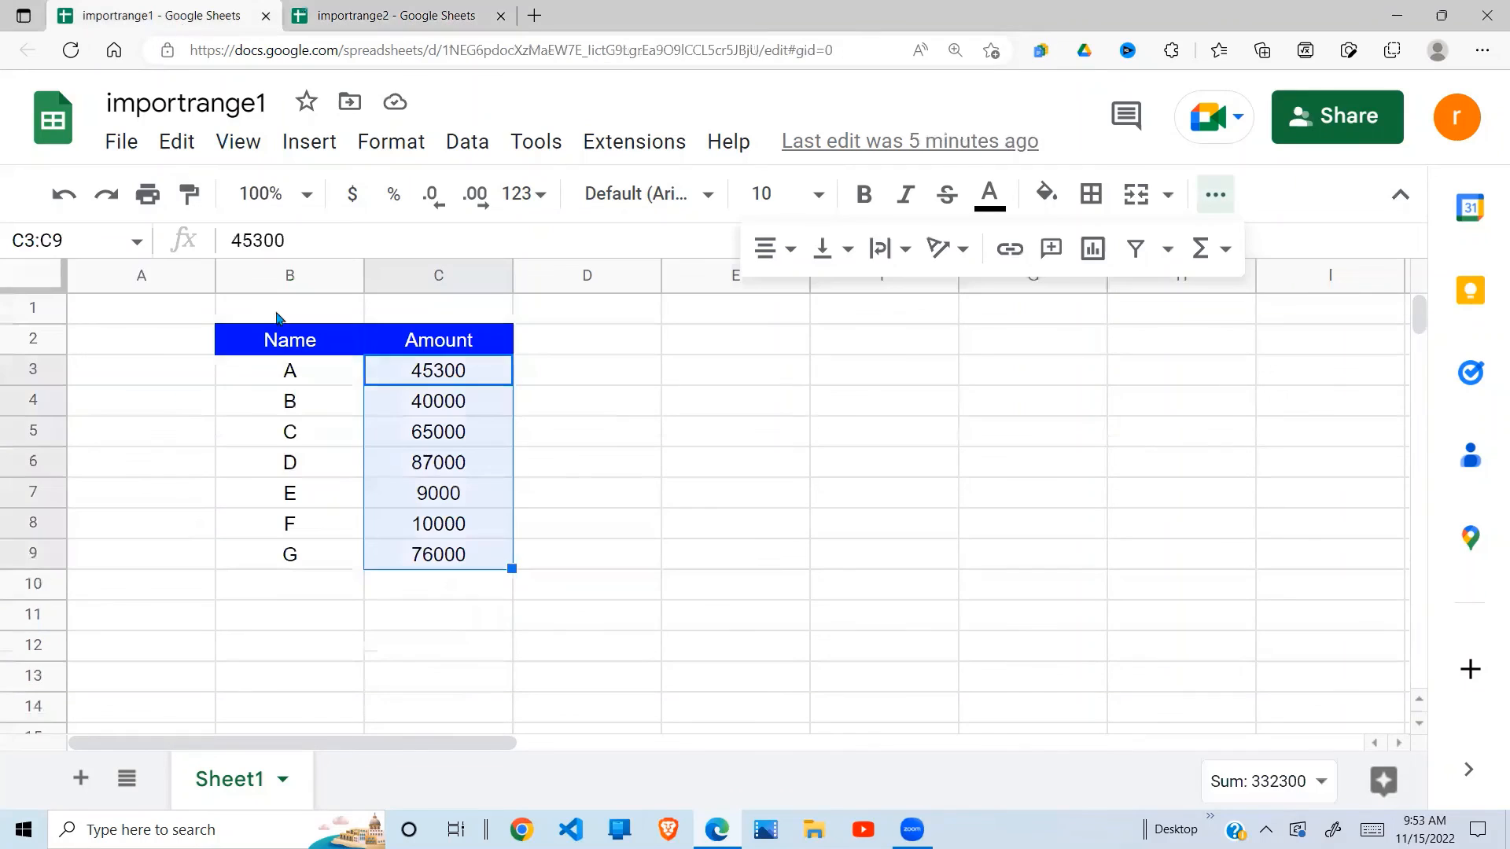
{"action": "left_click", "coordinate": [411, 12]}
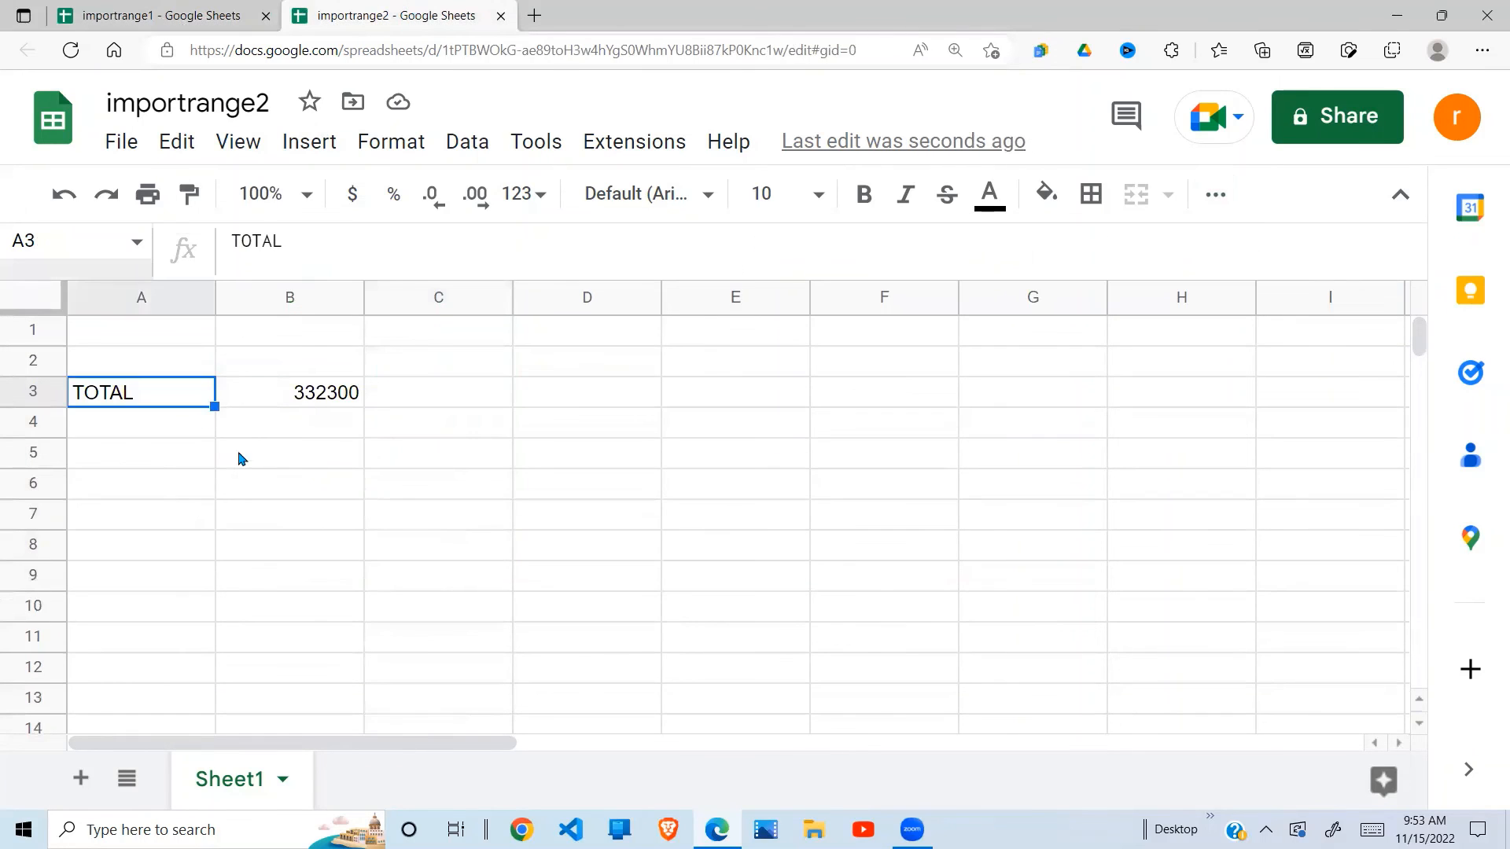
{"action": "left_click", "coordinate": [342, 399]}
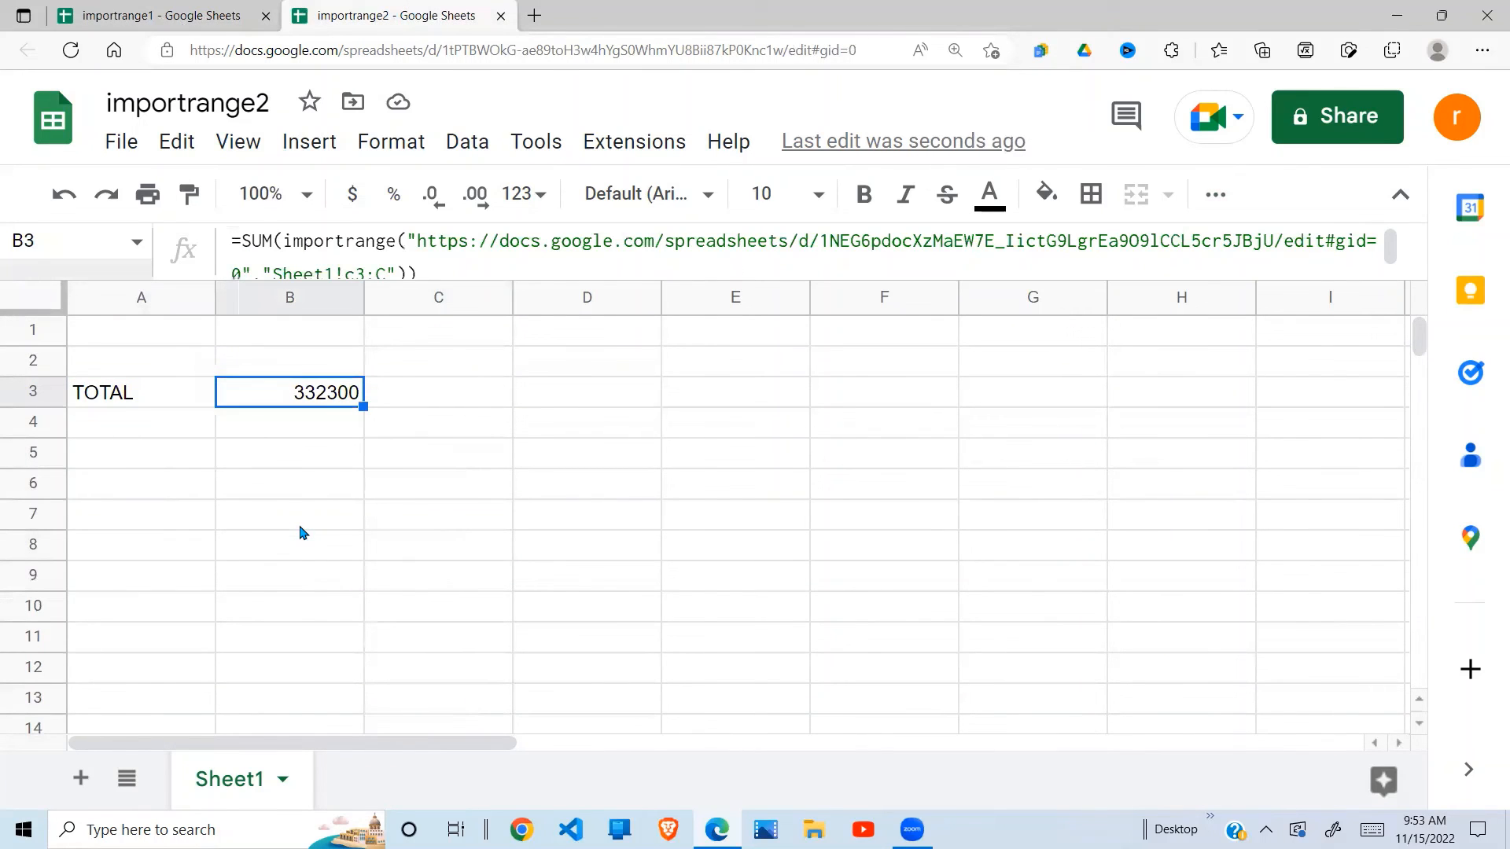